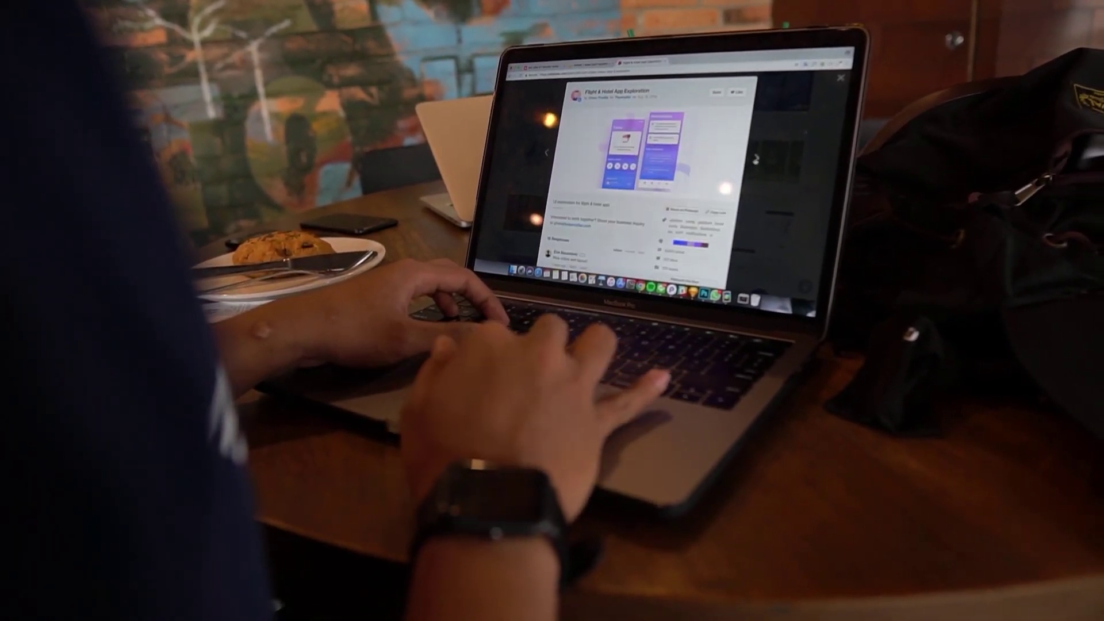
Launch Task Manager from the taskbar and view its Performance overview.
key("Escape")
scroll(655, 173, "down", 5)
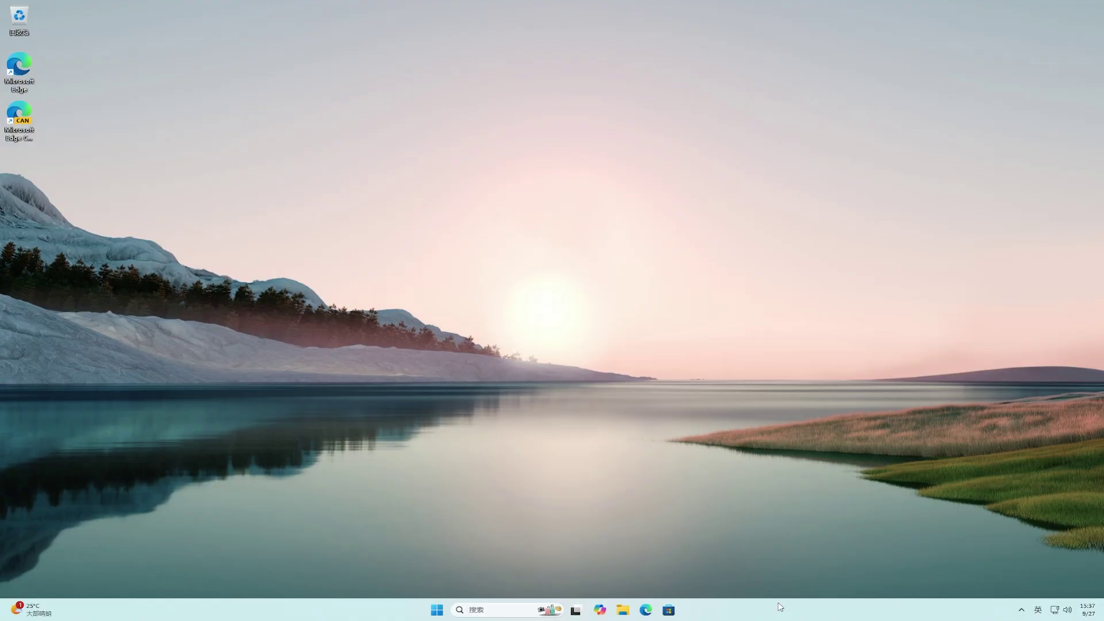
right_click(781, 606)
left_click(834, 573)
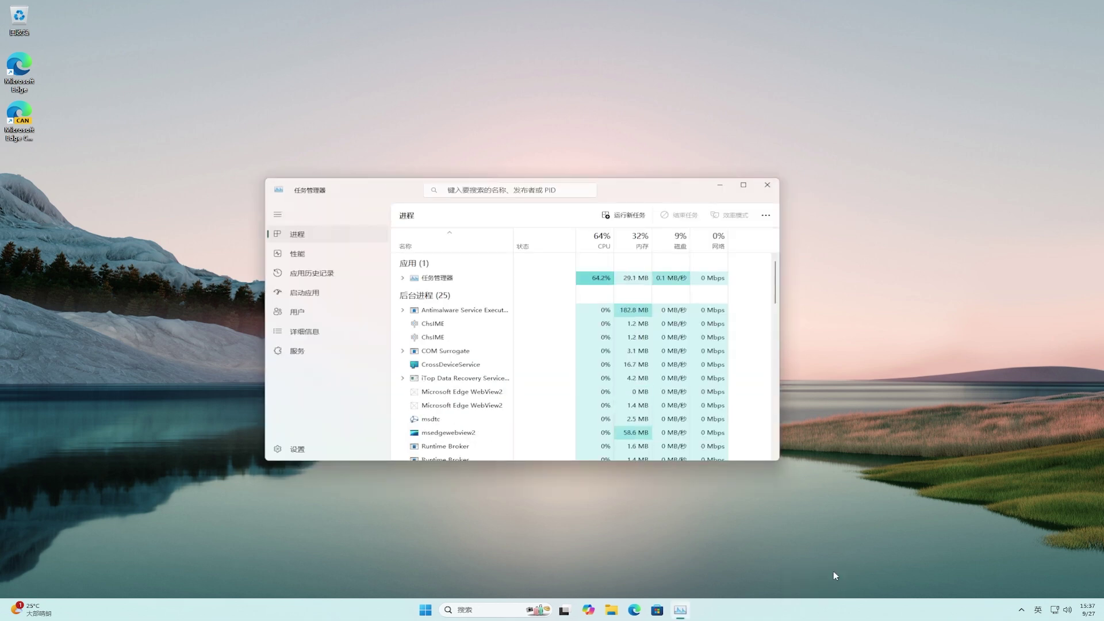
left_click(317, 256)
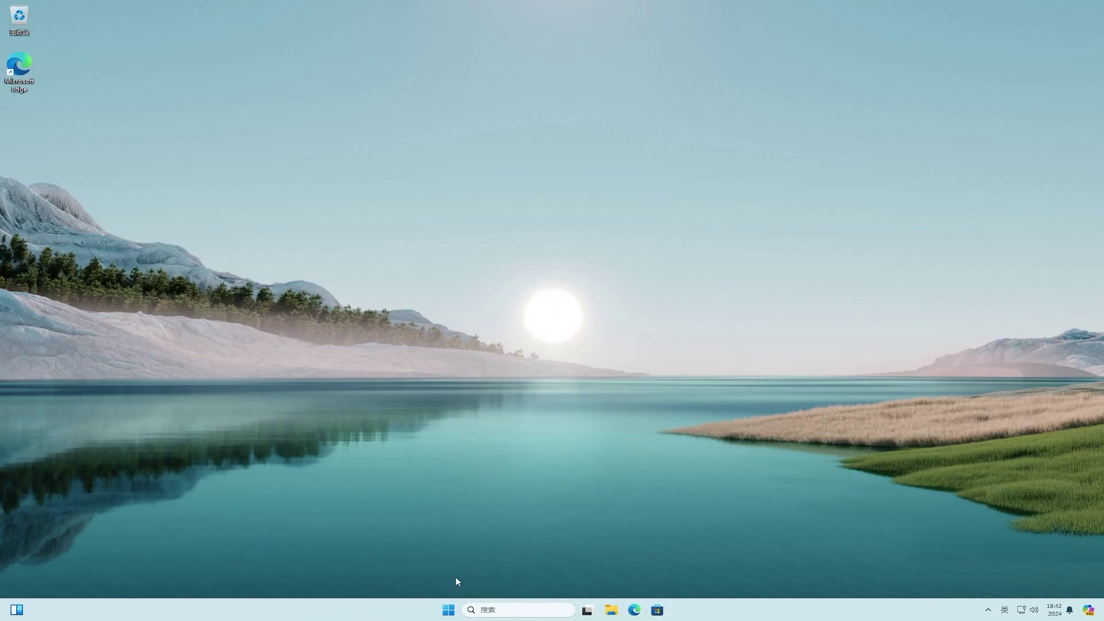
Run a Windows Update check in Settings, then go to the Windows Insider Program page.
left_click(448, 611)
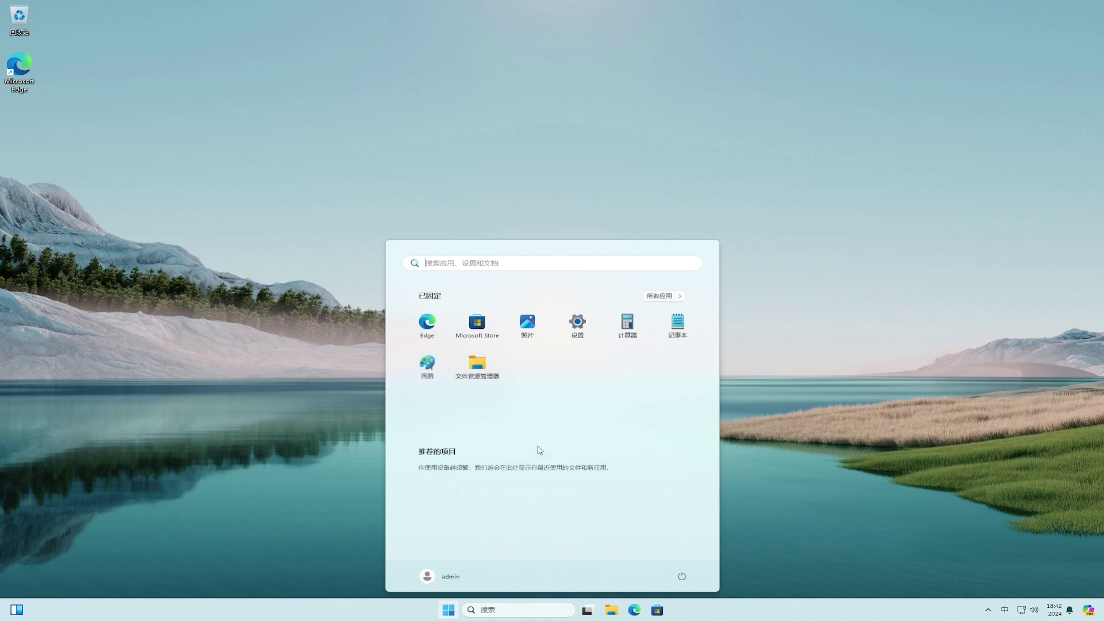
left_click(577, 333)
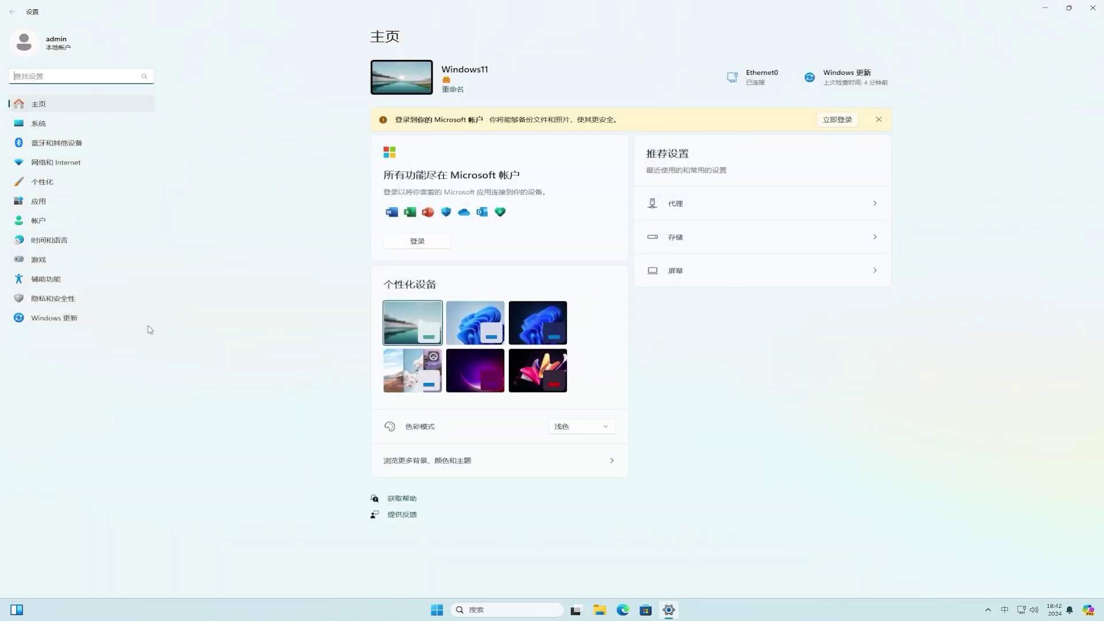
left_click(121, 326)
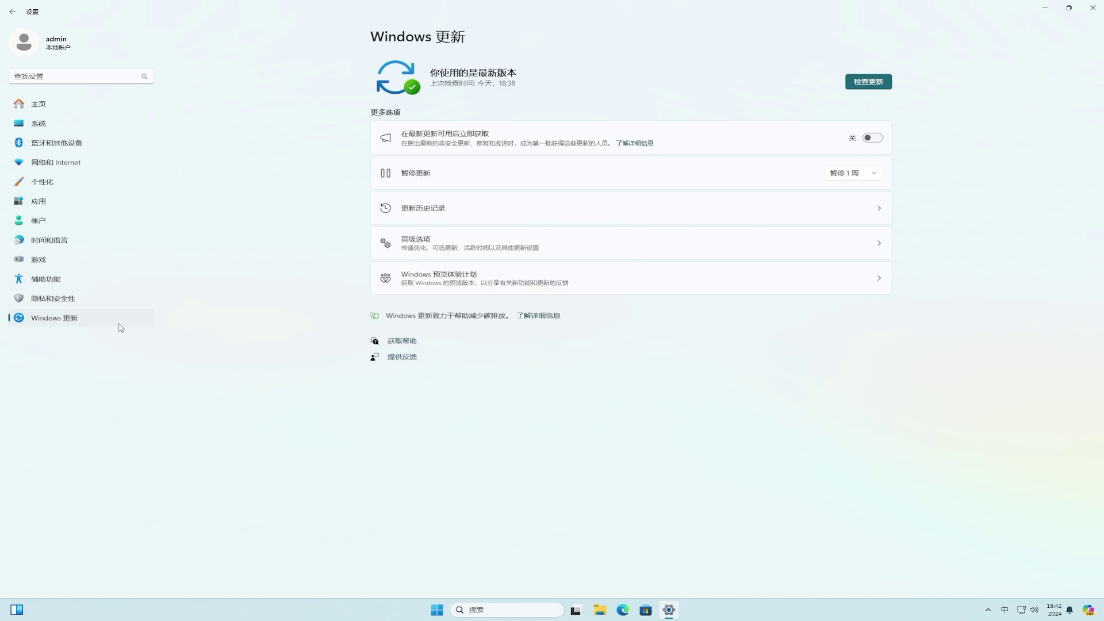
left_click(869, 83)
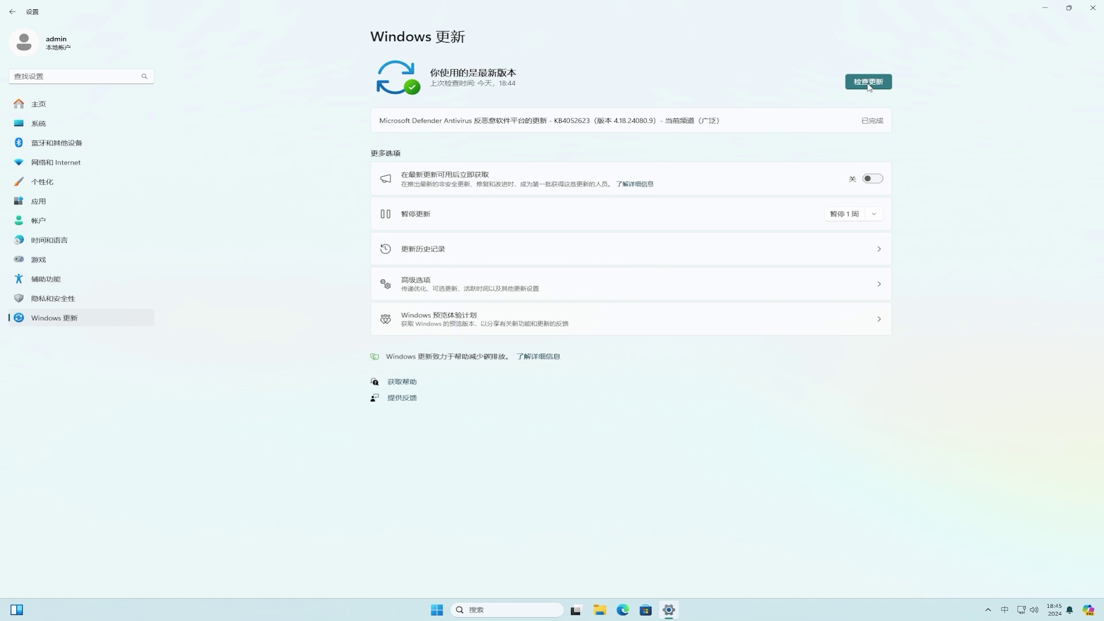
left_click(528, 329)
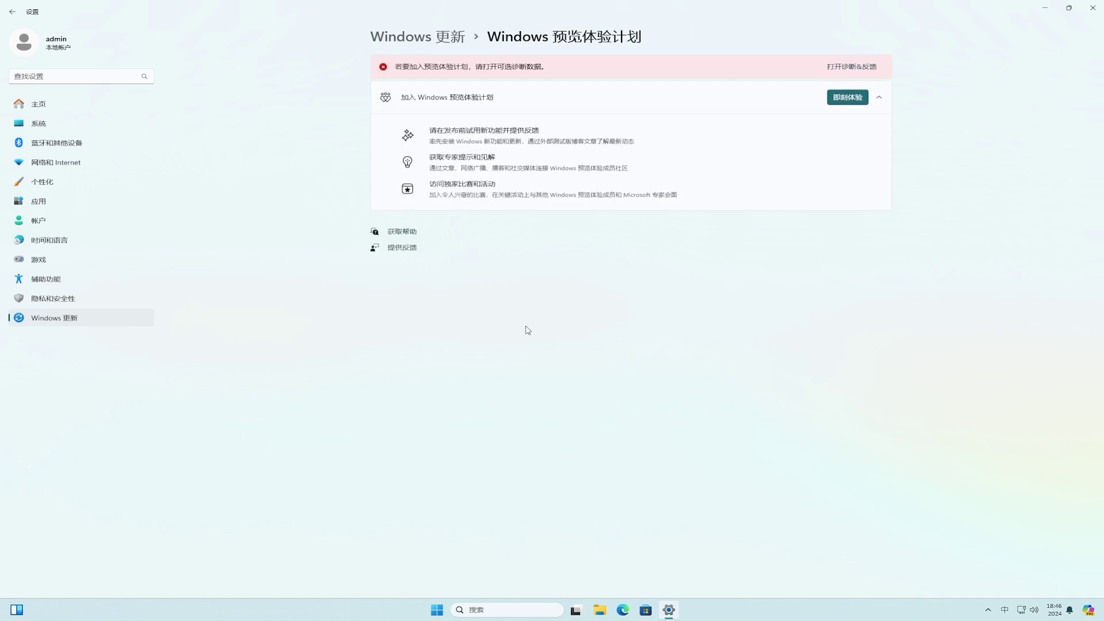
Switch on Send optional diagnostic data in Diagnostics & feedback, then return to the Insider page.
left_click(850, 67)
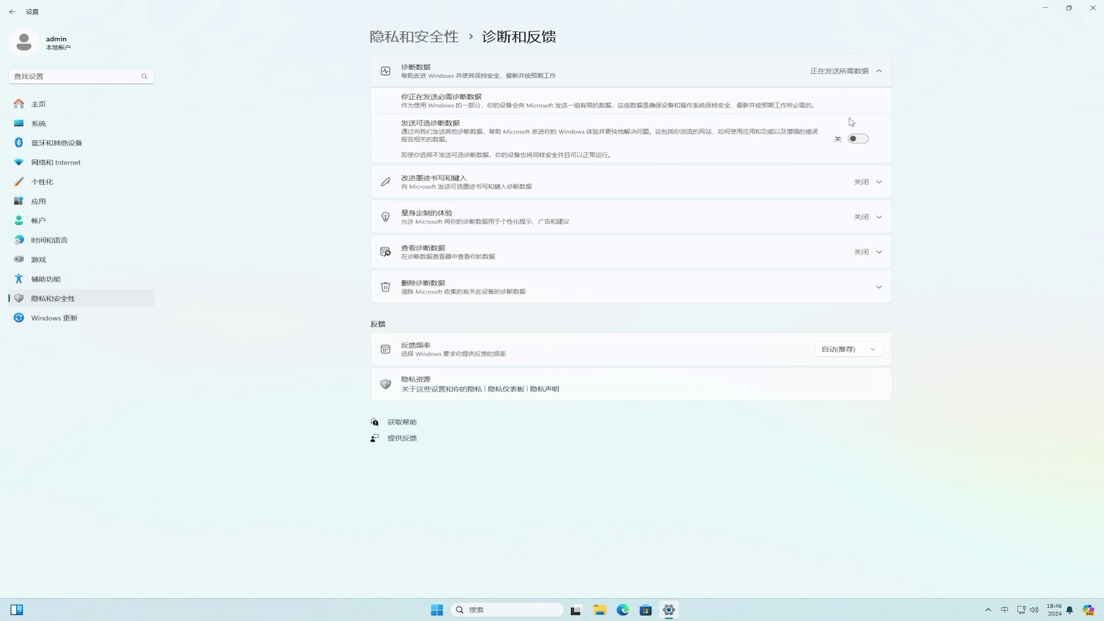
left_click(857, 139)
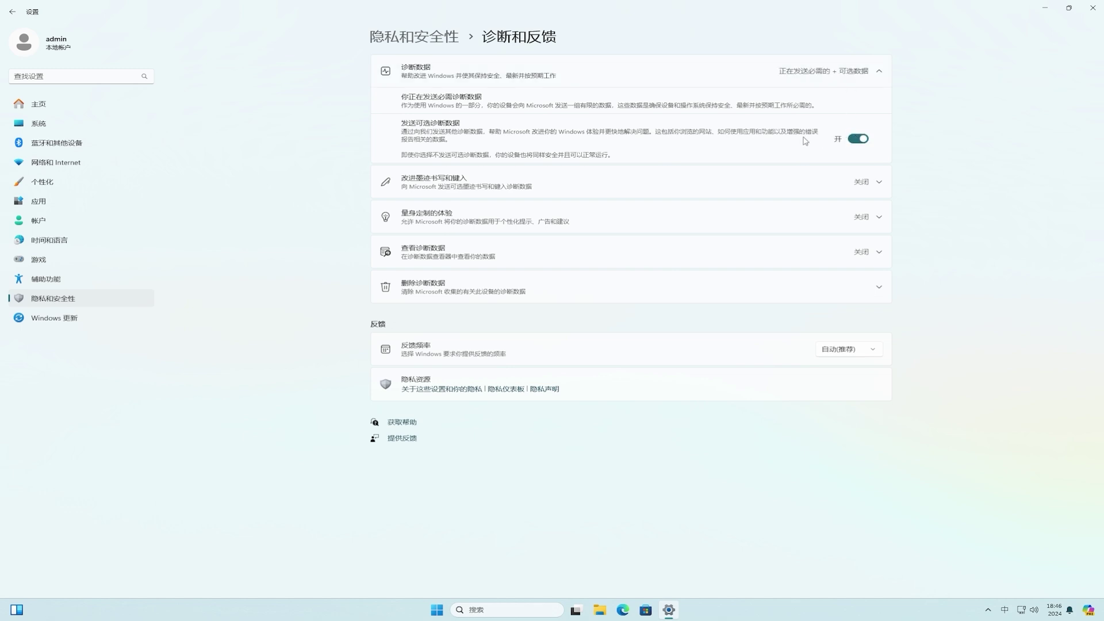
left_click(13, 13)
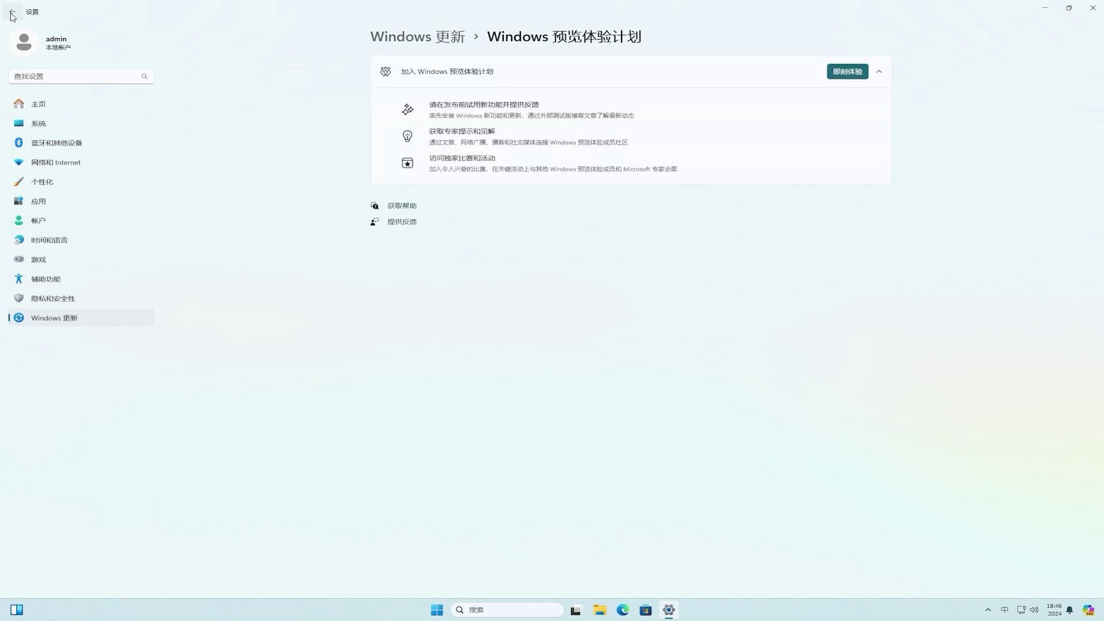
Start joining the Insider Program by linking a Microsoft account and entering its e-mail address.
left_click(834, 76)
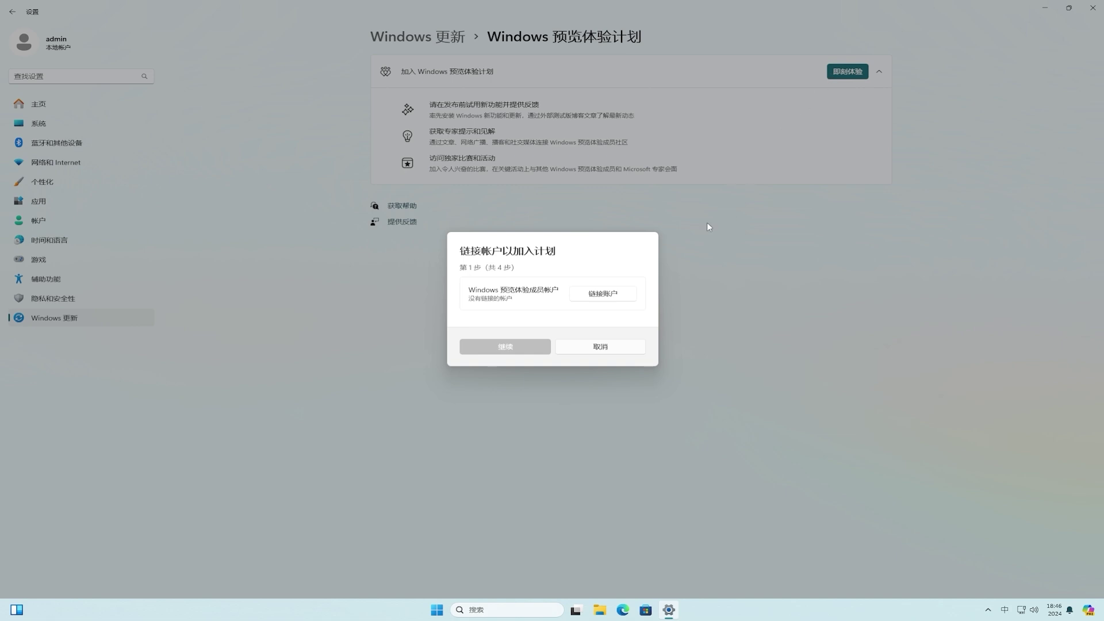
left_click(620, 295)
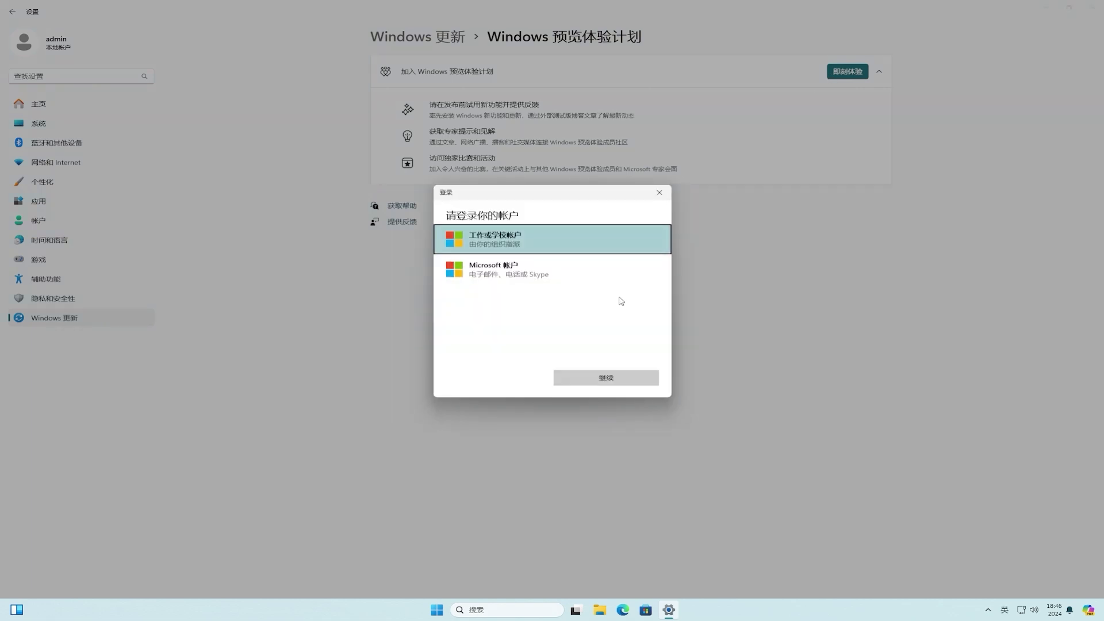
left_click(527, 273)
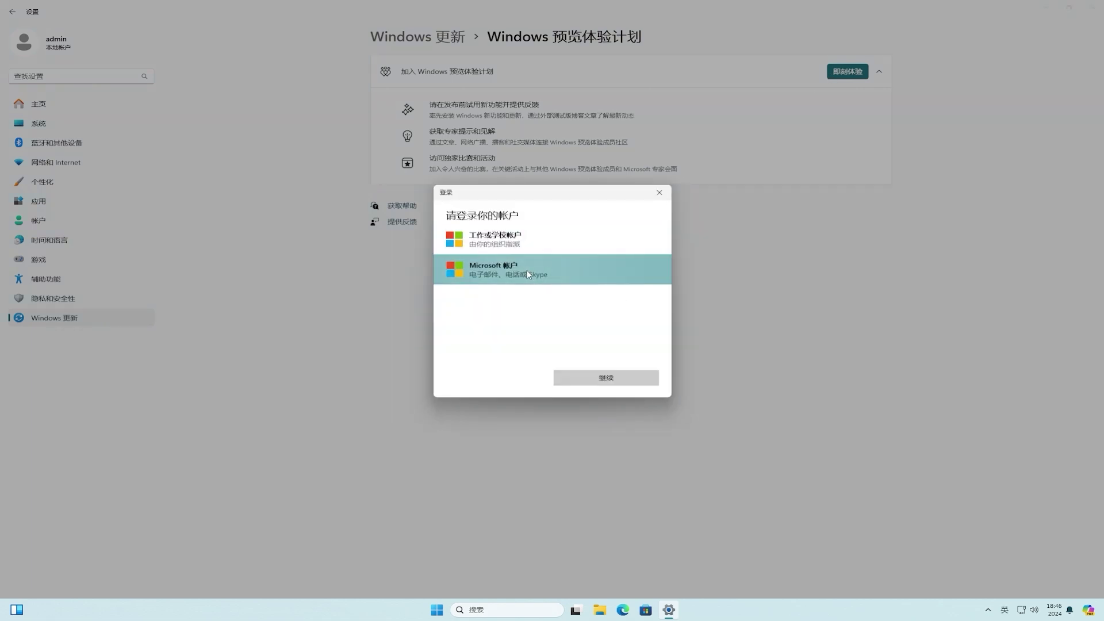
left_click(612, 380)
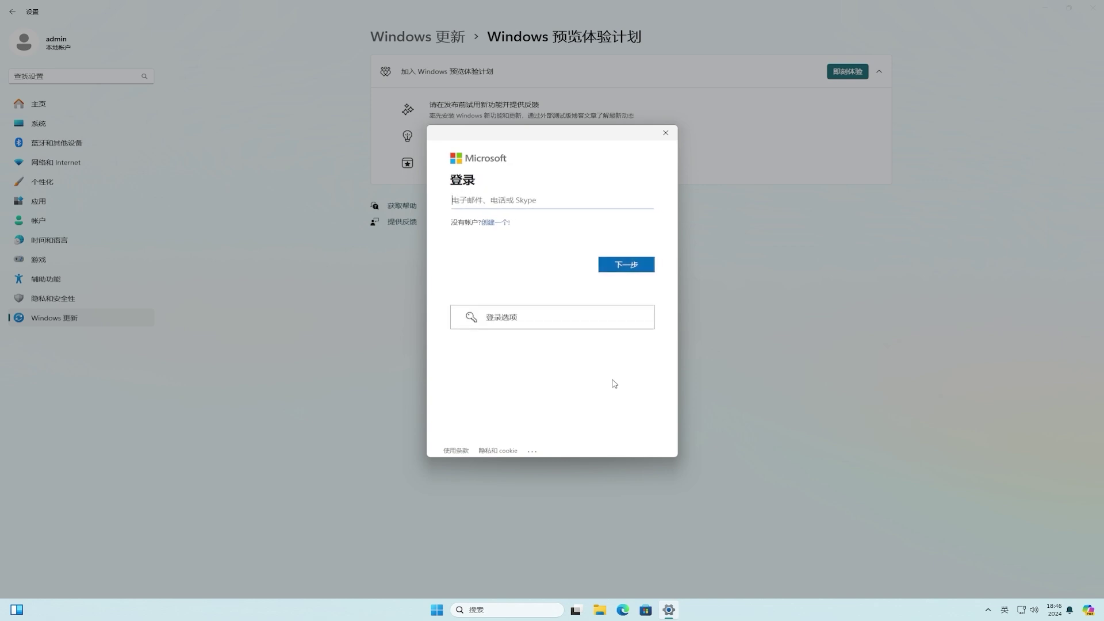
left_click(627, 266)
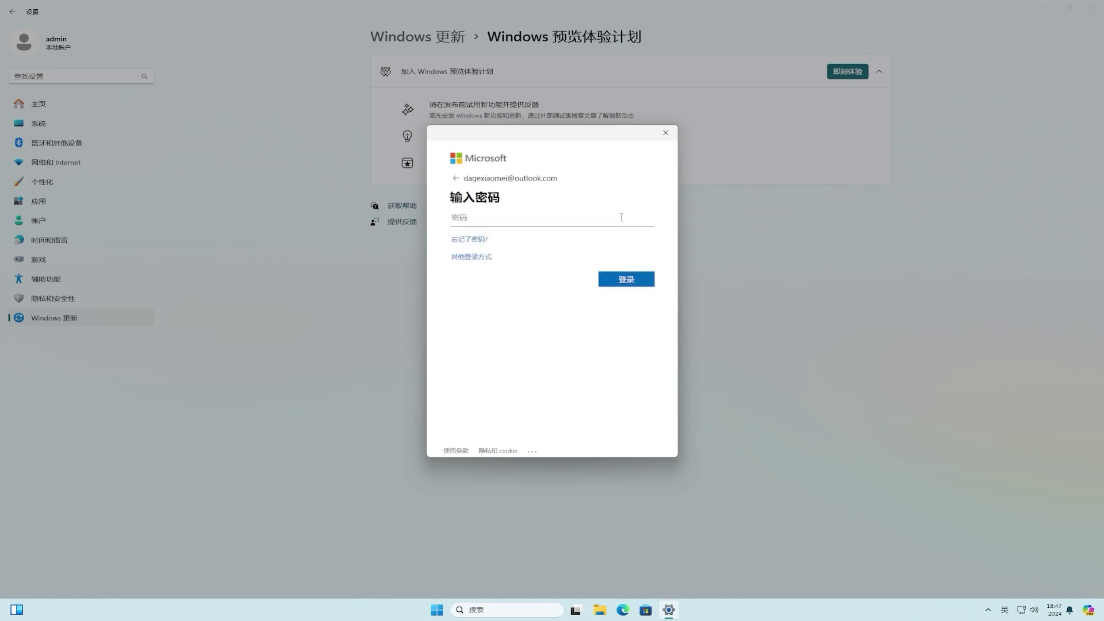
Sign in with the account password for Microsoft apps only, then confirm the Beta channel.
type("*****************")
left_click(629, 280)
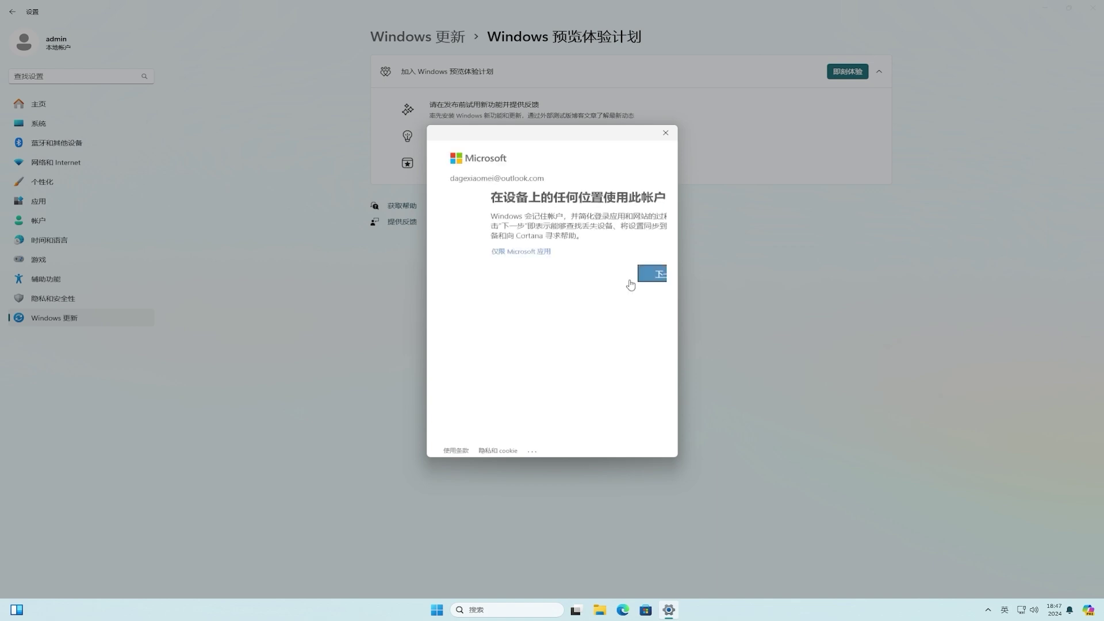
left_click(485, 251)
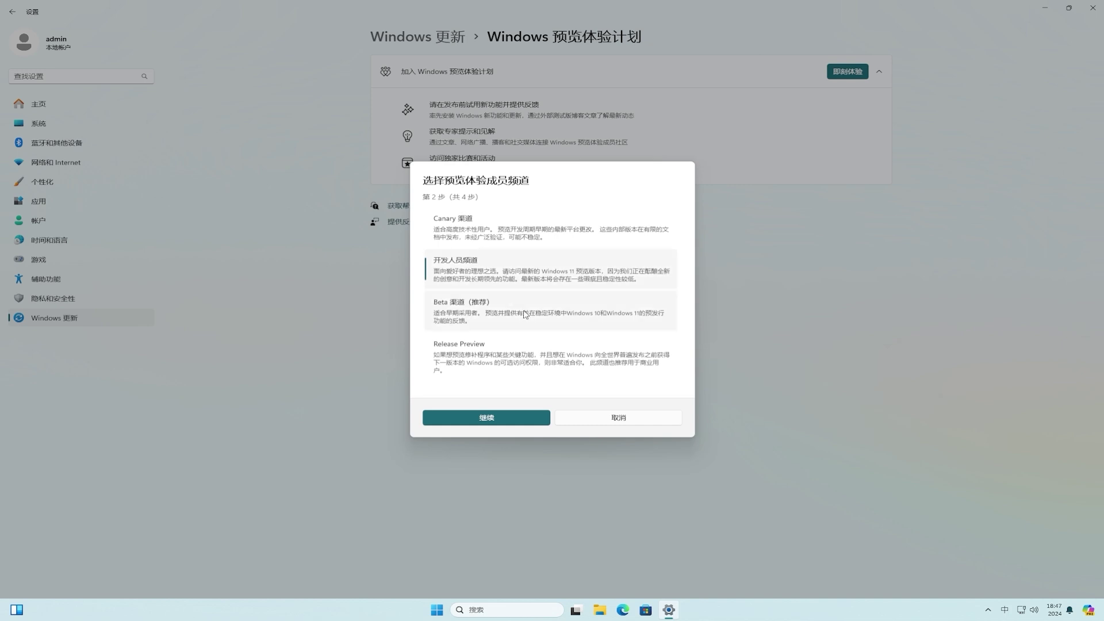
left_click(525, 315)
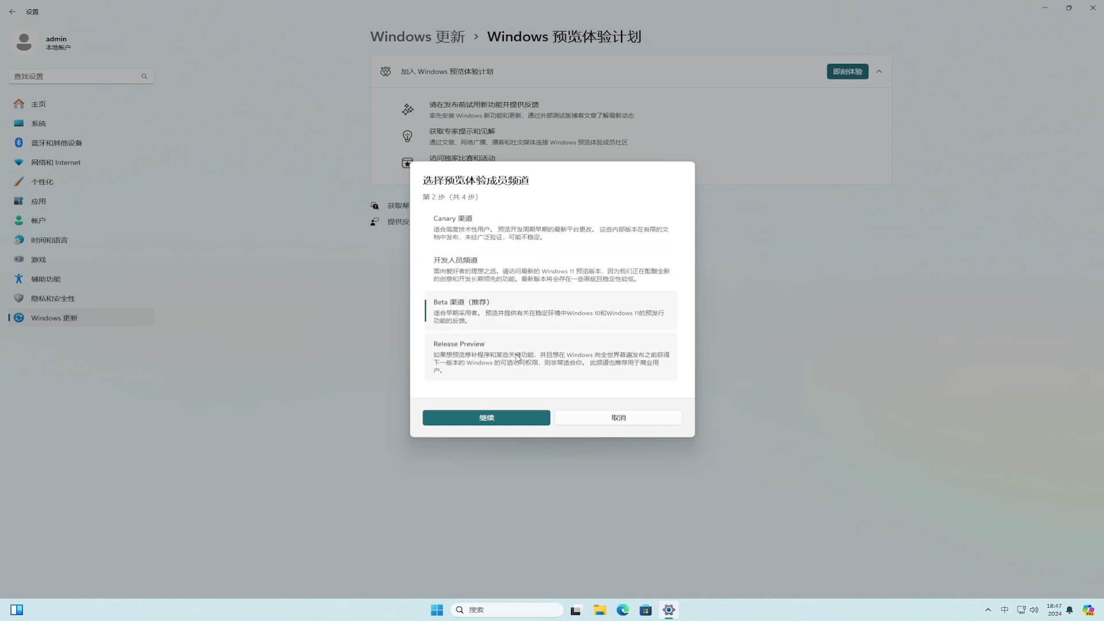
left_click(509, 419)
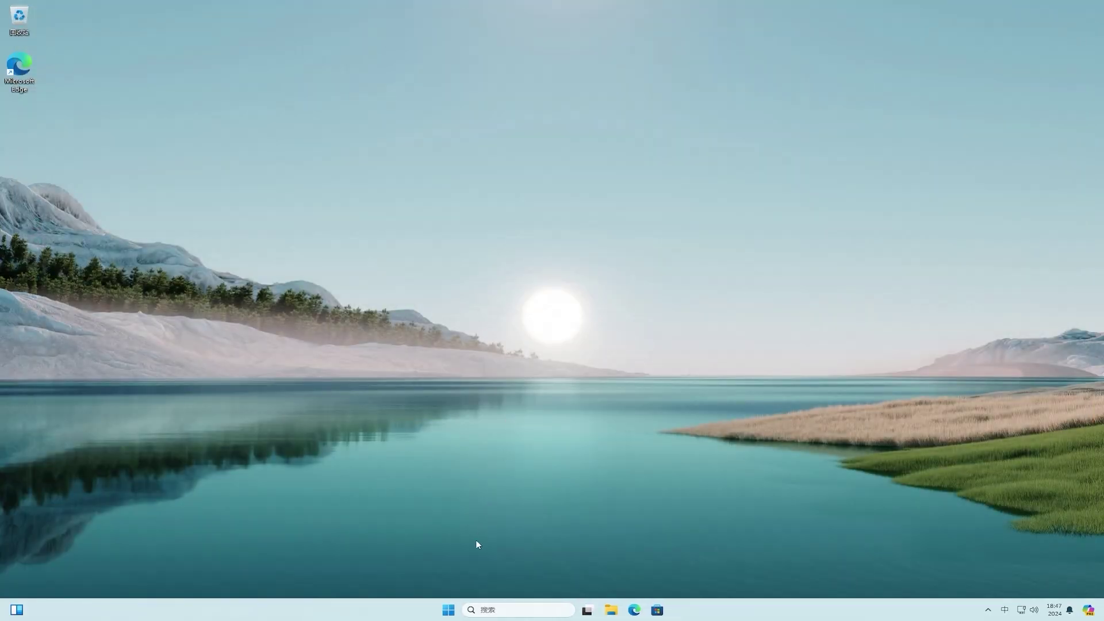
Reopen Settings at Windows Update > Windows Insider Program.
left_click(449, 608)
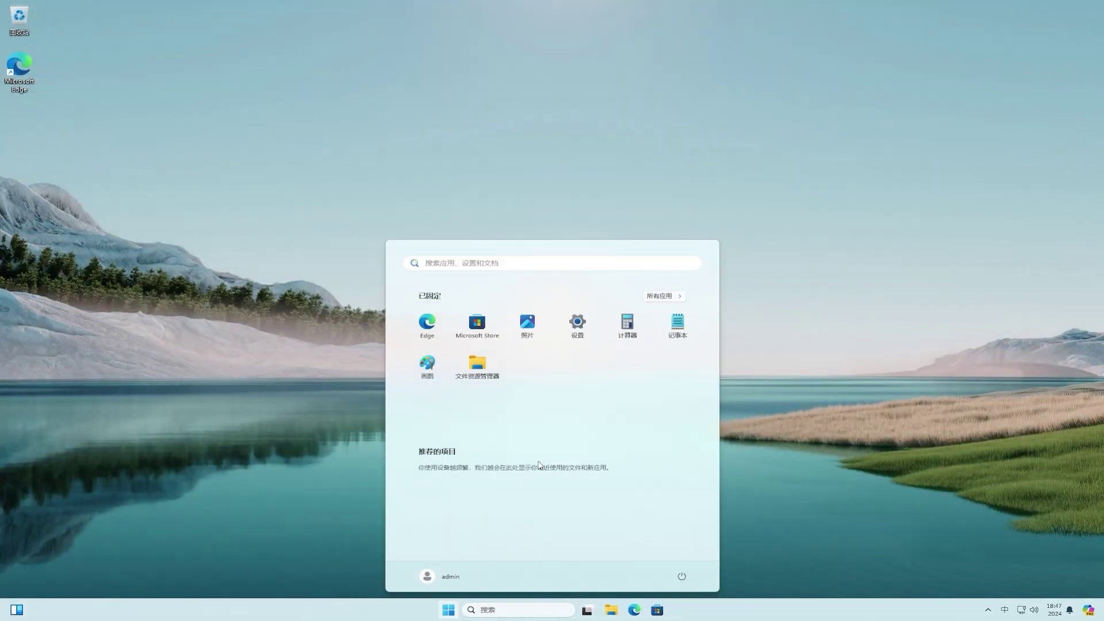
left_click(581, 339)
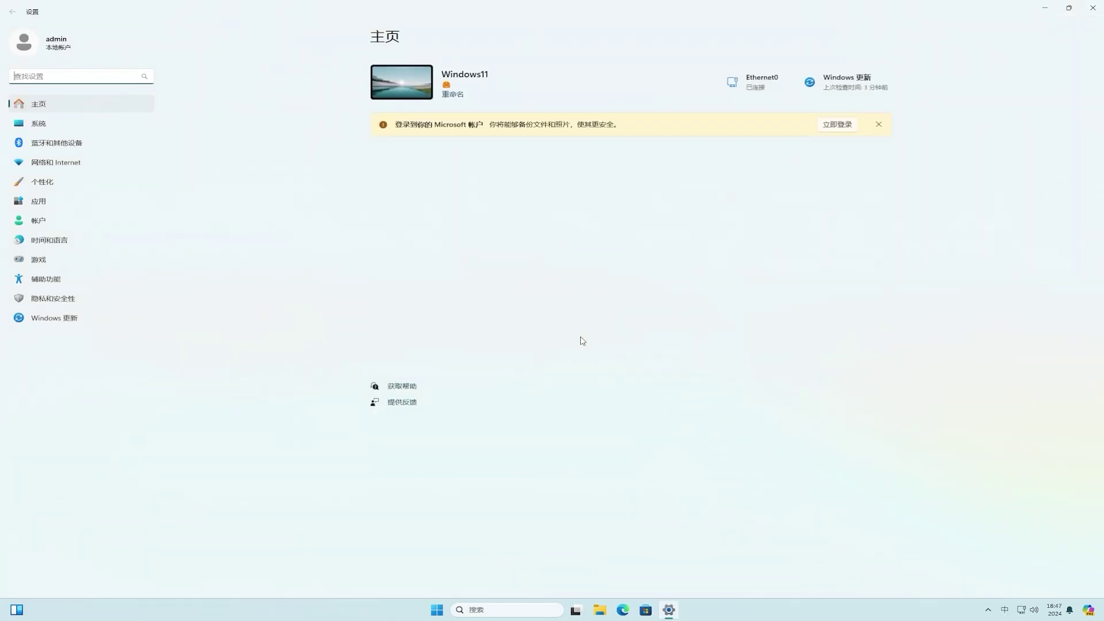
left_click(68, 317)
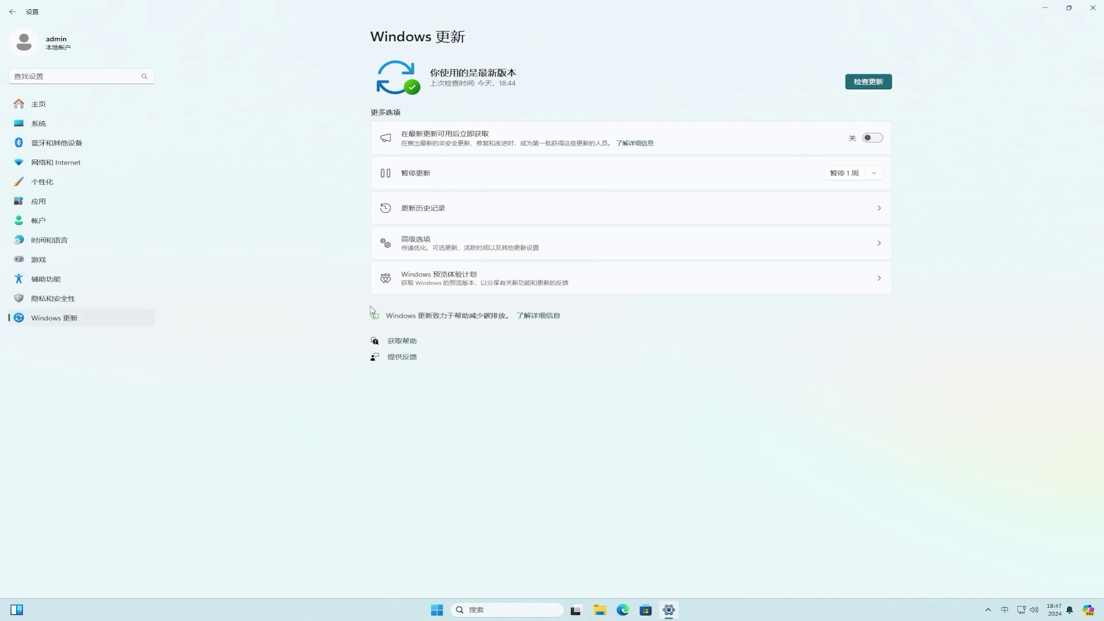
left_click(531, 285)
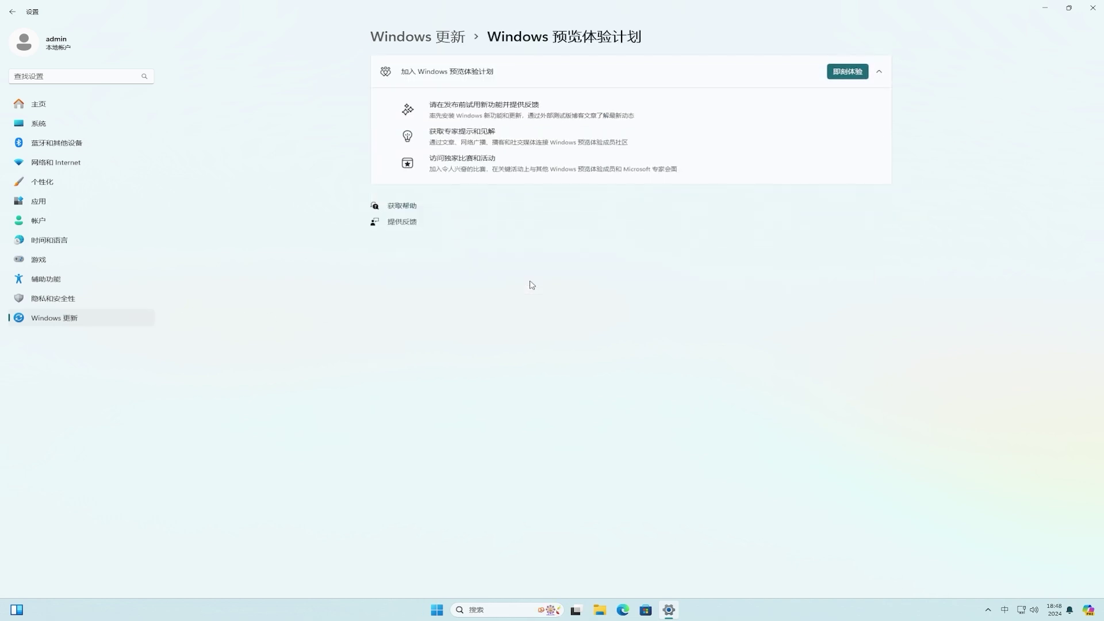
Rejoin the Insider Program with the already linked account and confirm the Beta channel.
left_click(851, 74)
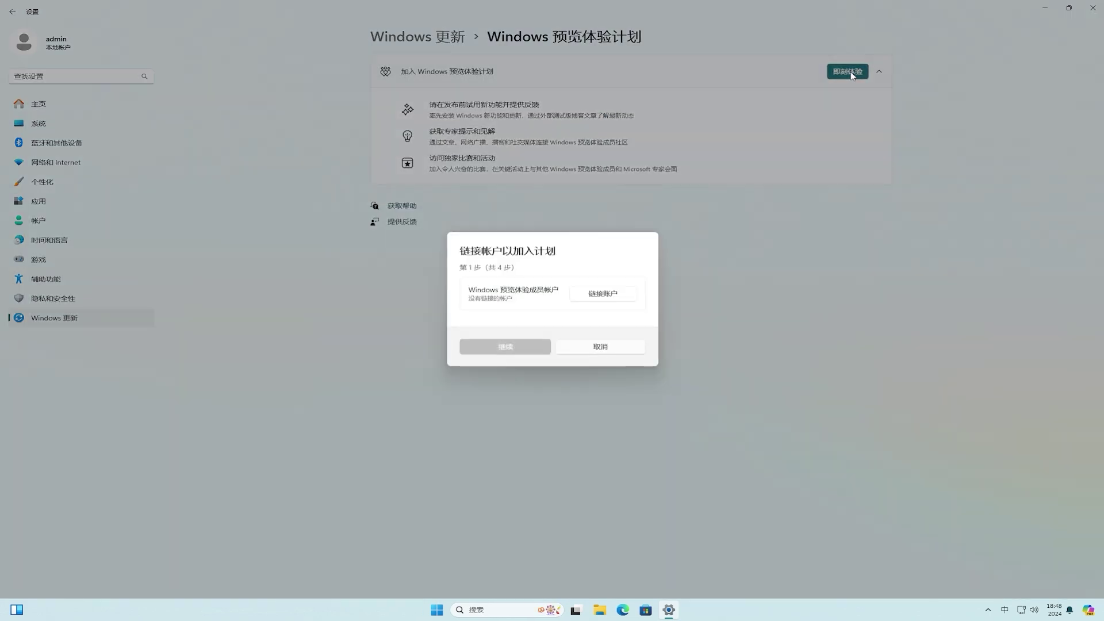
left_click(603, 294)
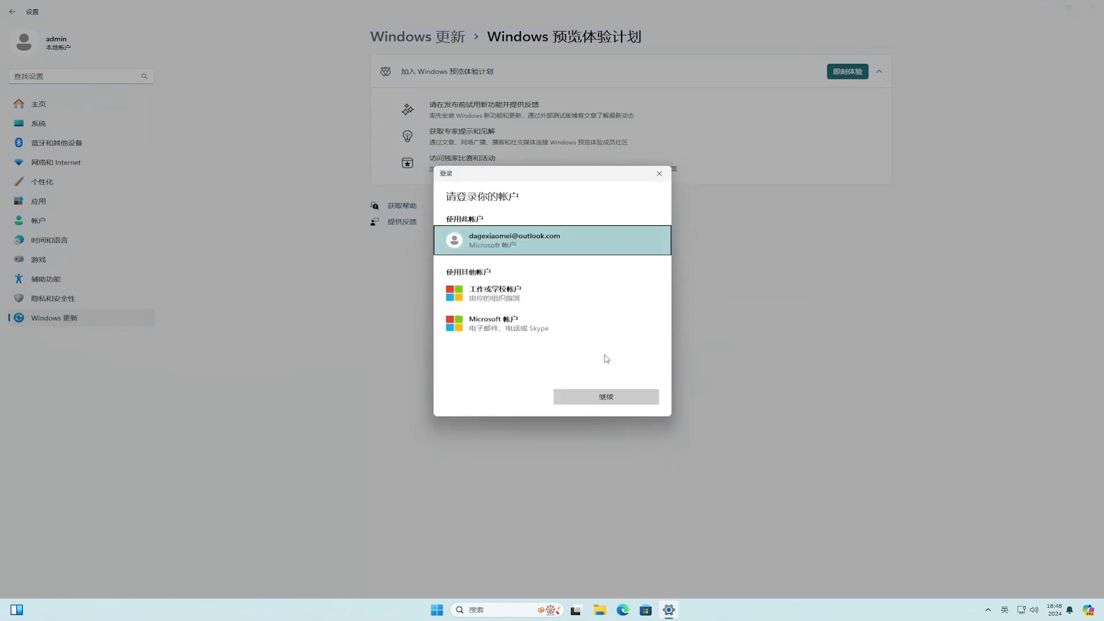
left_click(605, 396)
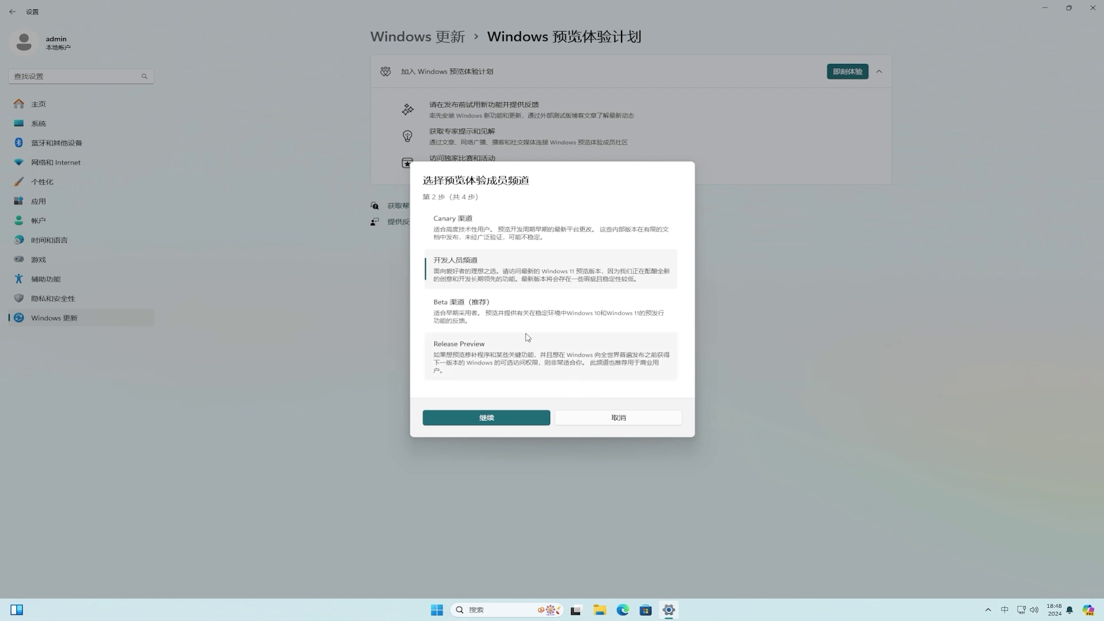
left_click(511, 318)
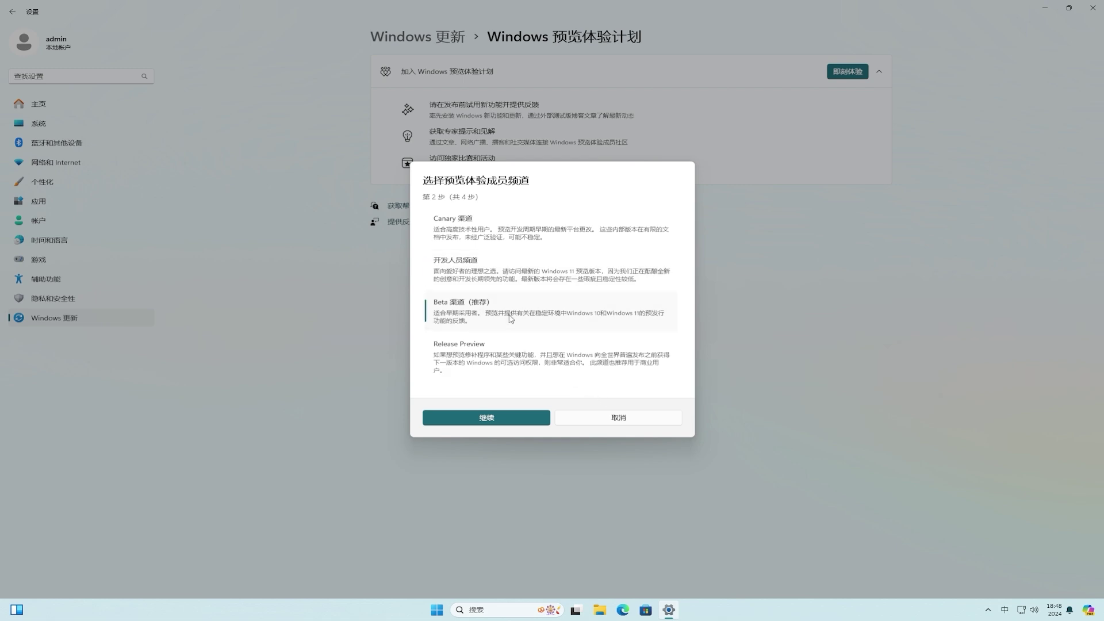
left_click(496, 417)
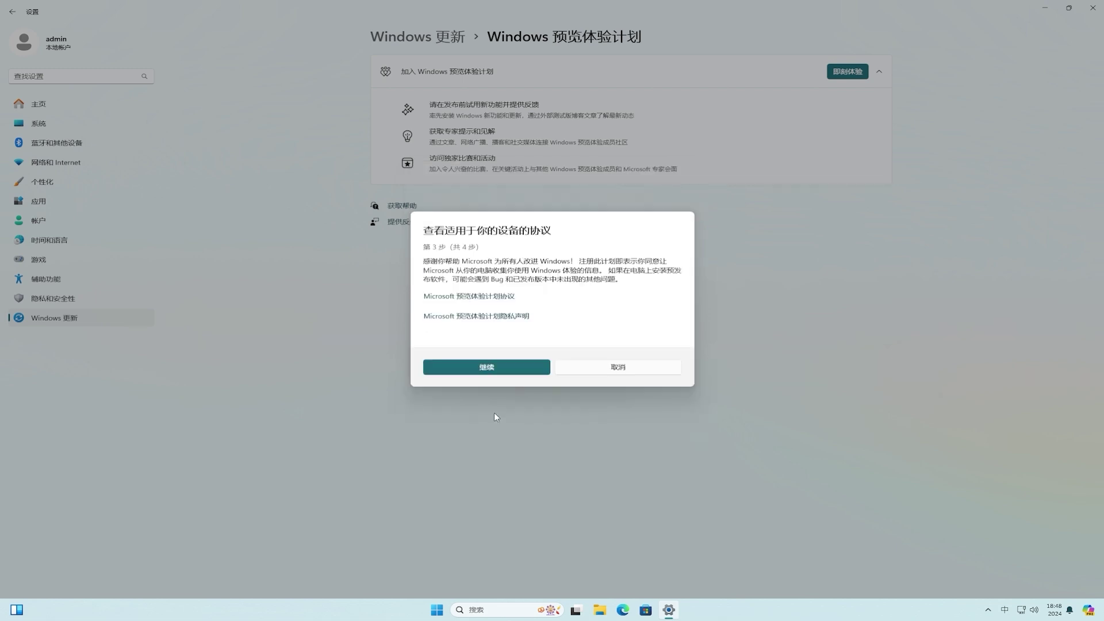
Accept the Insider agreement and restart the PC now.
left_click(520, 371)
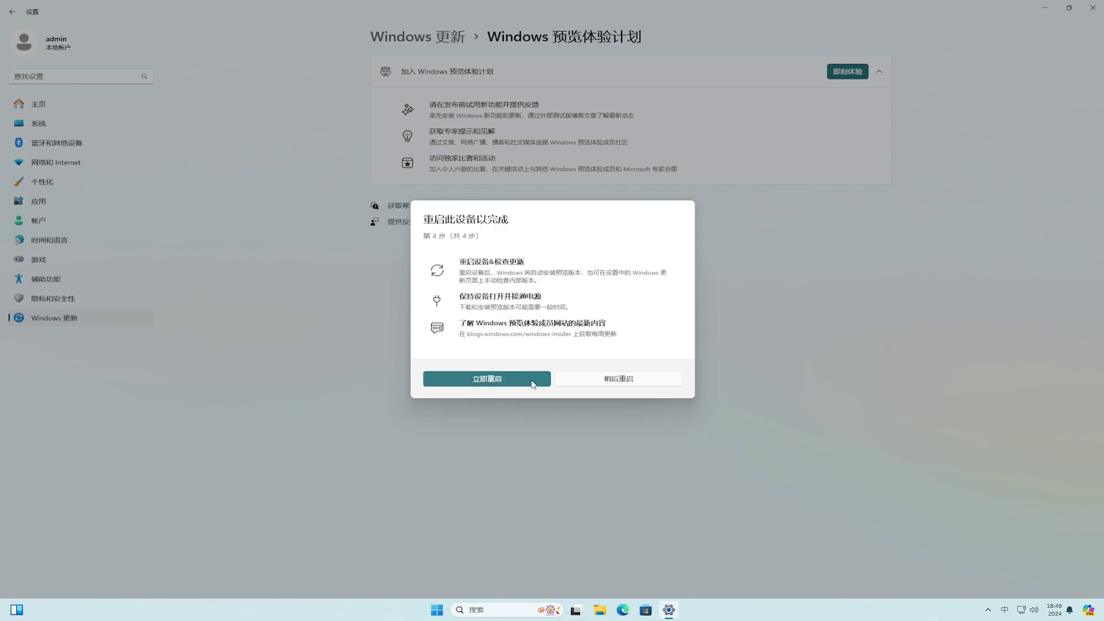
left_click(534, 384)
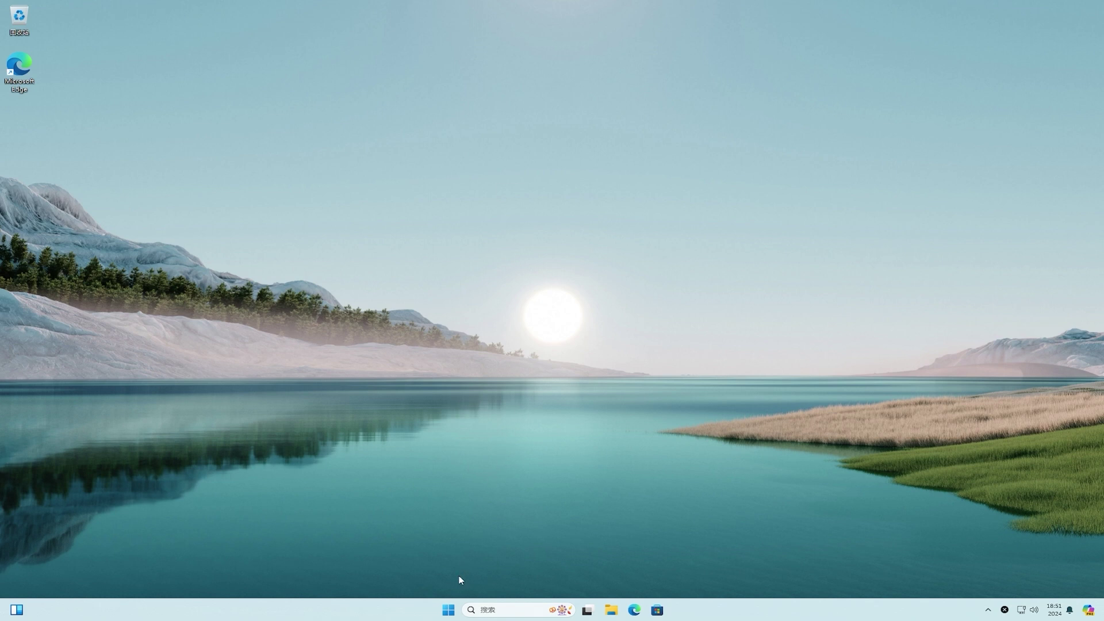
In Windows Update, turn on getting the latest updates as soon as available and check for updates.
left_click(452, 610)
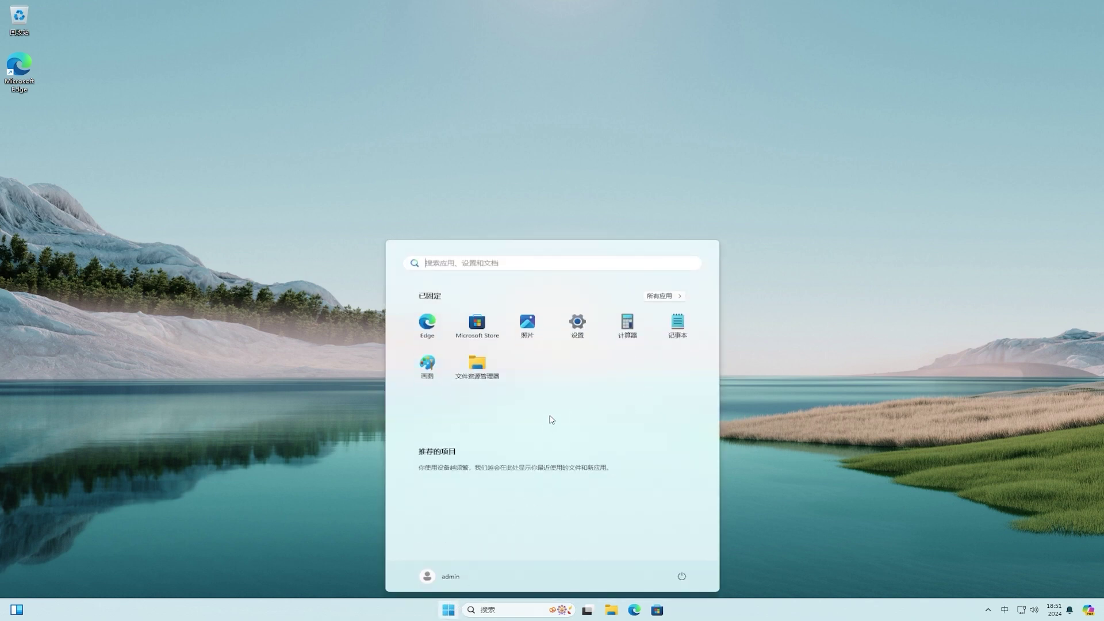
left_click(582, 329)
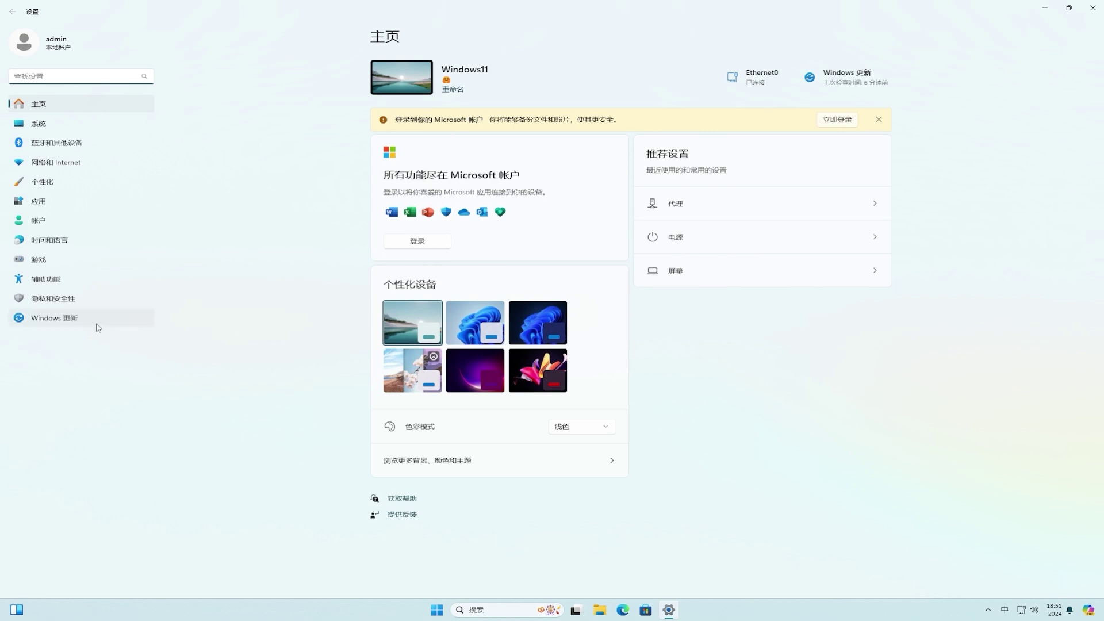
left_click(89, 326)
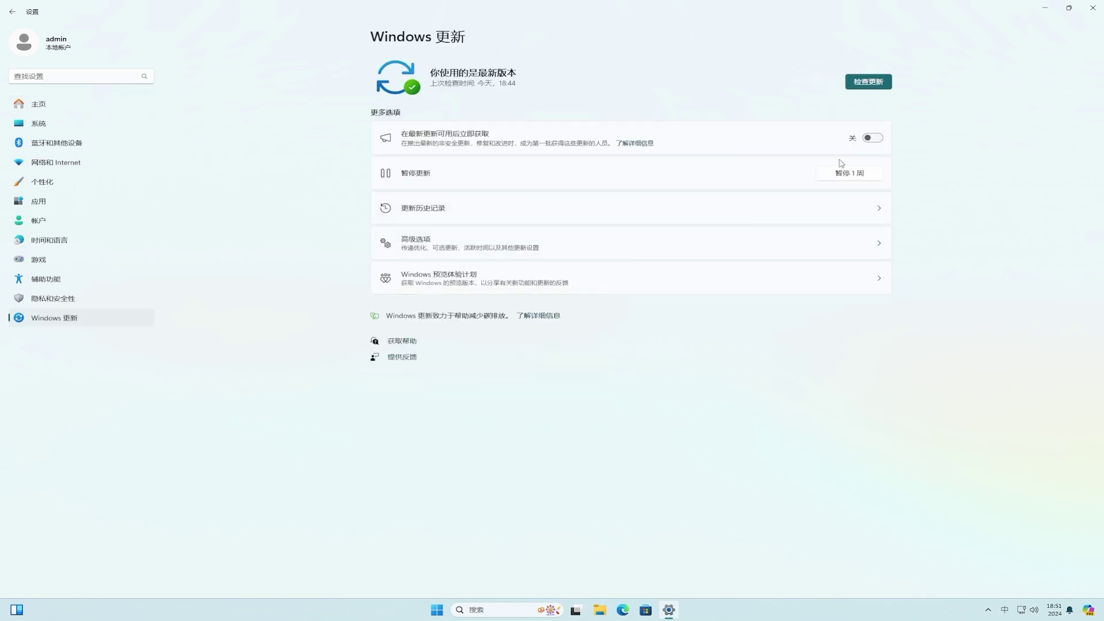
left_click(883, 140)
left_click(865, 85)
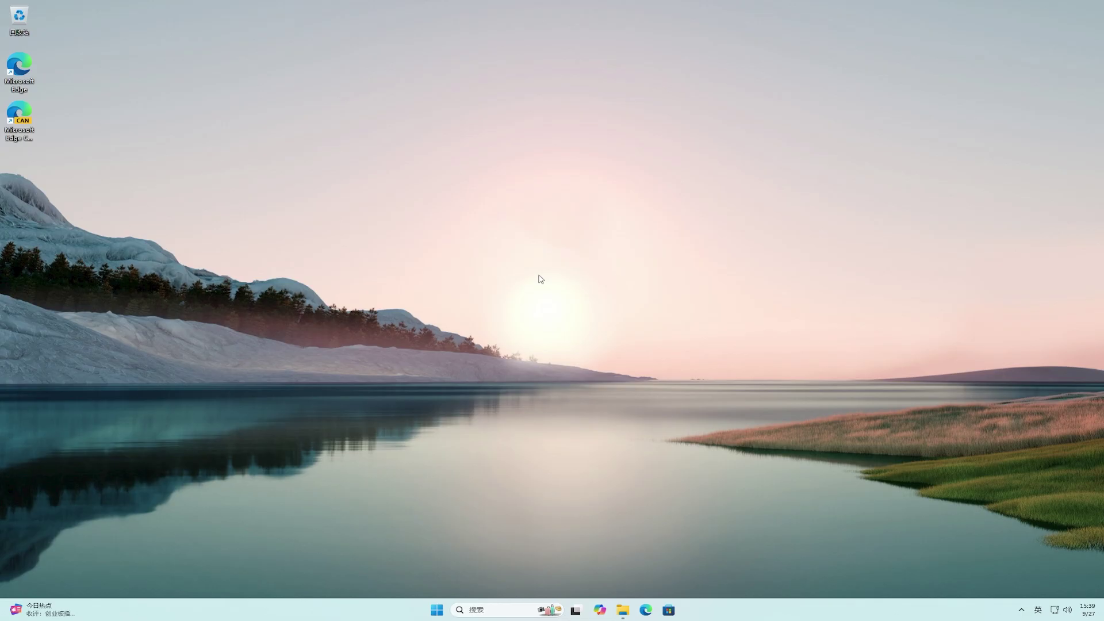
From This PC, open Local Disk (C:) properties and view its detailed storage breakdown.
left_click(624, 610)
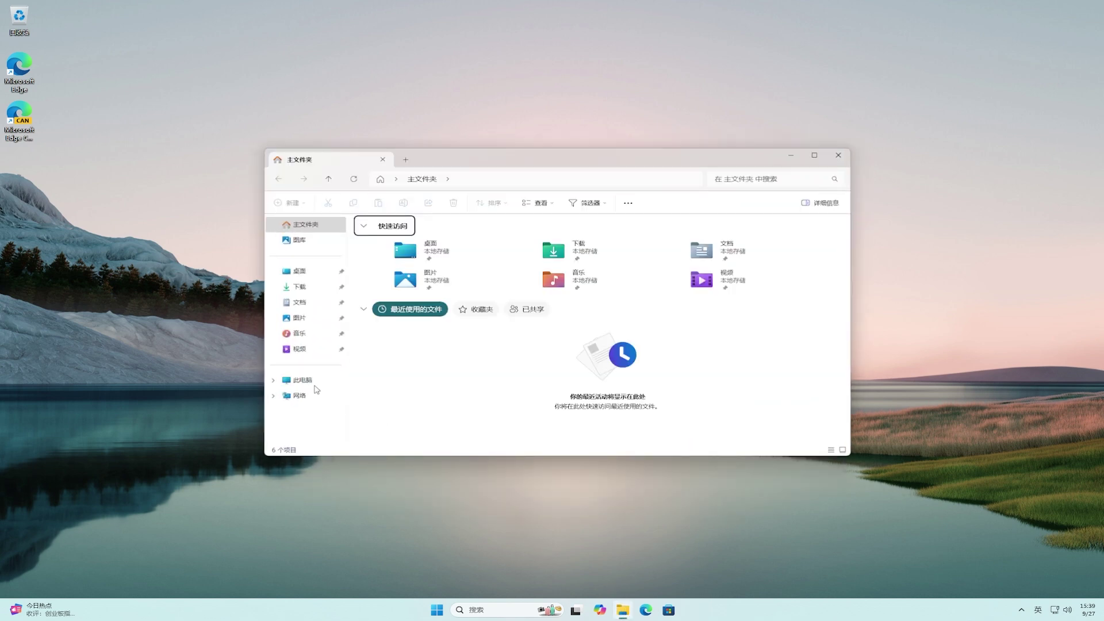
left_click(302, 380)
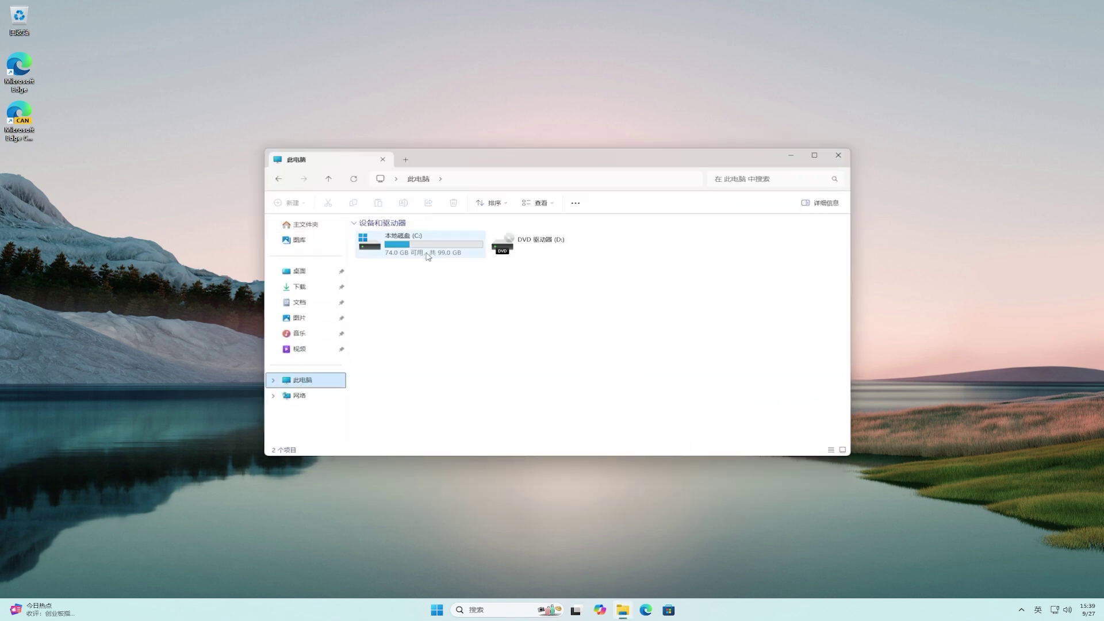
right_click(432, 258)
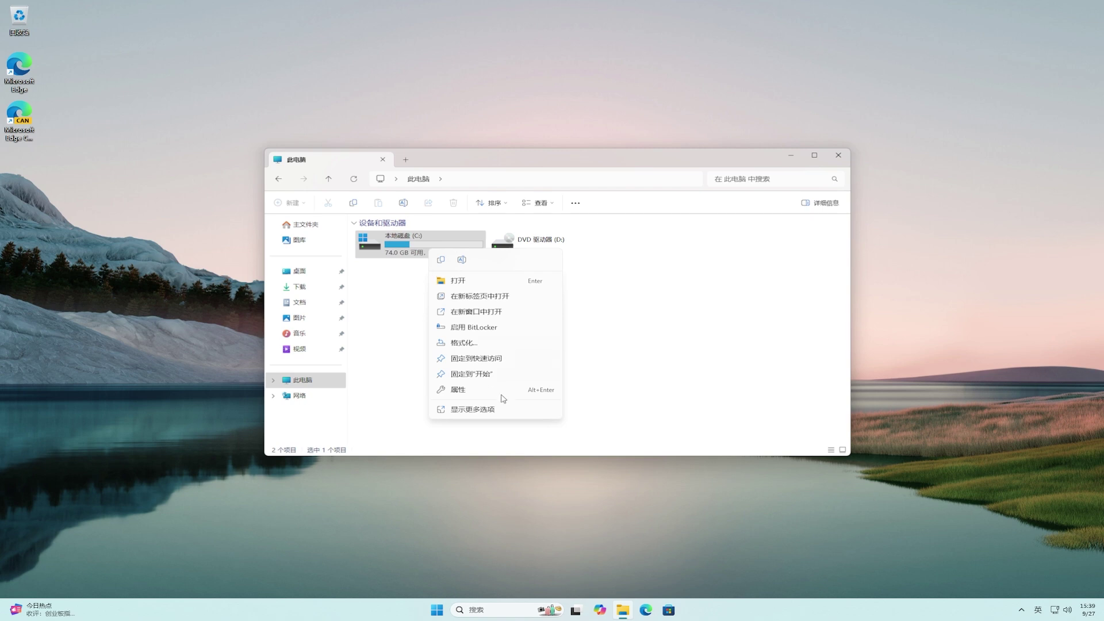
left_click(506, 394)
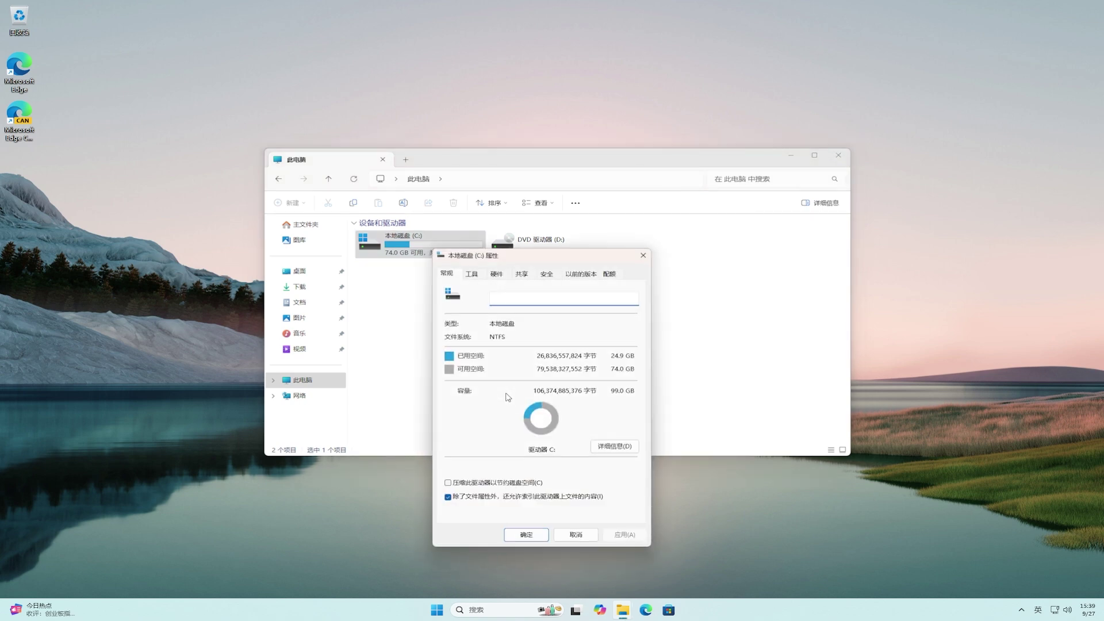
left_click(621, 447)
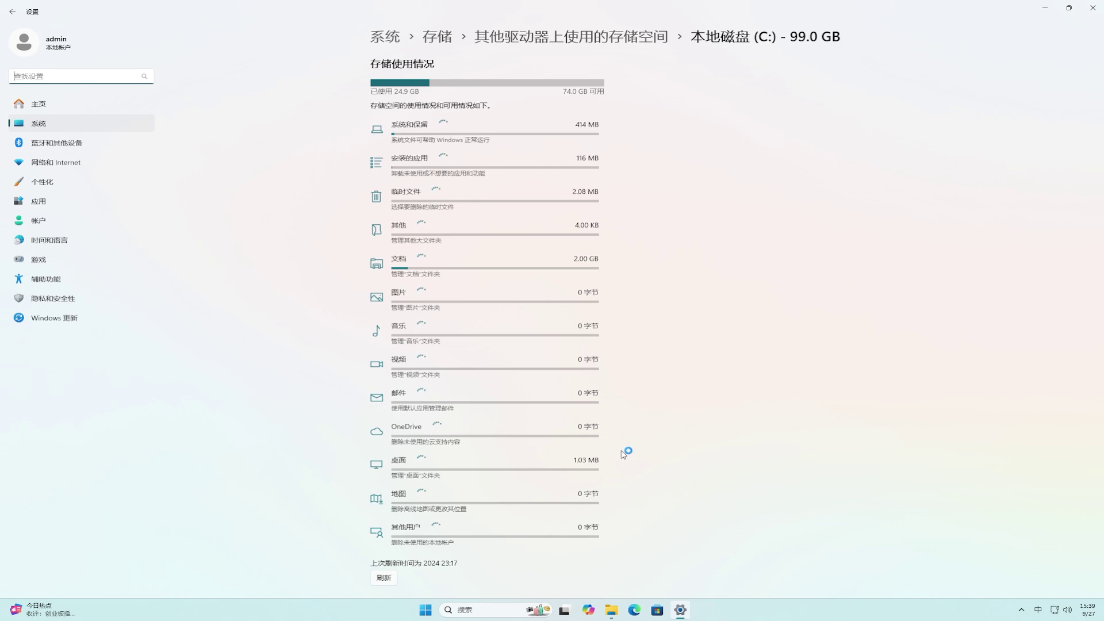
Under Temporary files for drive C:, remove the checked files and confirm the deletion.
left_click(449, 205)
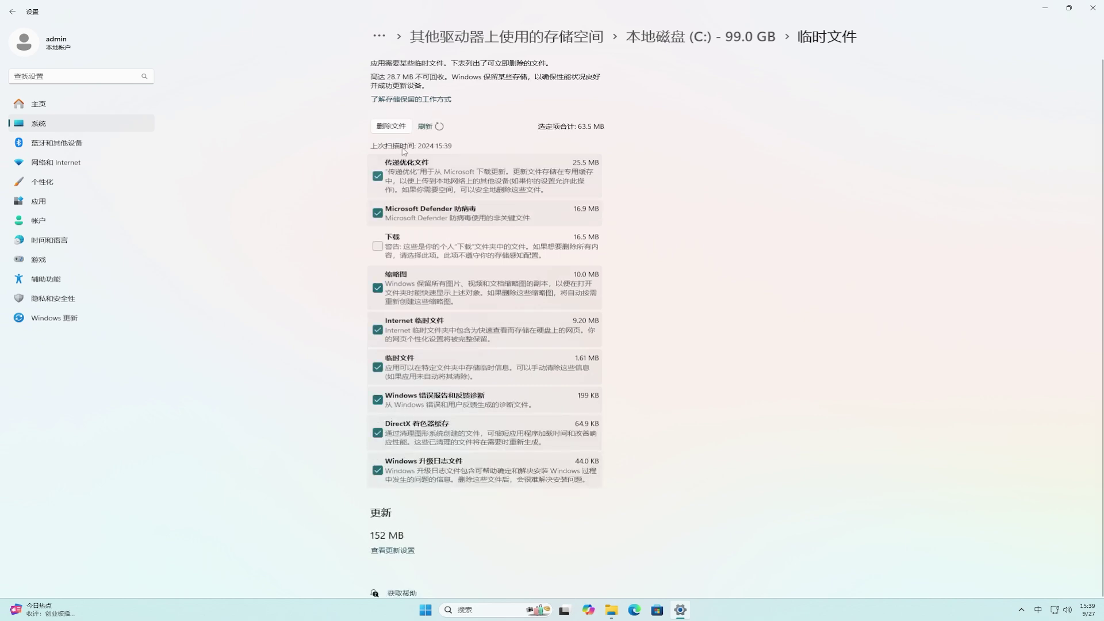
left_click(385, 126)
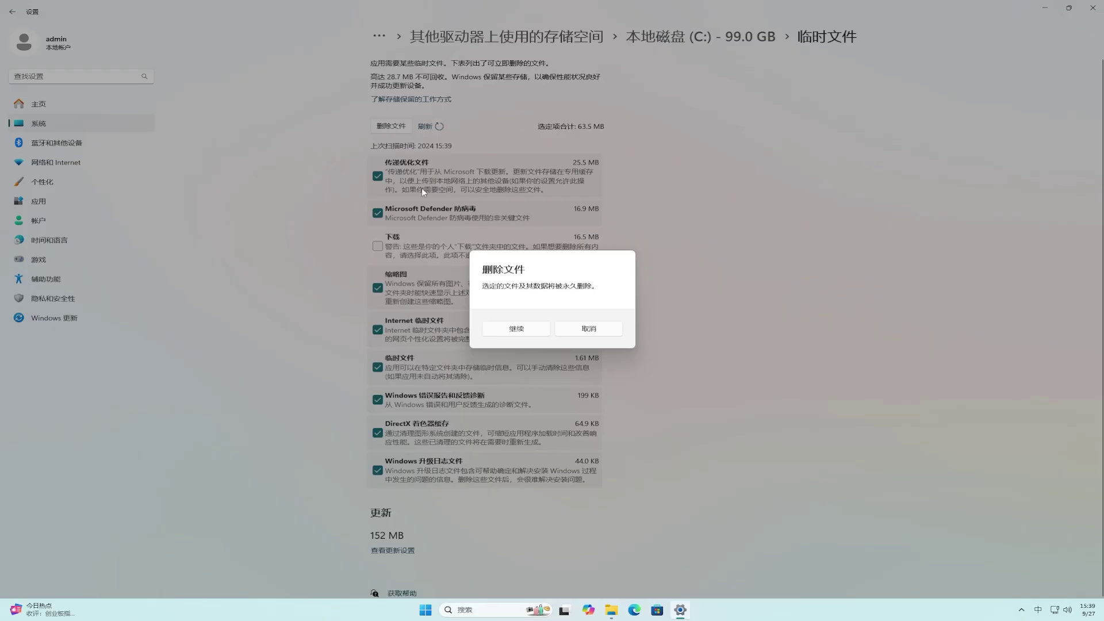
left_click(517, 329)
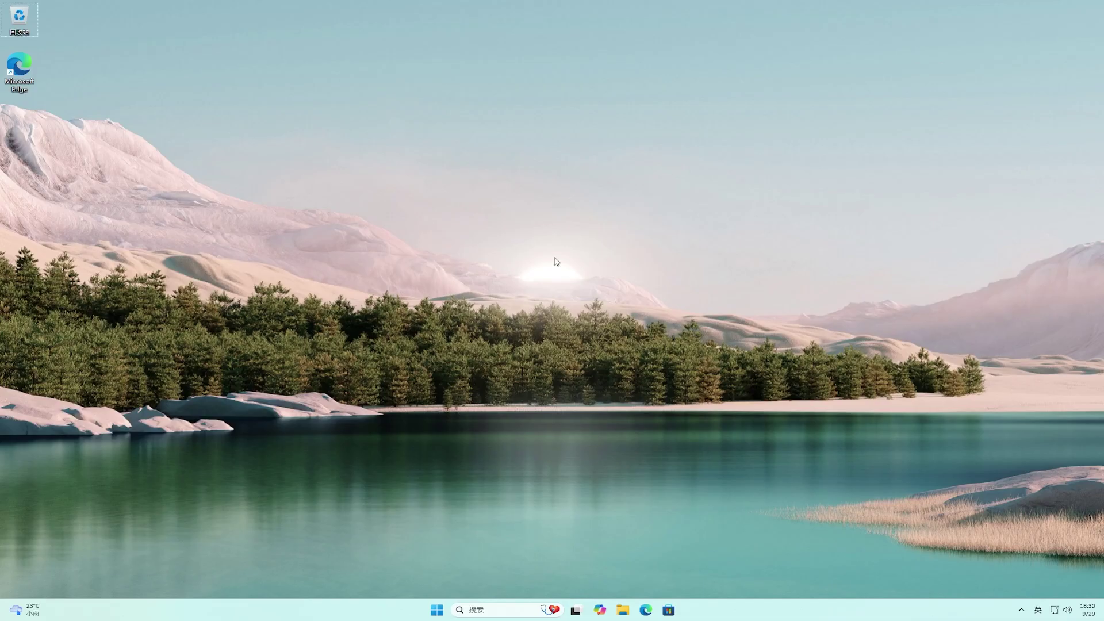
Open Microsoft Edge and go to the Google homepage.
left_click(646, 609)
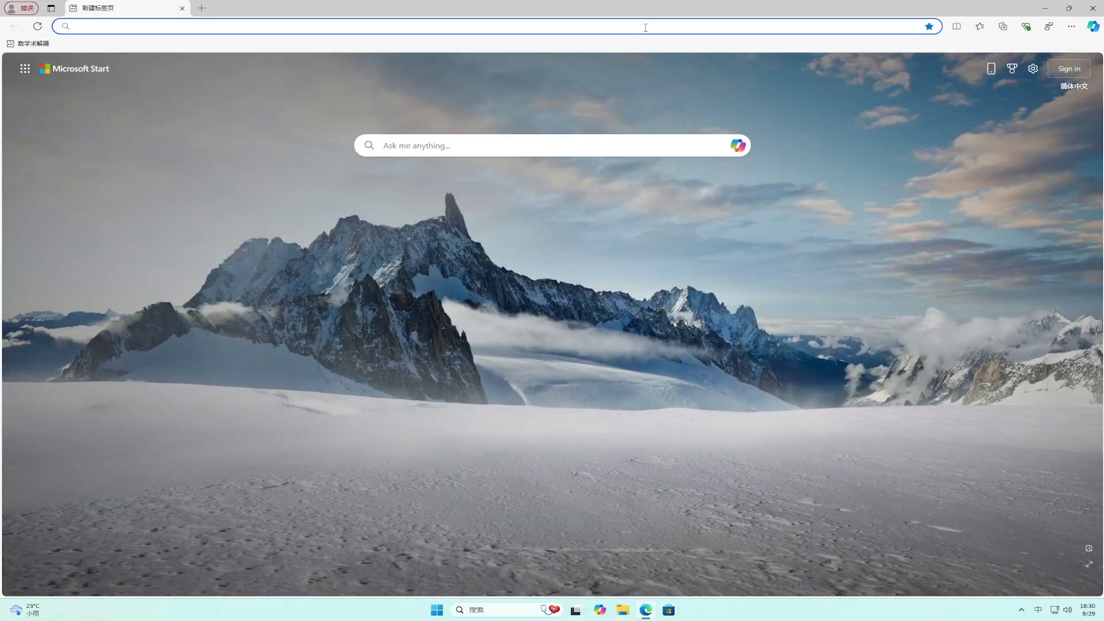
left_click(645, 28)
type("www.google.co")
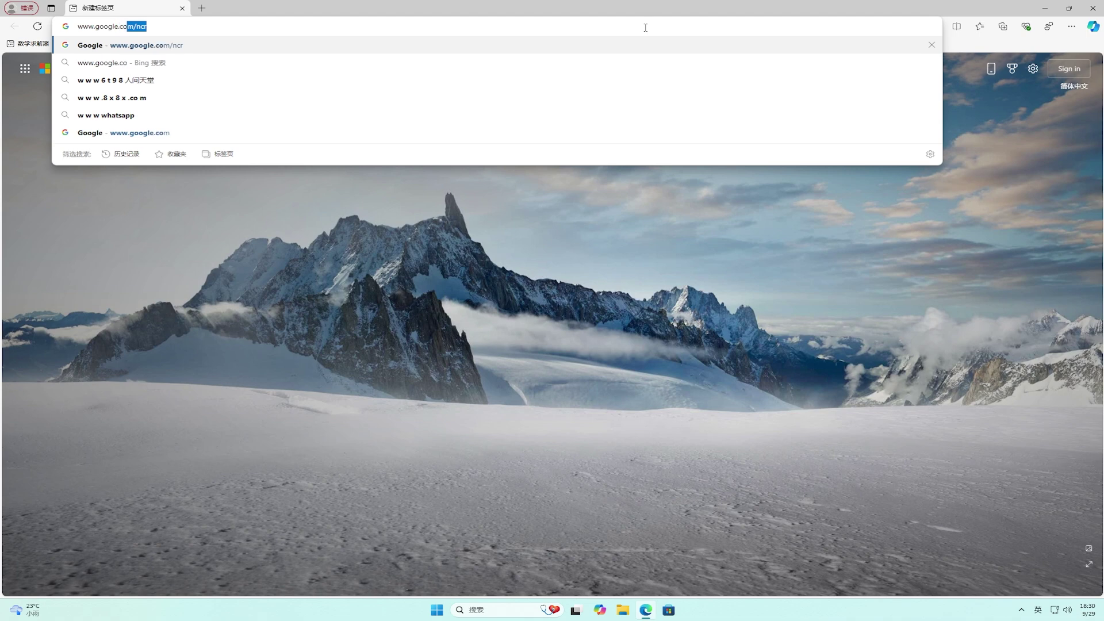
key("Return")
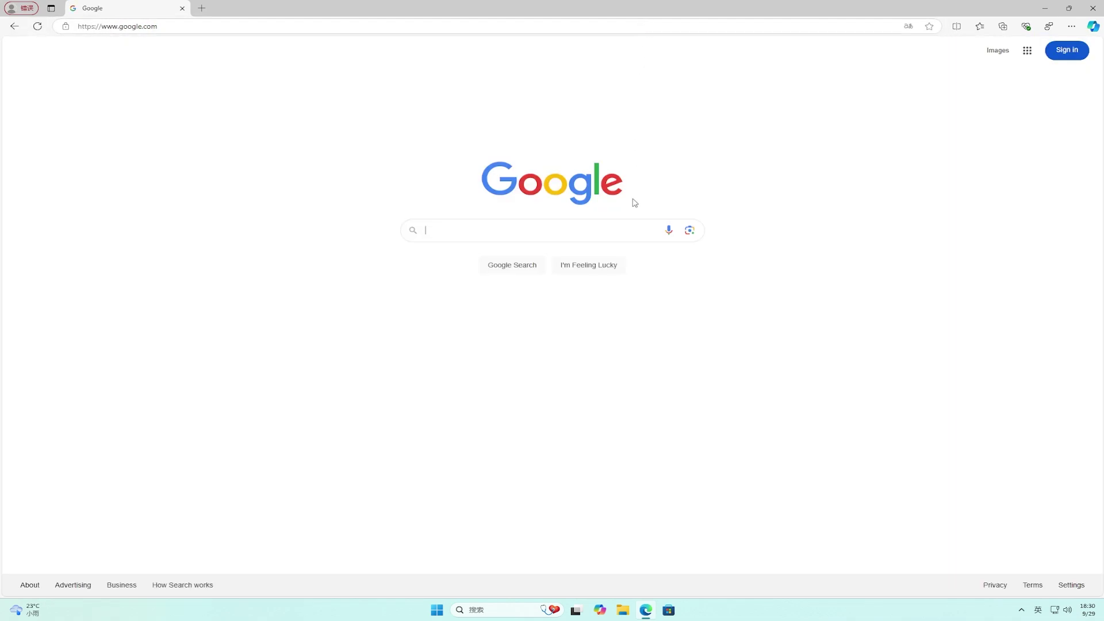
Search Google for 'vivetool' and open the 'Releases · thebookisclosed/ViVe' GitHub result.
left_click(620, 230)
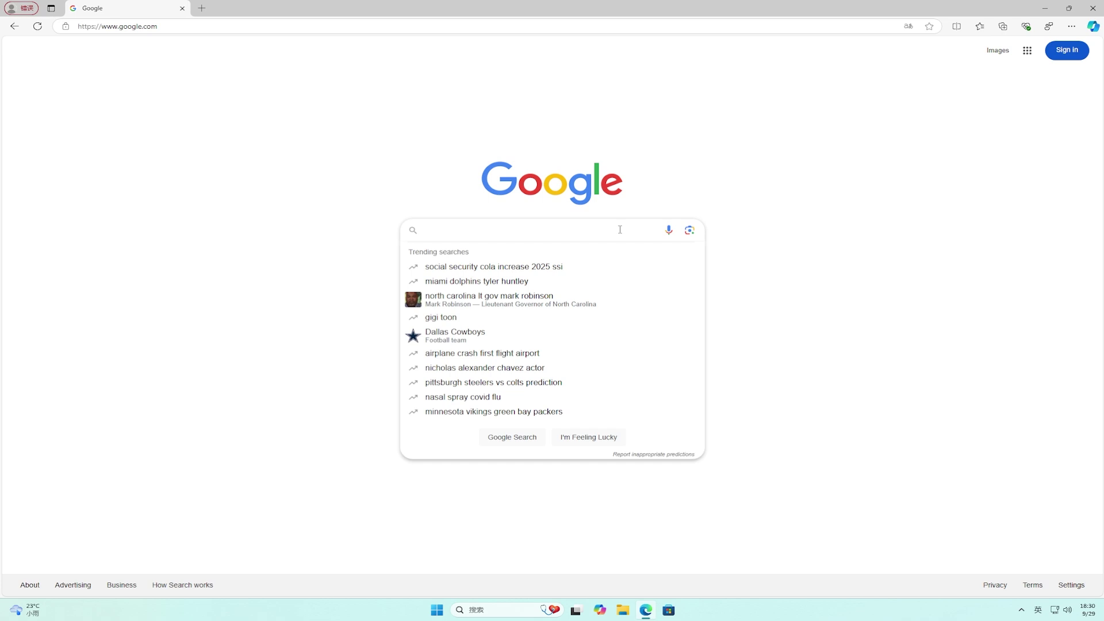
type("vivetool")
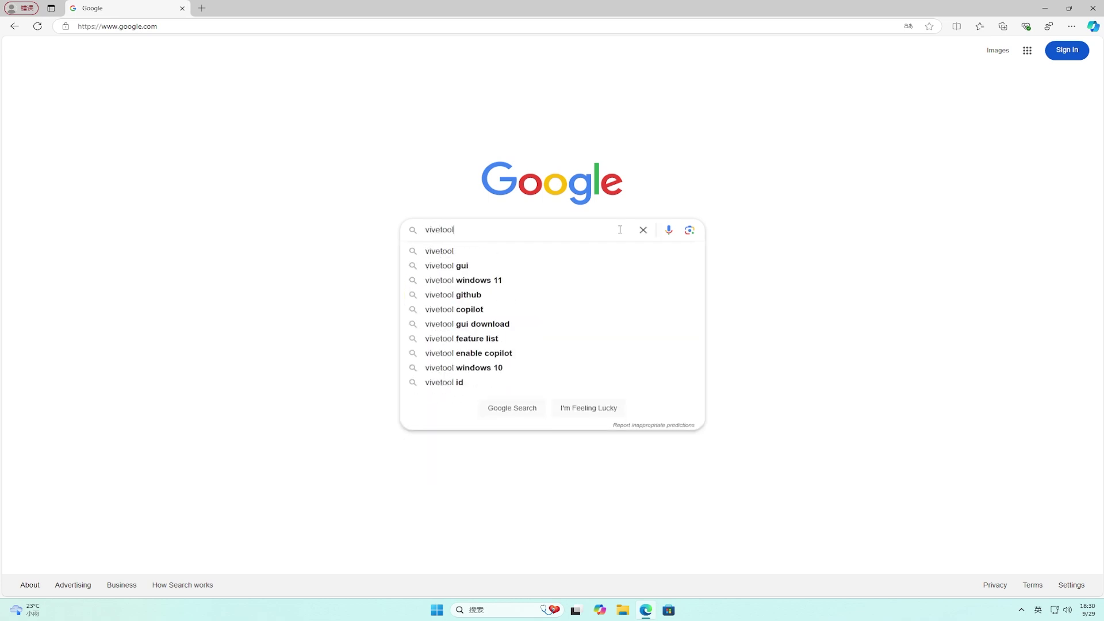
key("Return")
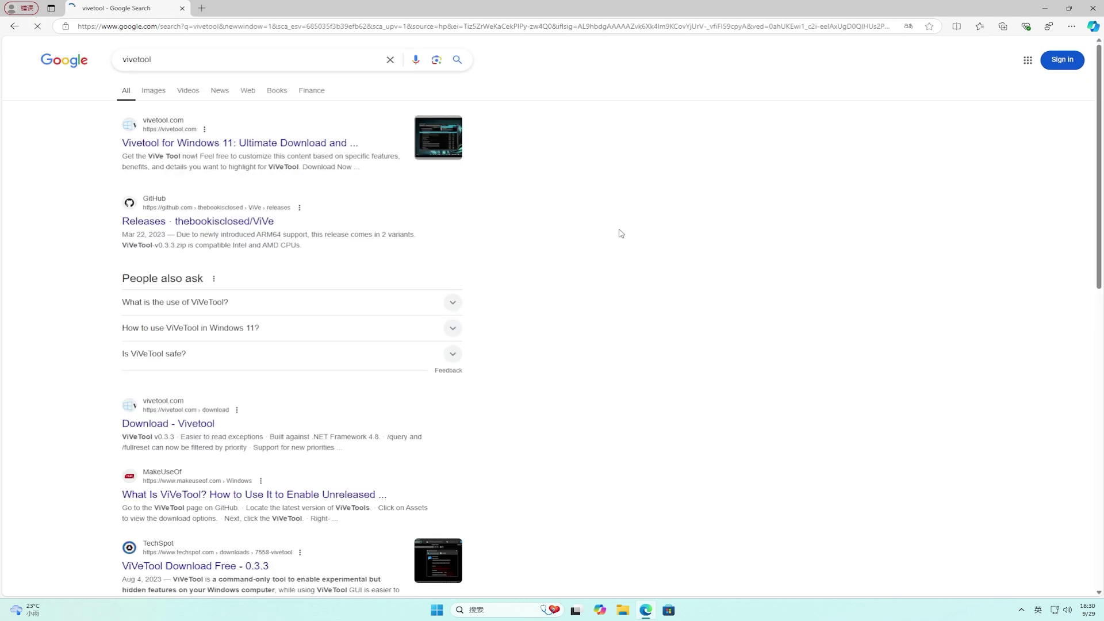
left_click(272, 222)
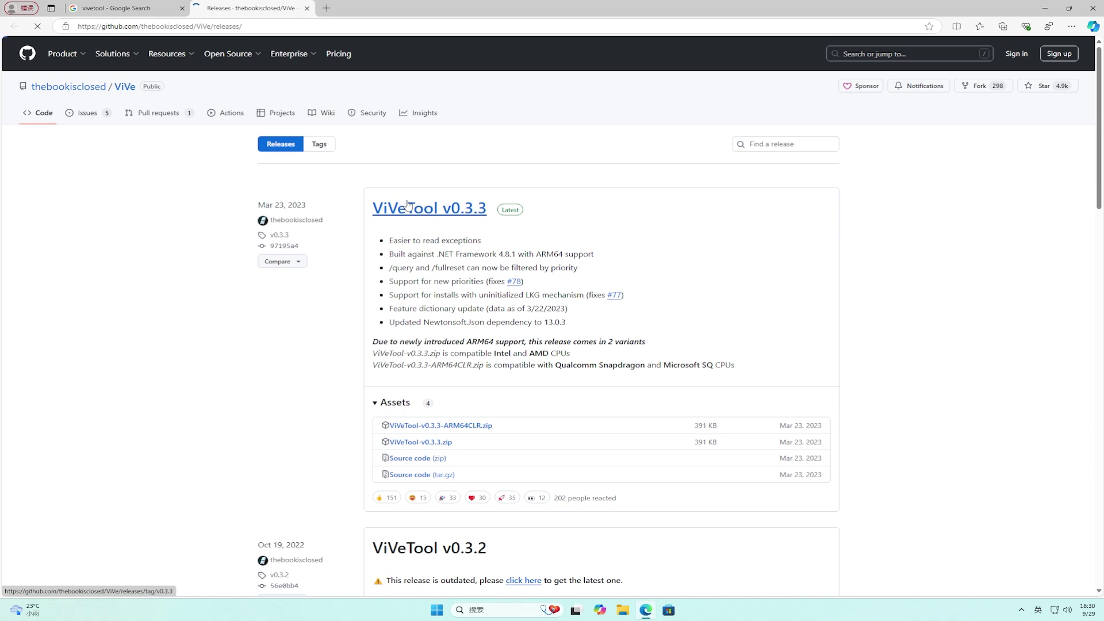
Download ViVeTool-v0.3.3.zip from its GitHub release page and show it in the Downloads folder.
left_click(405, 202)
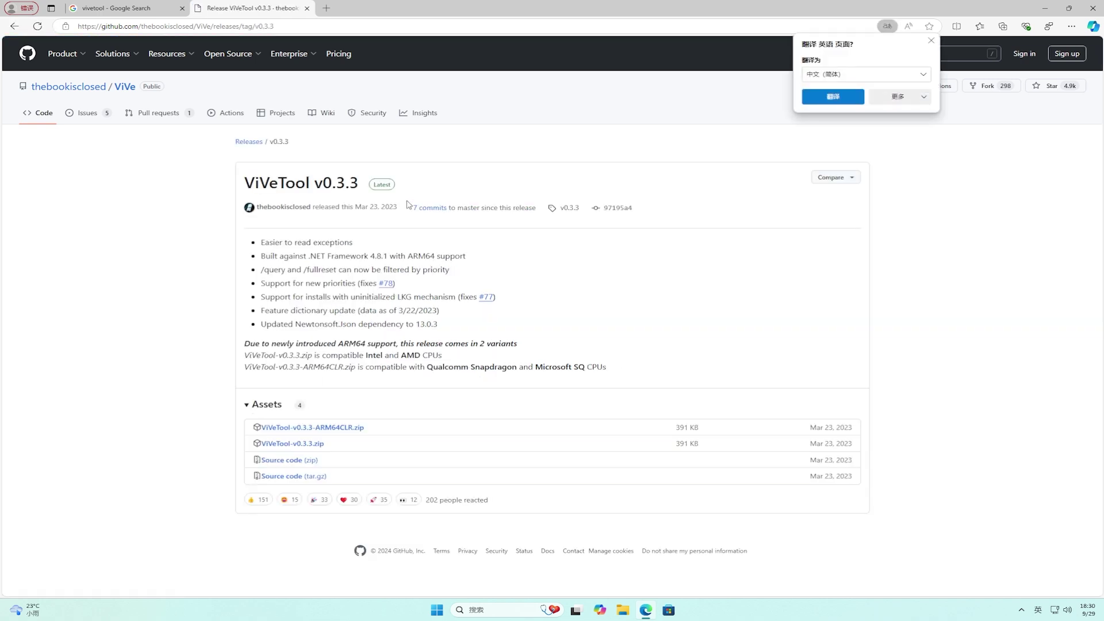
left_click(306, 446)
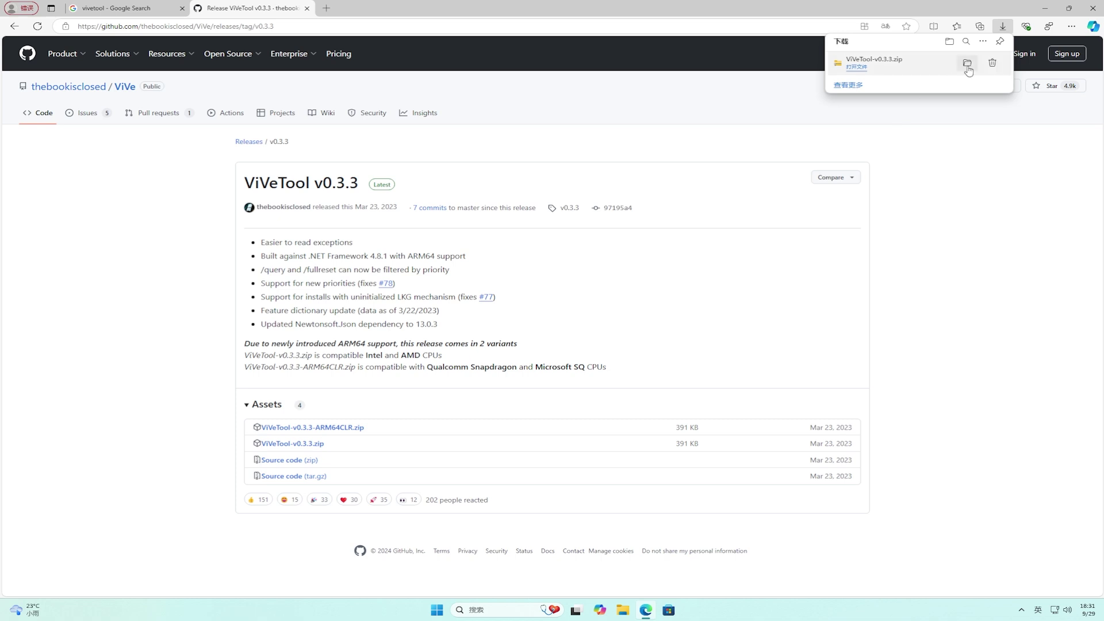
left_click(968, 65)
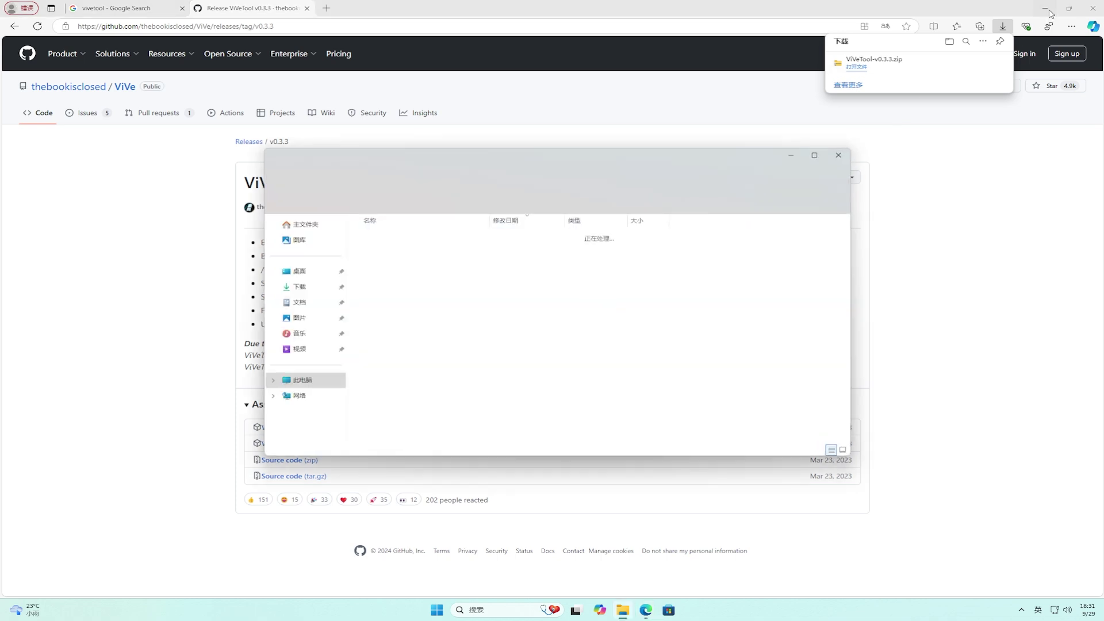
left_click(1048, 9)
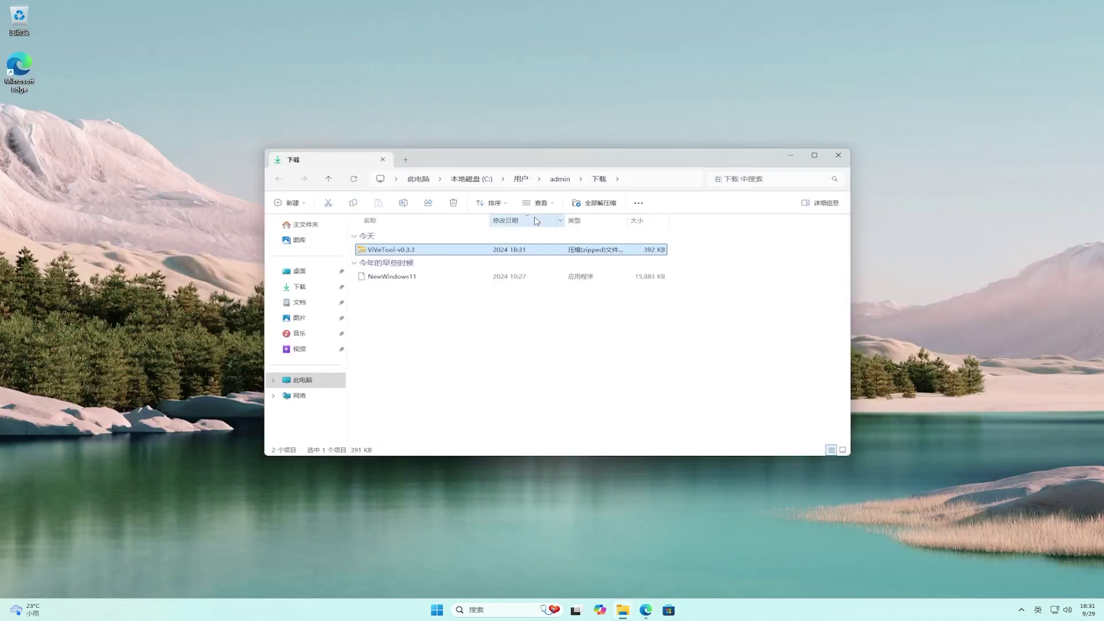
Extract ViVeTool-v0.3.3.zip into its own ViVeTool-v0.3.3 folder.
right_click(484, 250)
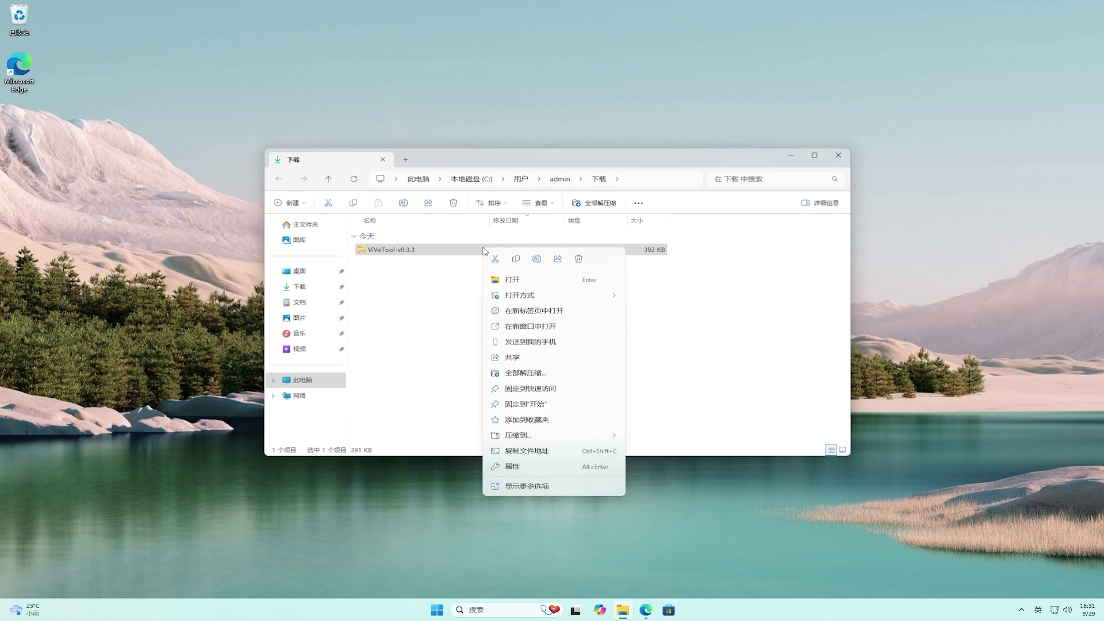
left_click(557, 374)
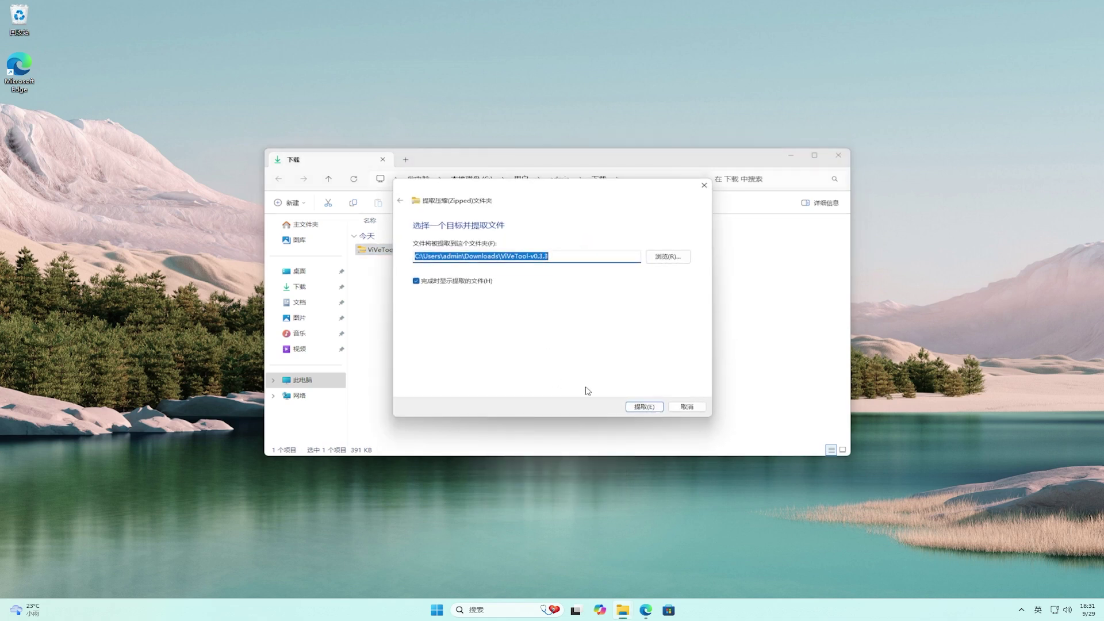
left_click(634, 405)
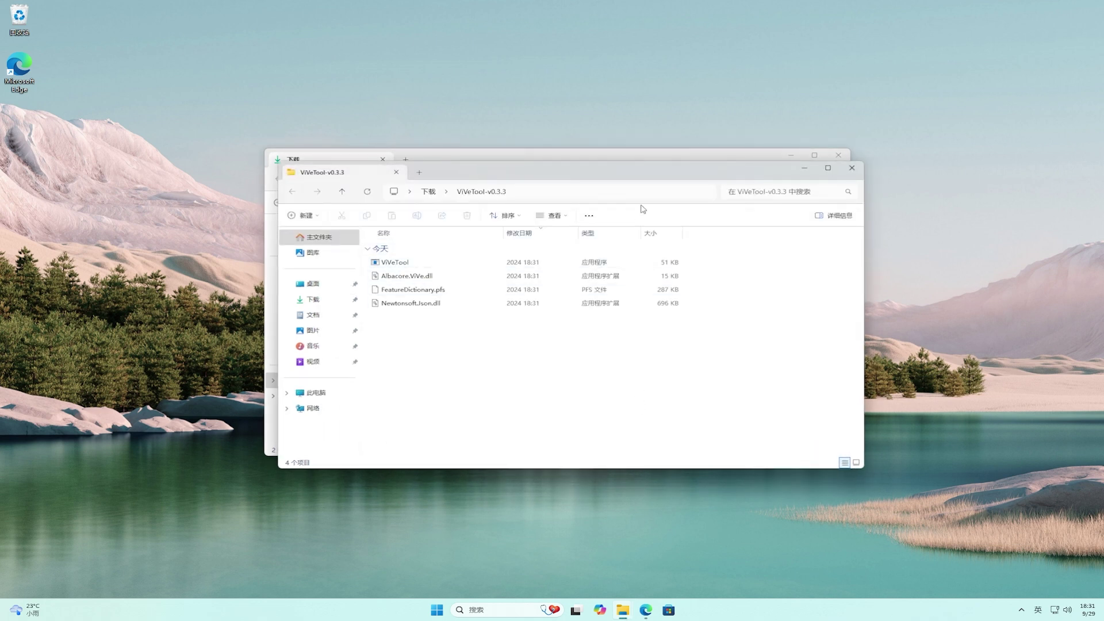
Copy the ViVeTool-v0.3.3 folder path, then close both Explorer windows.
left_click(649, 194)
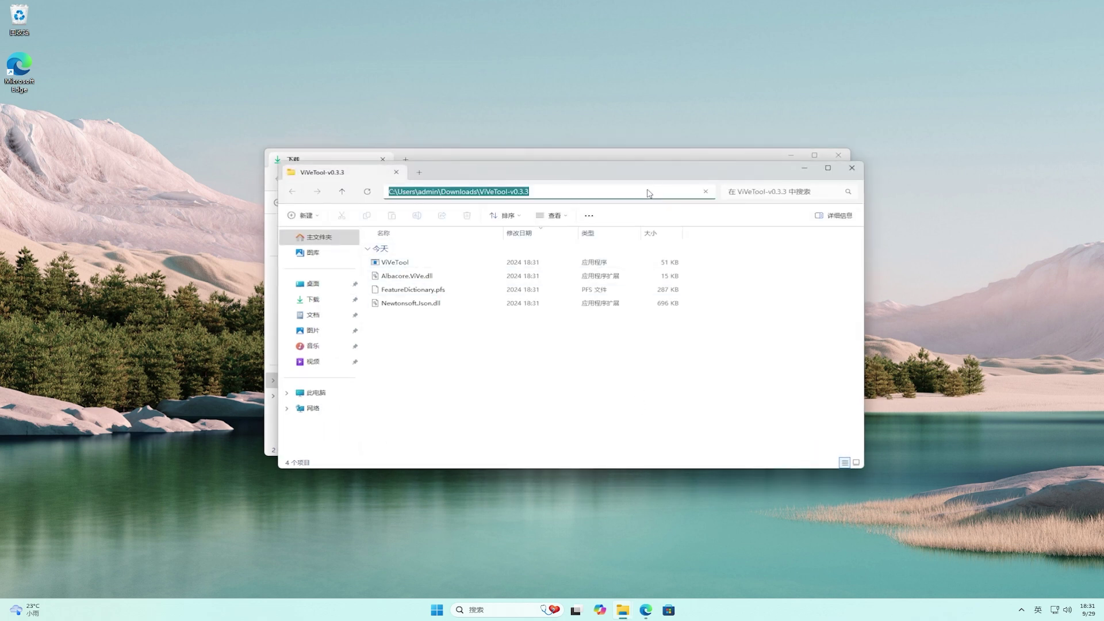
right_click(649, 194)
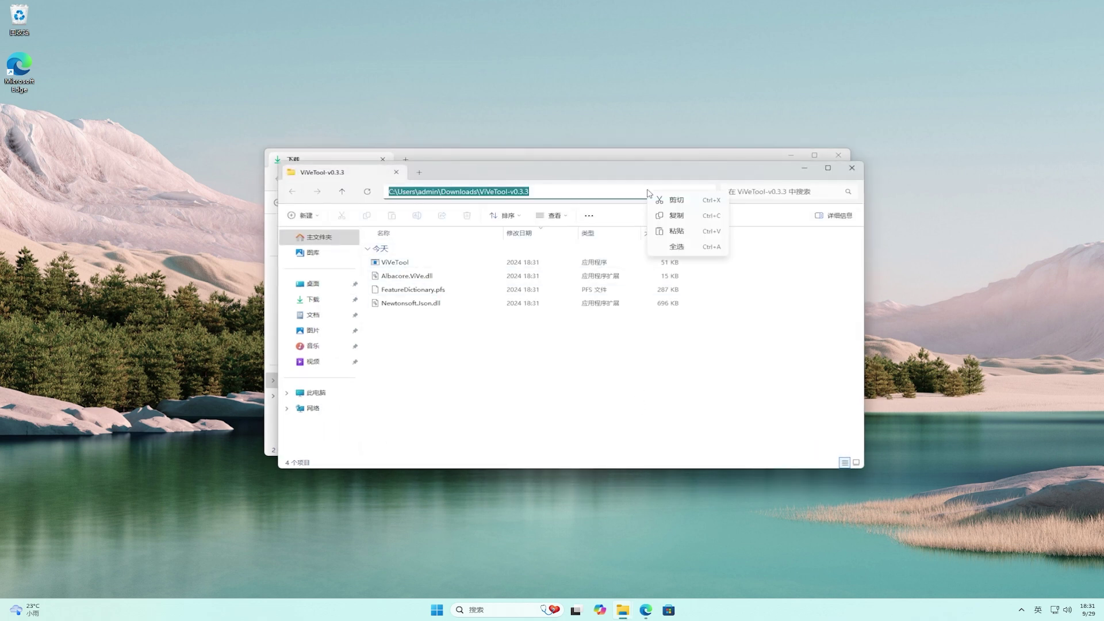
left_click(684, 218)
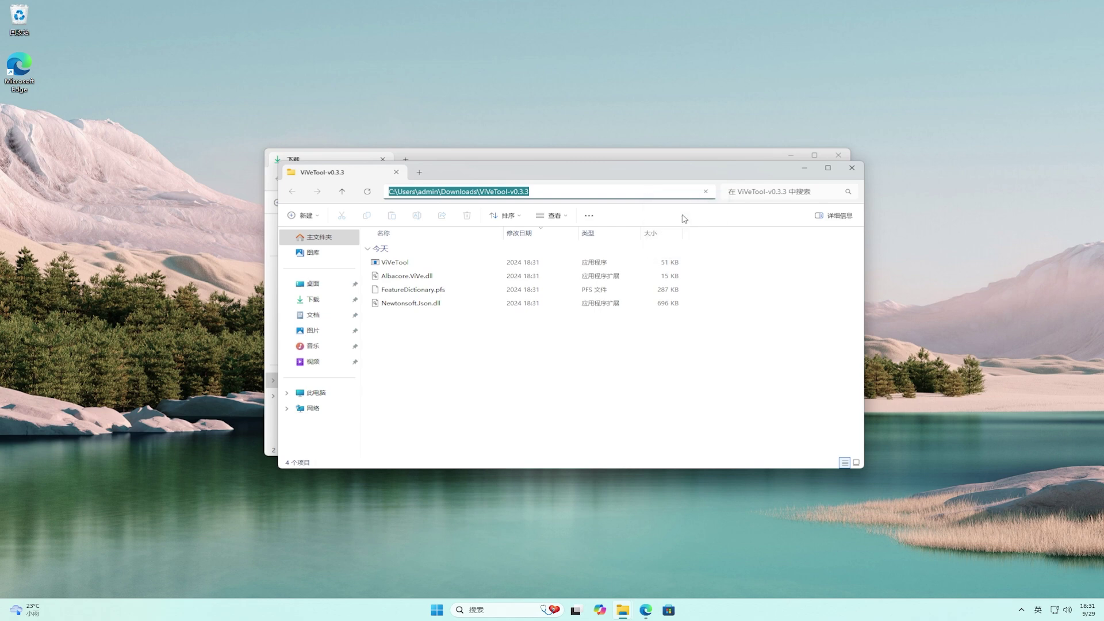
left_click(852, 168)
left_click(839, 155)
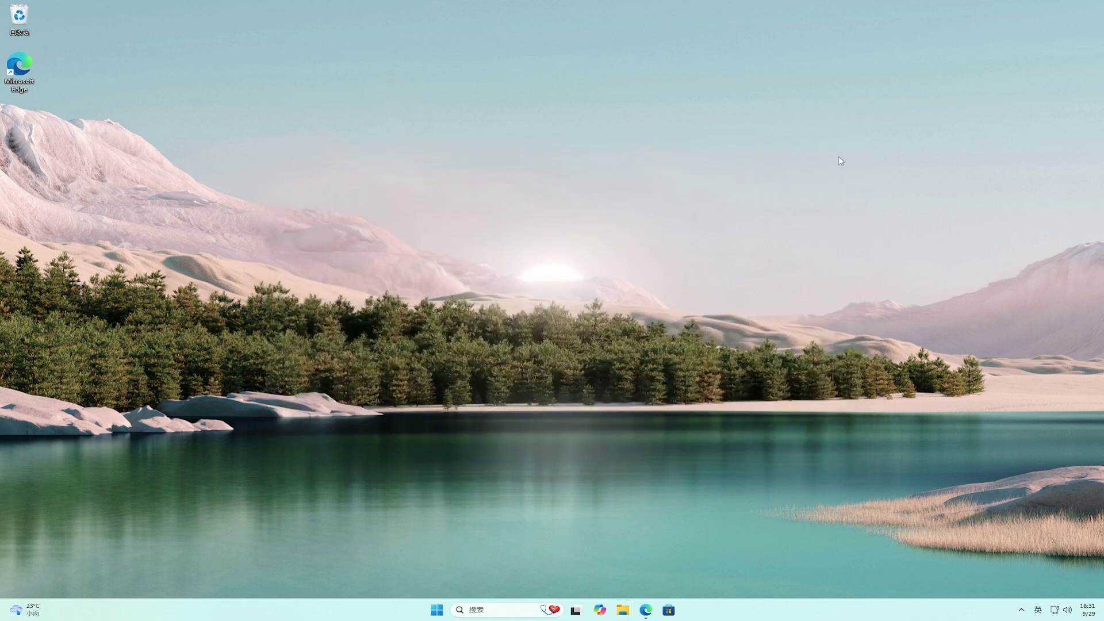
Launch Command Prompt as administrator from a Start menu search for cmd.
left_click(435, 607)
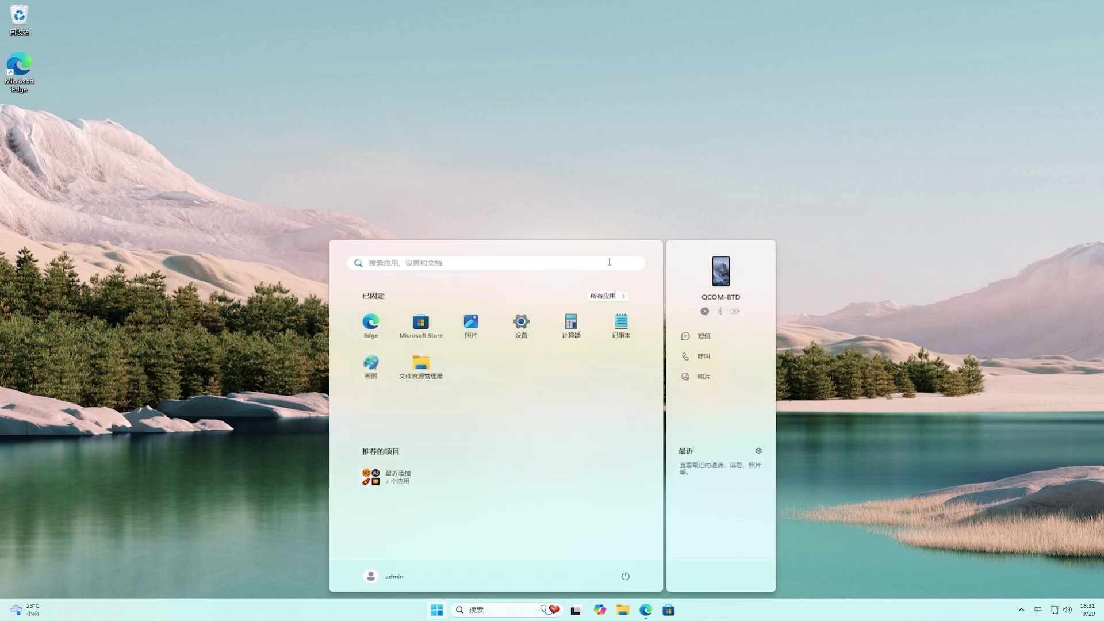
key("shift")
type("cmd")
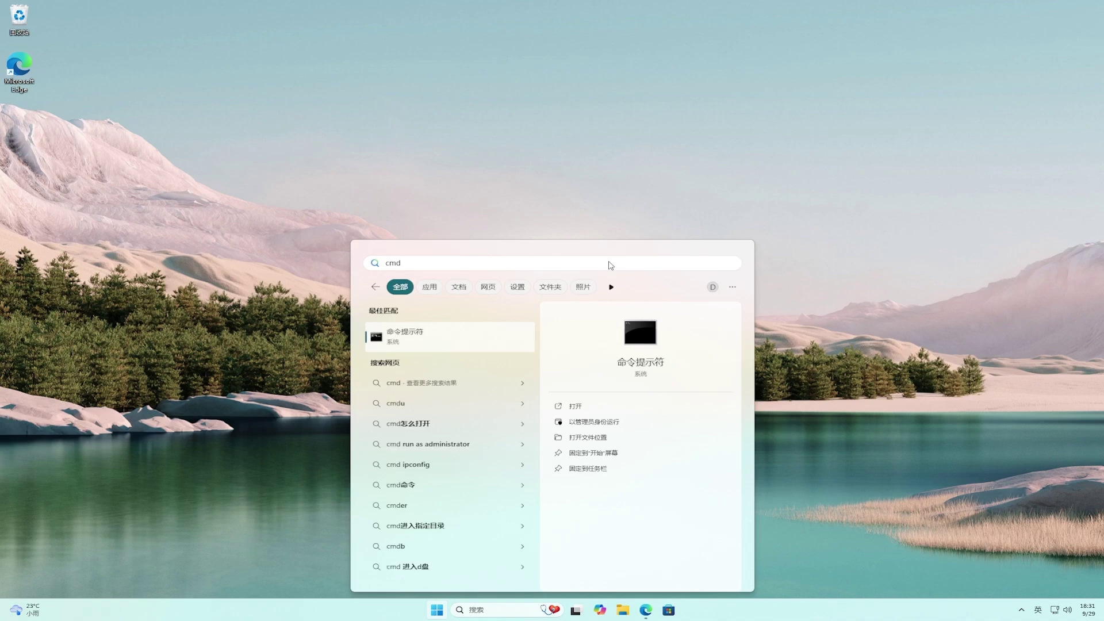
left_click(594, 423)
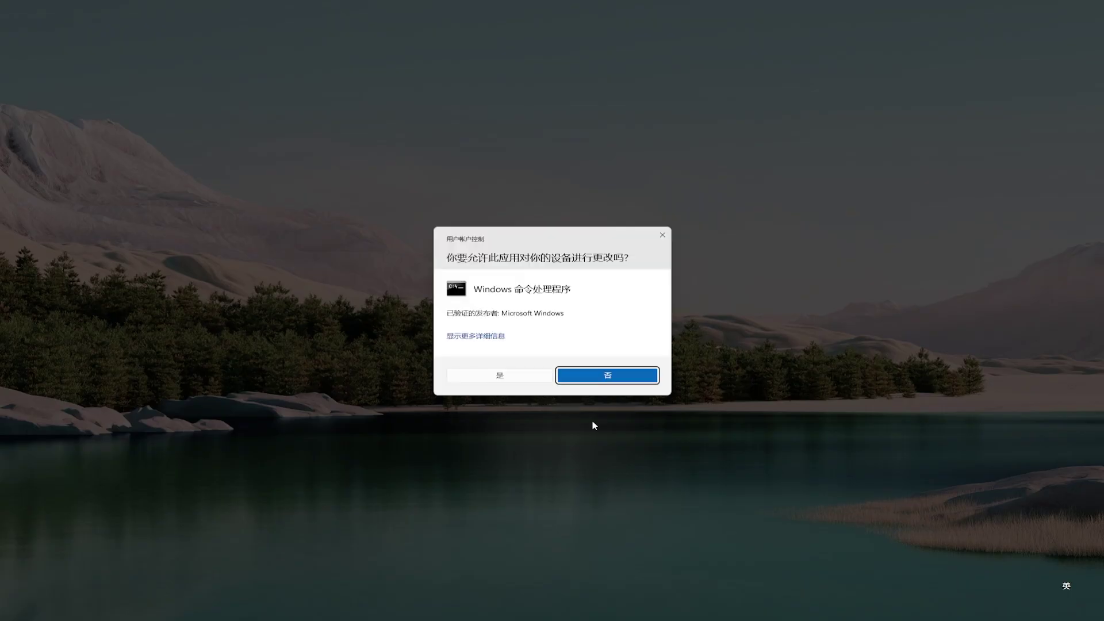
left_click(536, 381)
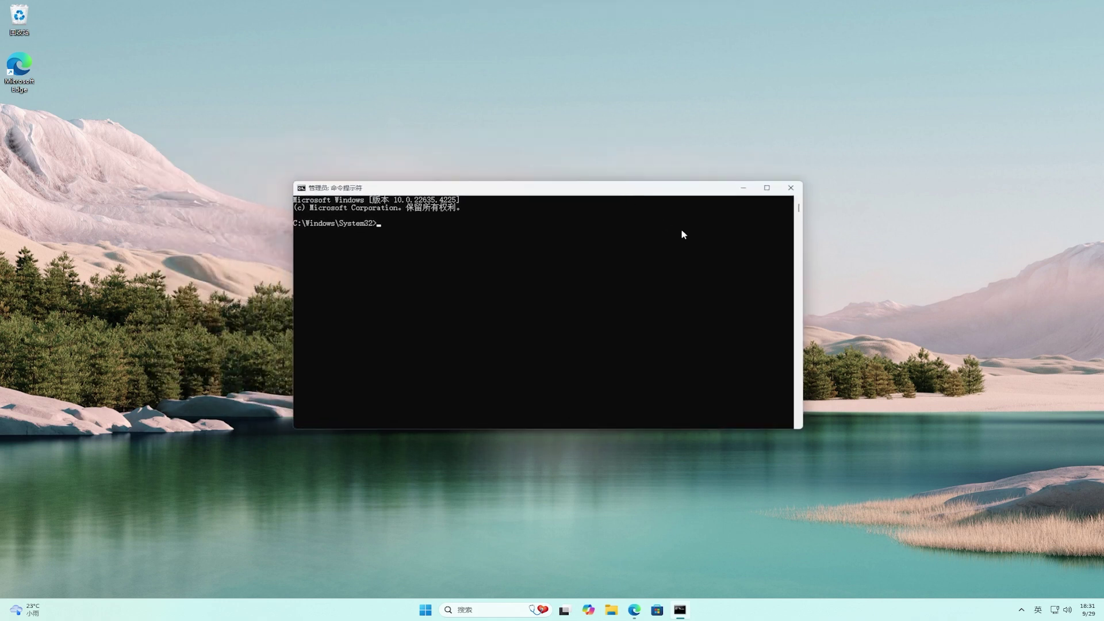
Change to the ViVeTool folder and run vivetool /enable /id:51978387.
type("cd")
key("ctrl+v")
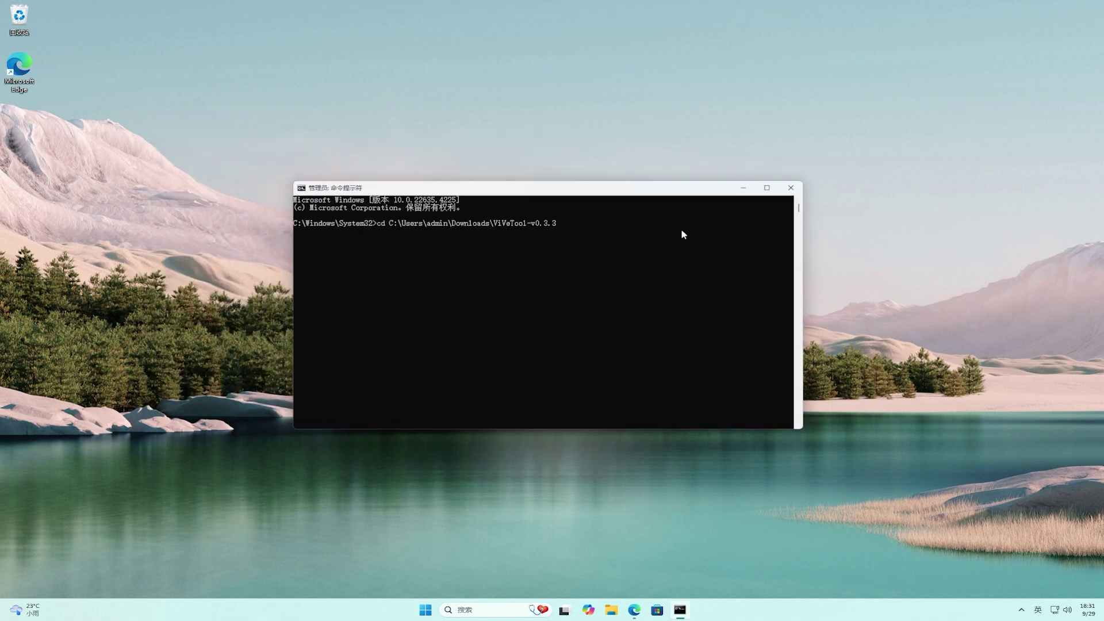
key("Return")
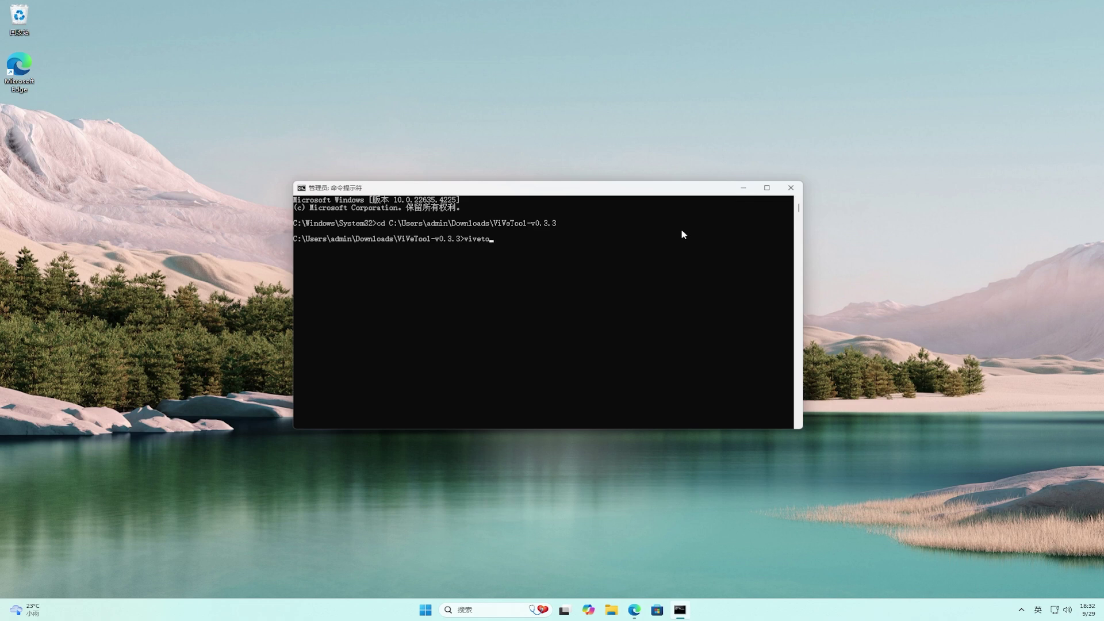
type("vivetool /enable /id:51978387")
key("Return")
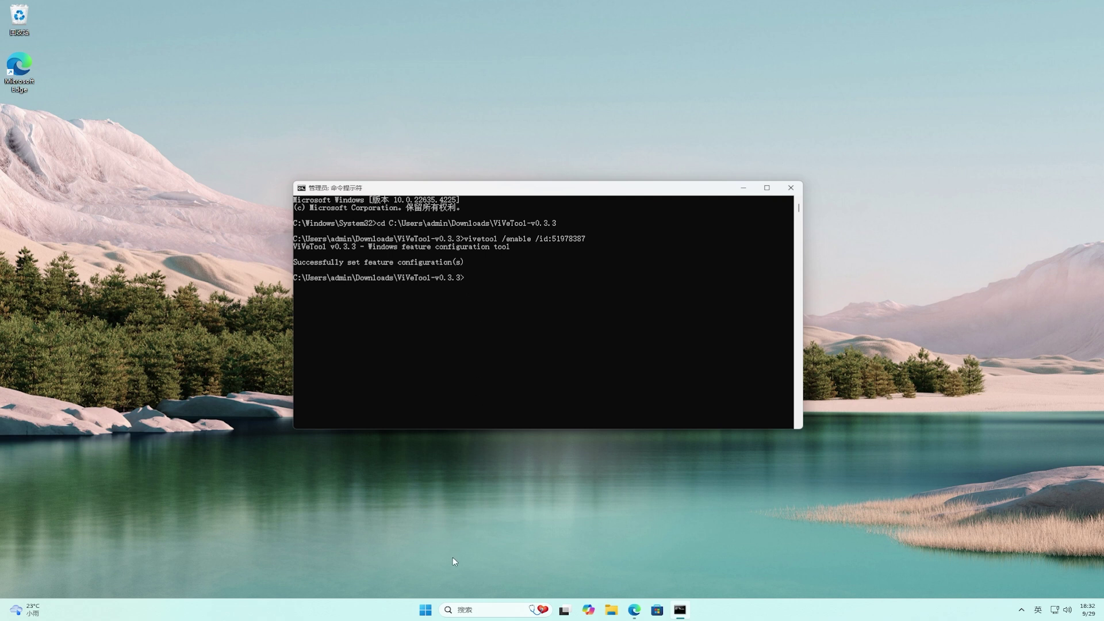
left_click(429, 612)
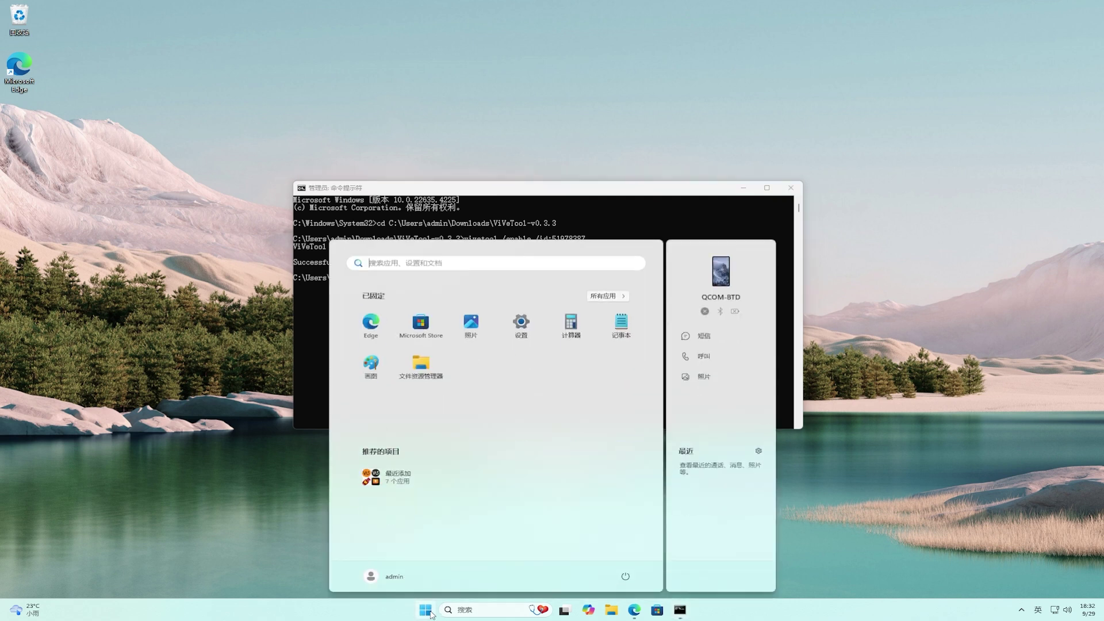
Restart Windows (重启) from the Start menu power options.
left_click(625, 576)
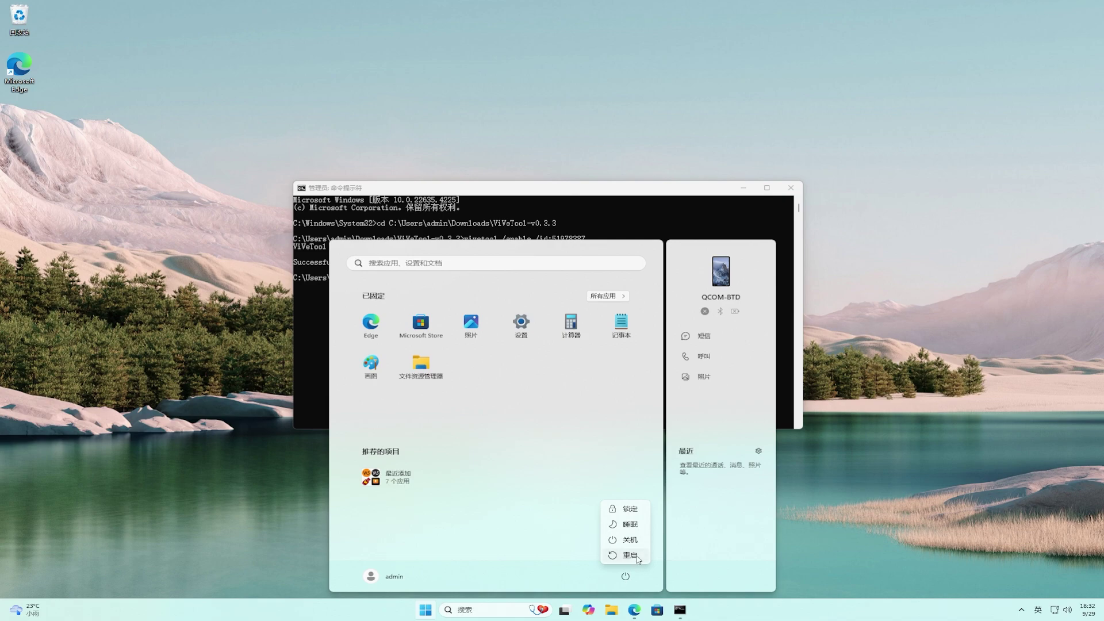
left_click(630, 555)
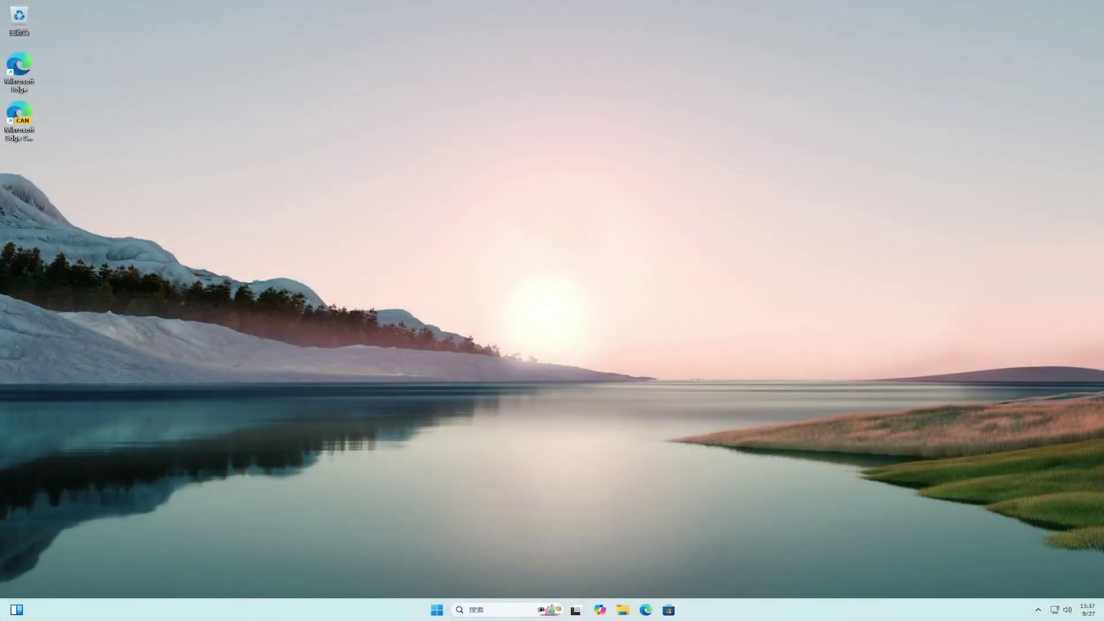
right_click(787, 610)
left_click(833, 573)
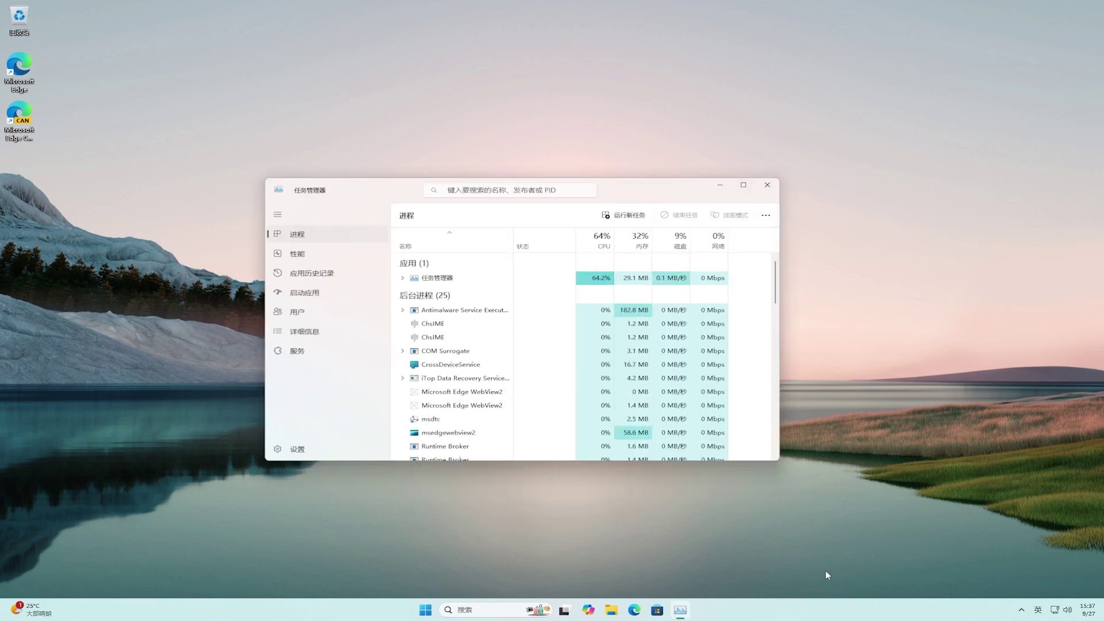
left_click(317, 258)
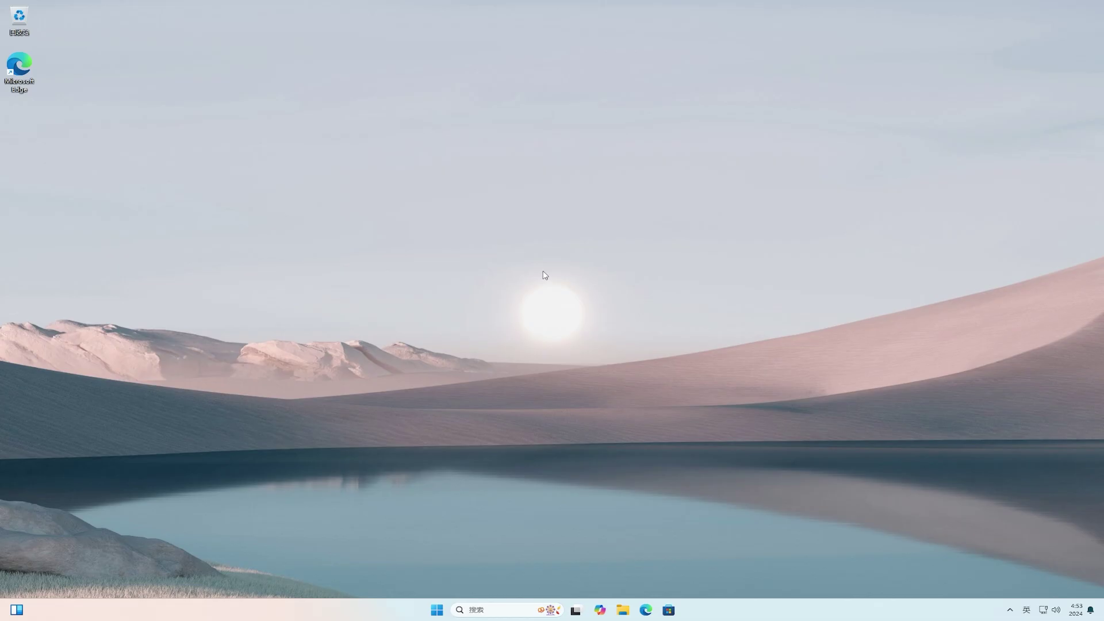
Extract the CryptBox2025-to30do zip in Downloads into its own CryptBox2025-to30do folder.
left_click(624, 610)
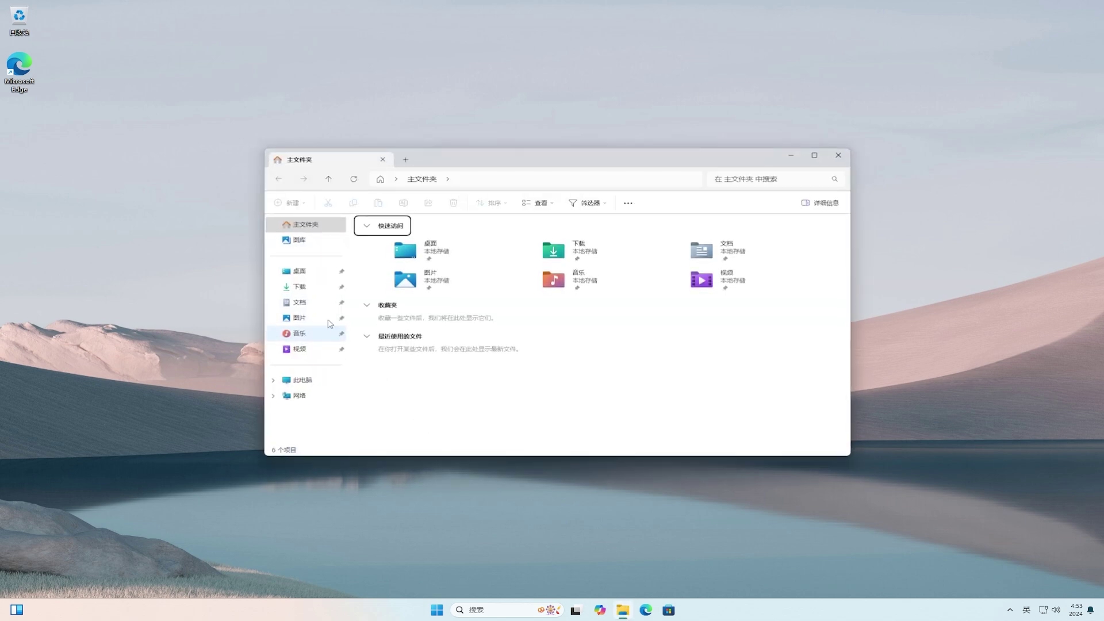
left_click(308, 293)
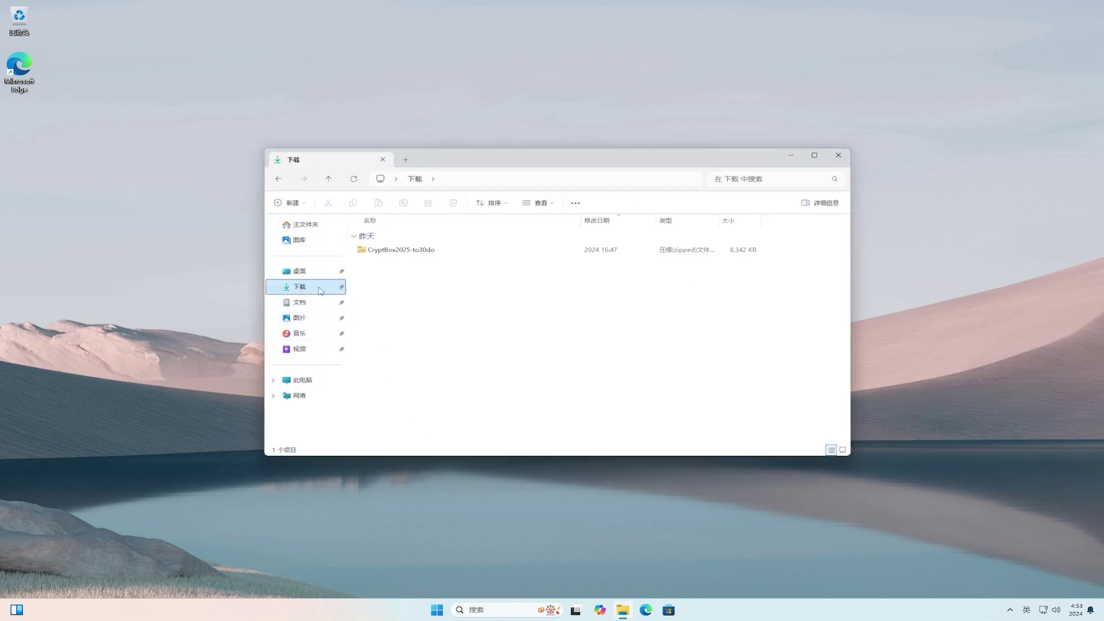
left_click(414, 251)
right_click(413, 252)
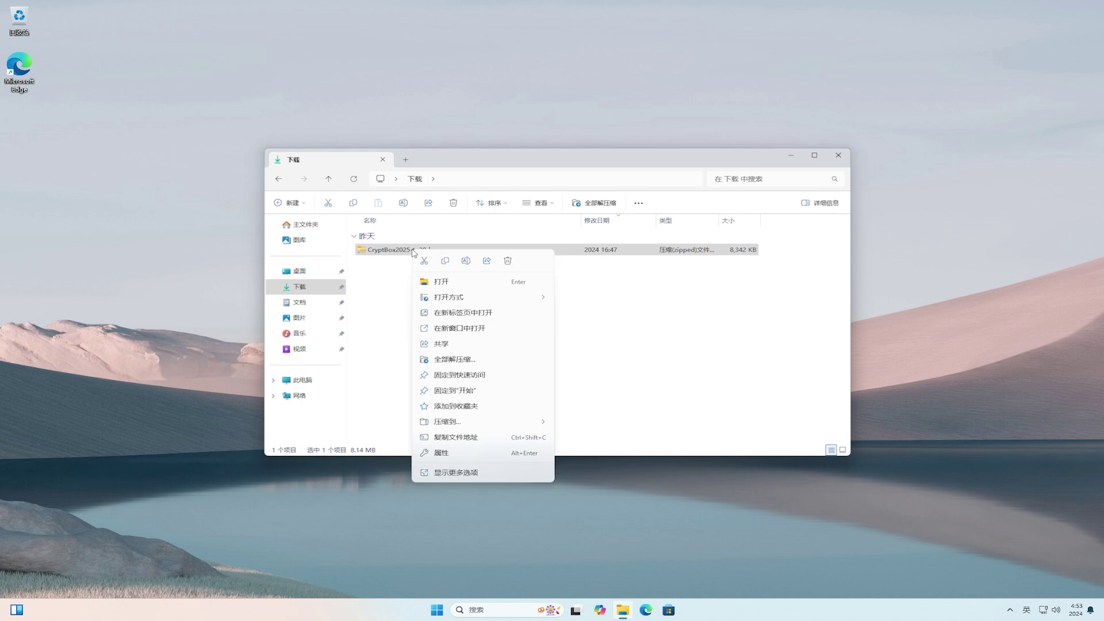
left_click(513, 365)
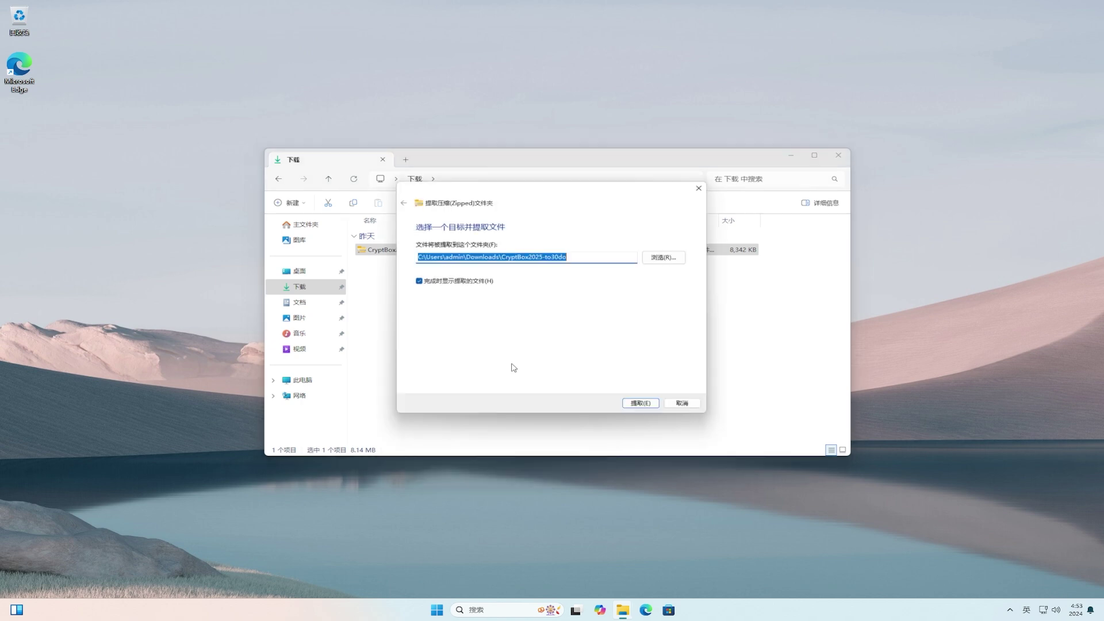
left_click(641, 408)
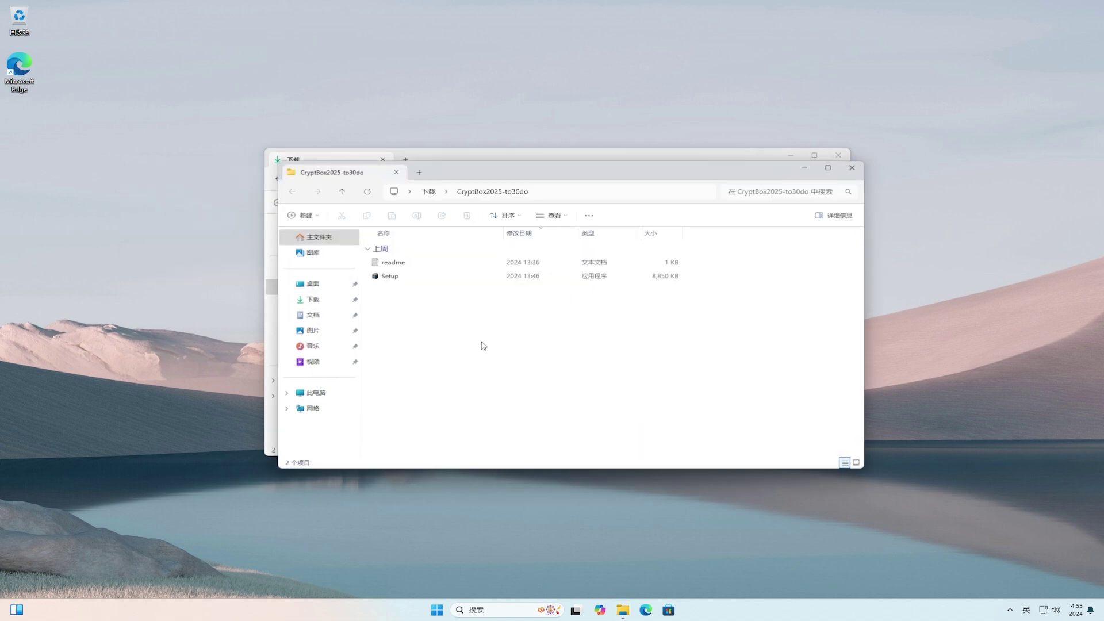
Install CryptBox 2025 in English with default folders and a desktop shortcut.
left_click(391, 277)
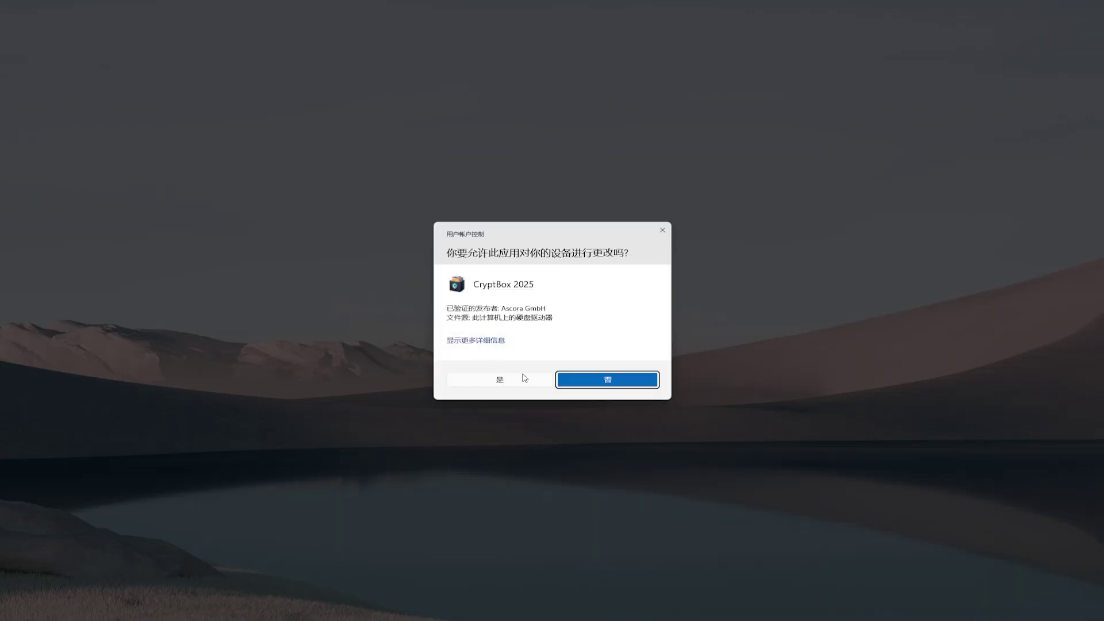
left_click(521, 376)
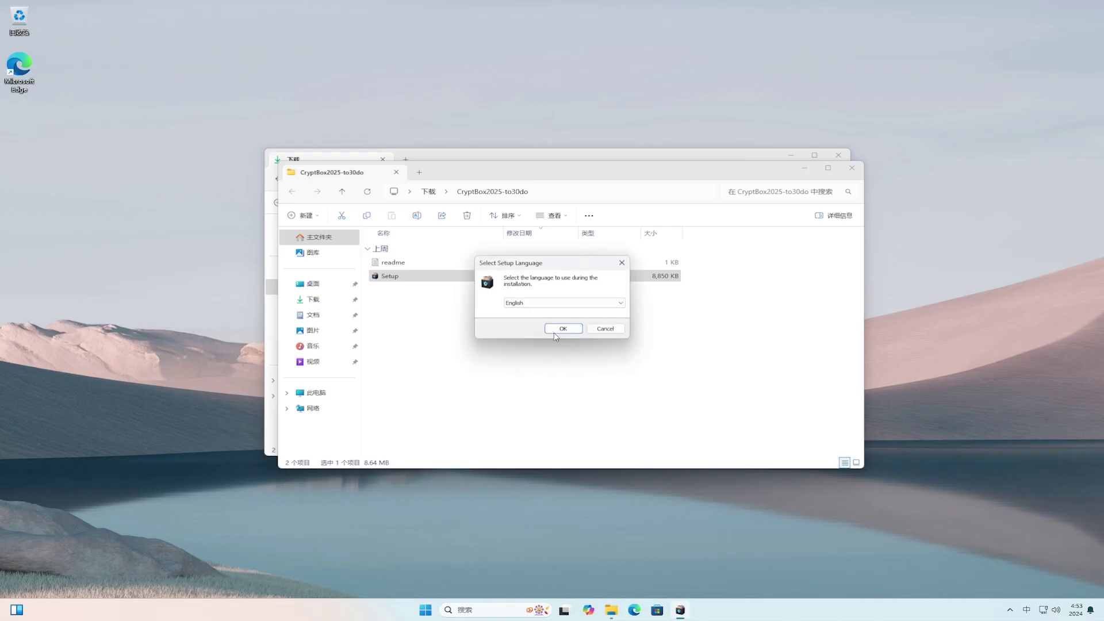
left_click(563, 328)
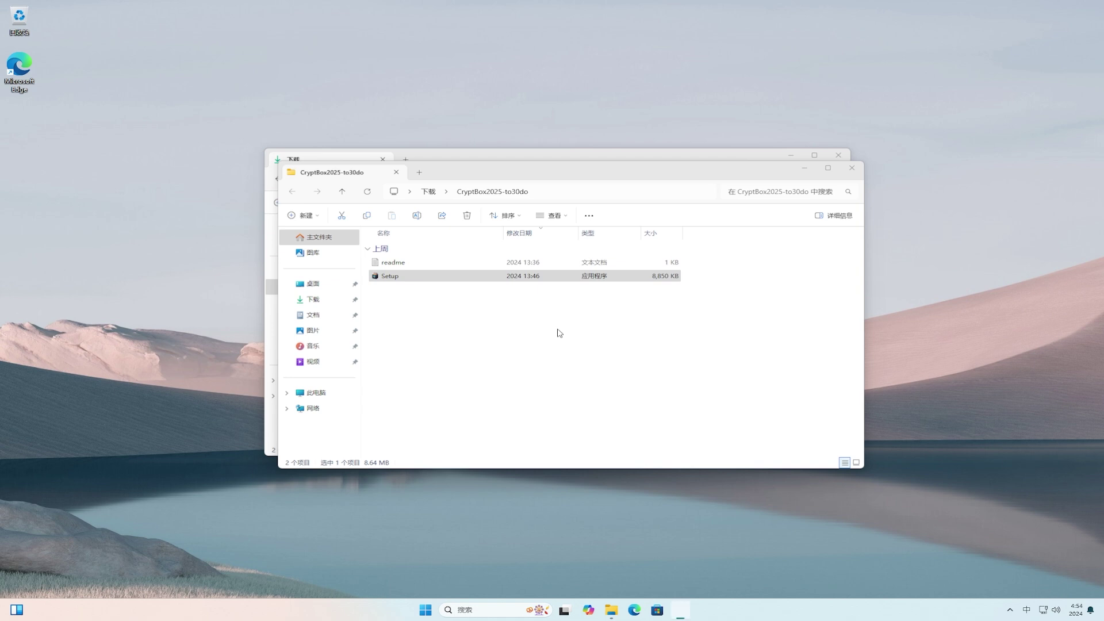
left_click(613, 382)
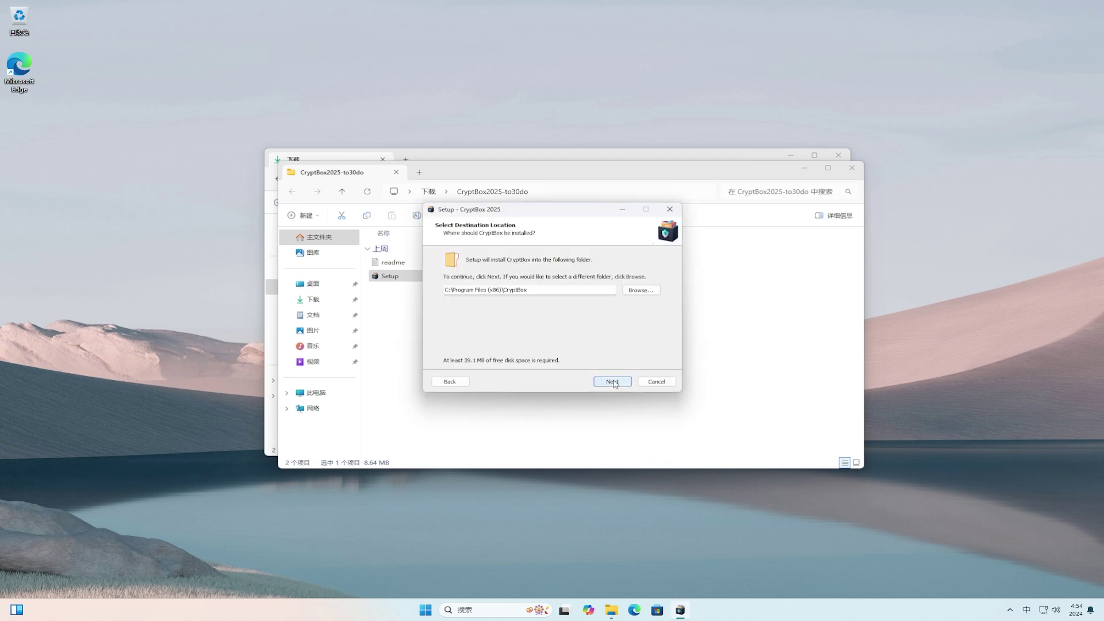
left_click(613, 382)
left_click(613, 382)
left_click(613, 382)
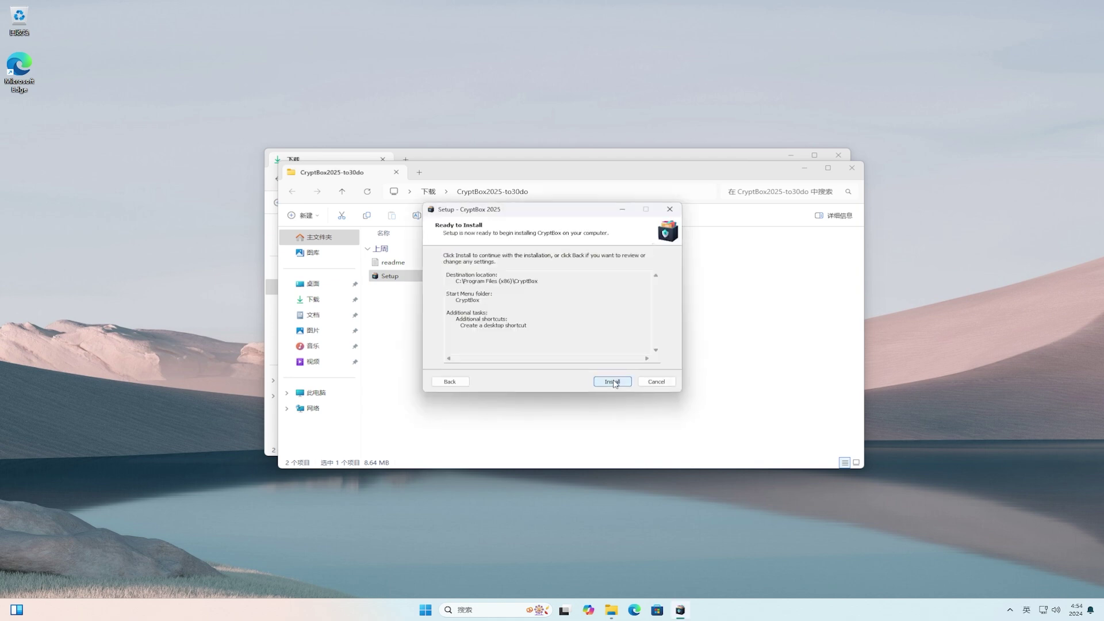
left_click(613, 382)
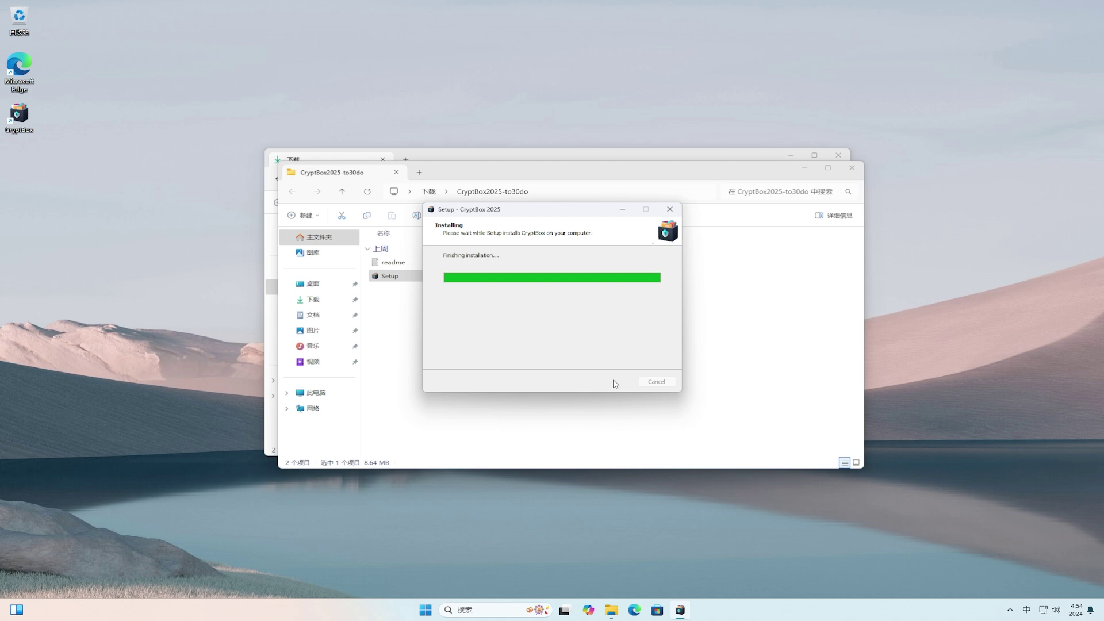
left_click(613, 382)
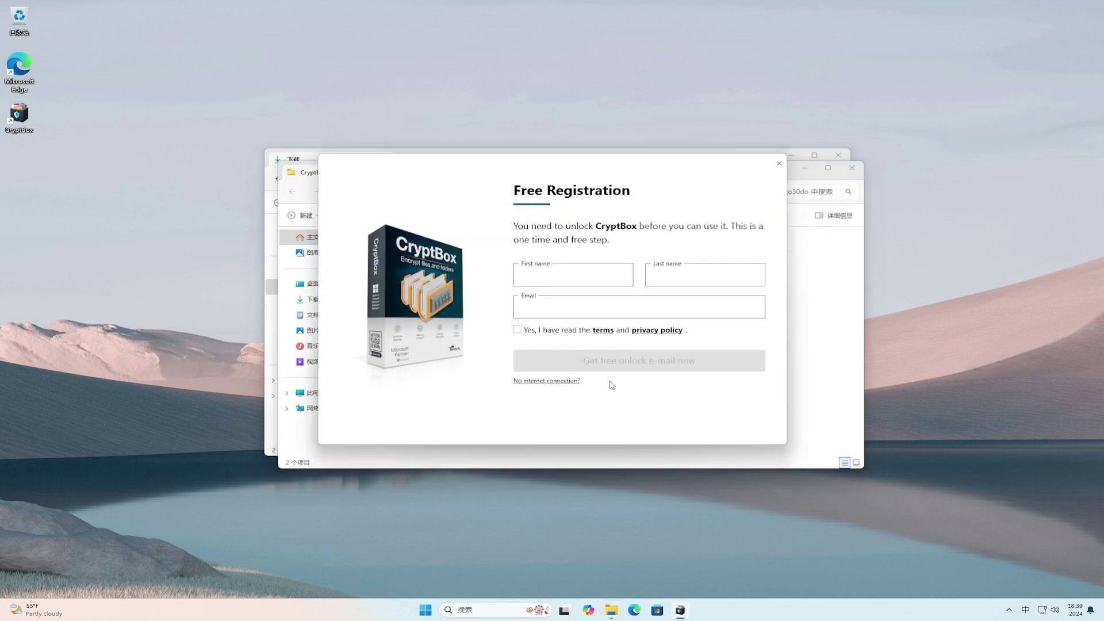
Submit the free registration with a first name and e-mail, then close both Explorer windows.
left_click(601, 276)
key("shift")
type("BeiBei")
key("Tab")
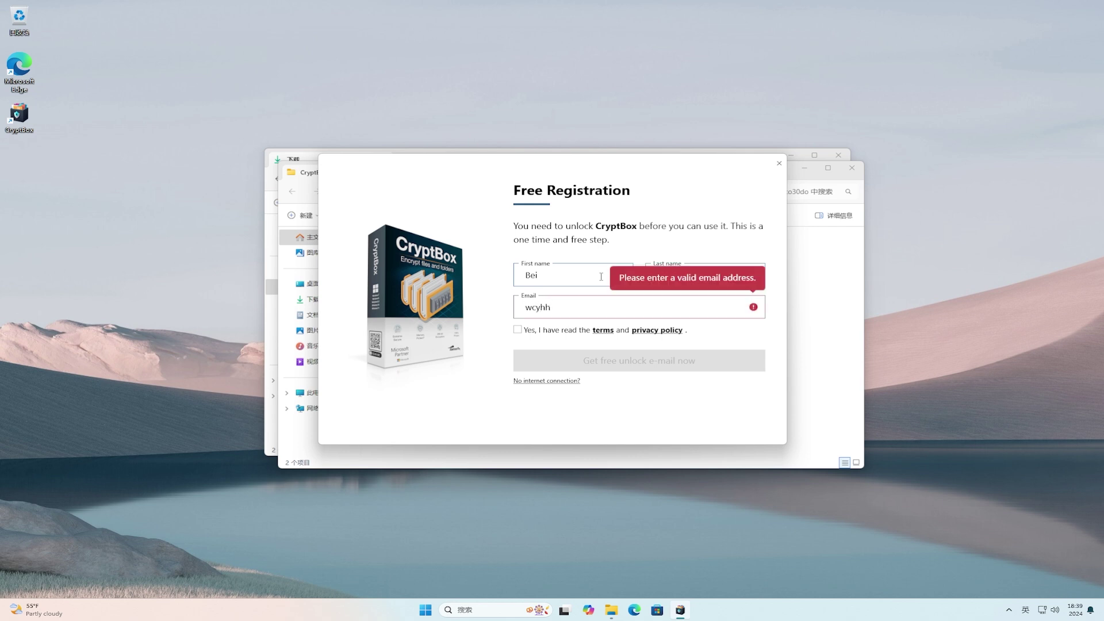
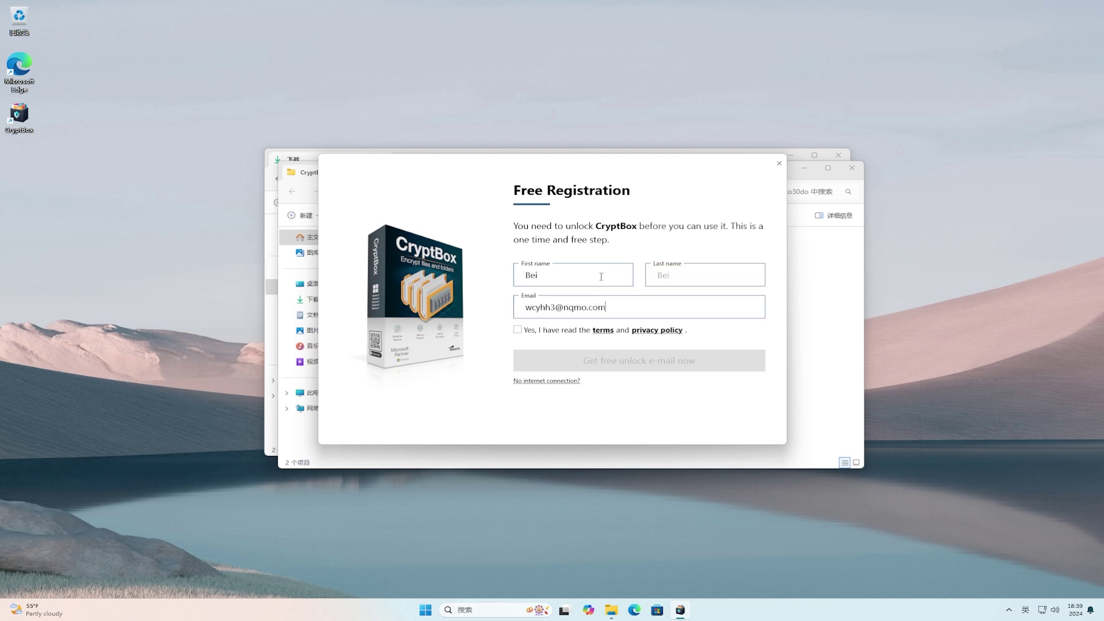
left_click(518, 330)
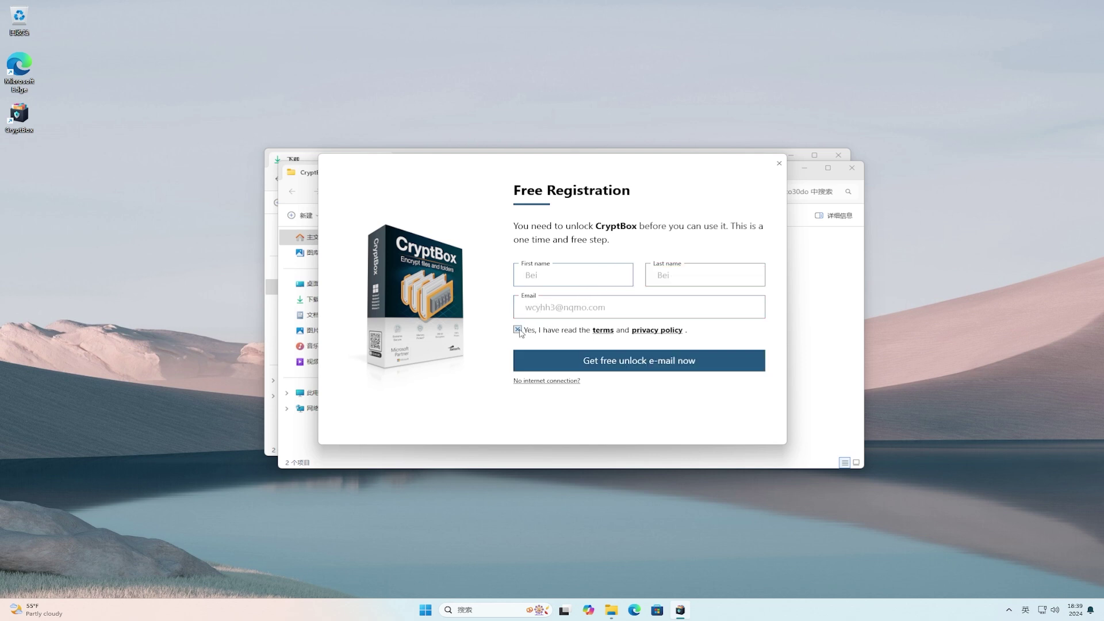
left_click(671, 364)
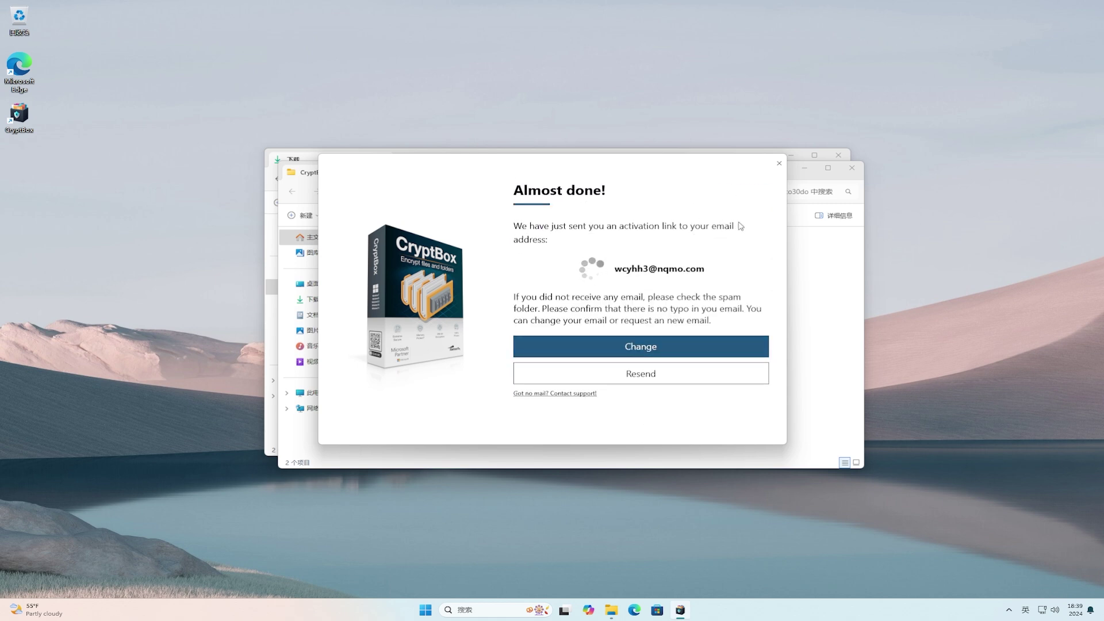
left_click(851, 168)
left_click(840, 157)
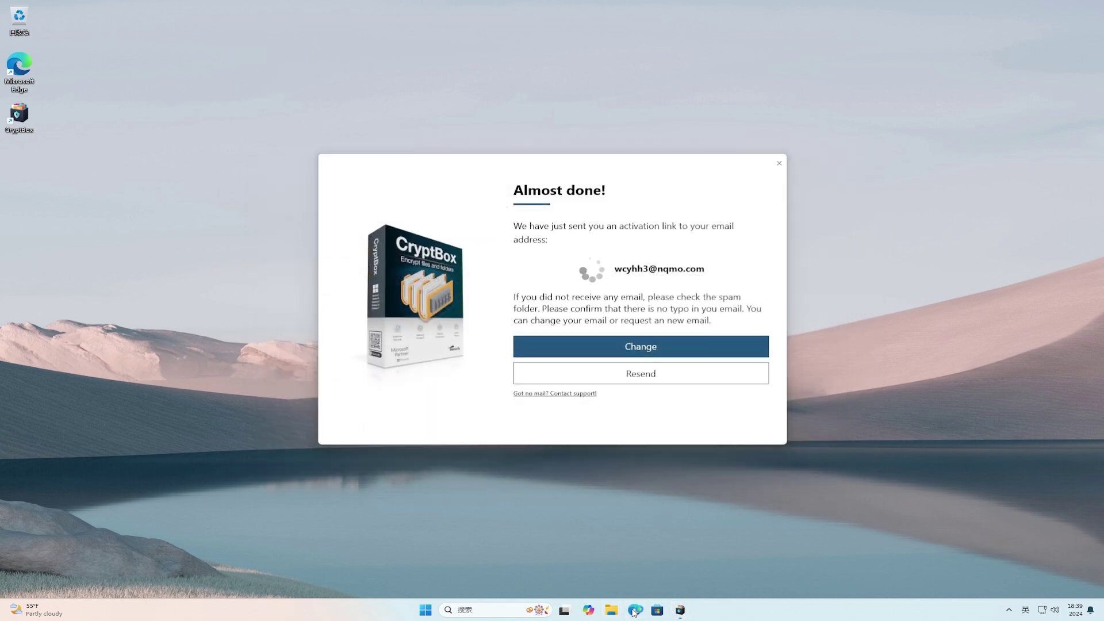
Open the Mail.td inbox in the browser and open the Abelssoft confirmation e-mail.
left_click(634, 611)
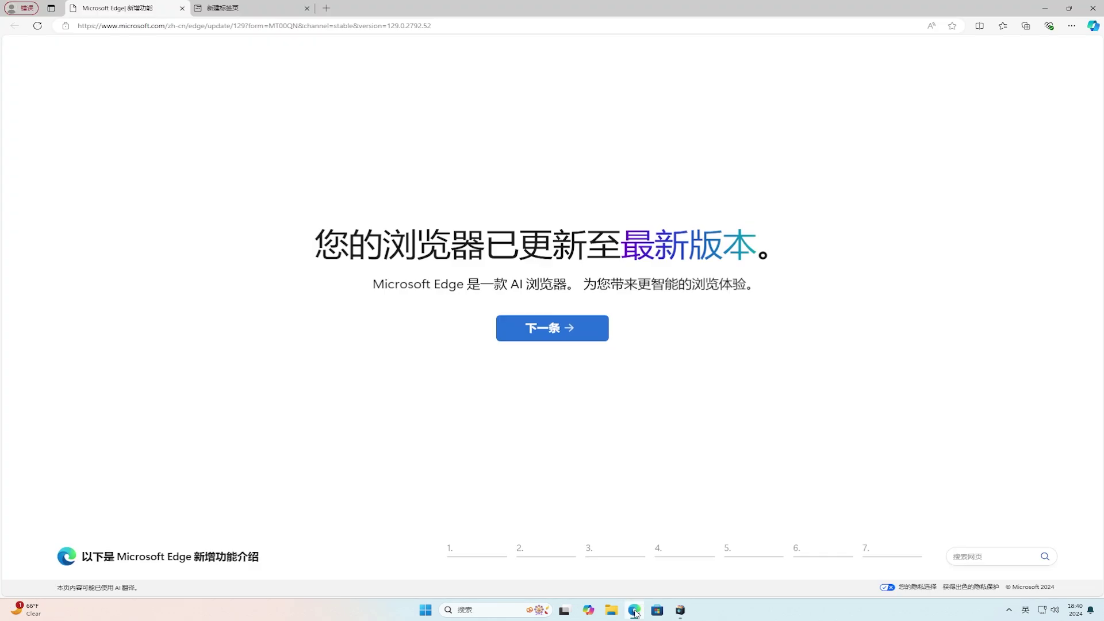
right_click(566, 27)
left_click(651, 168)
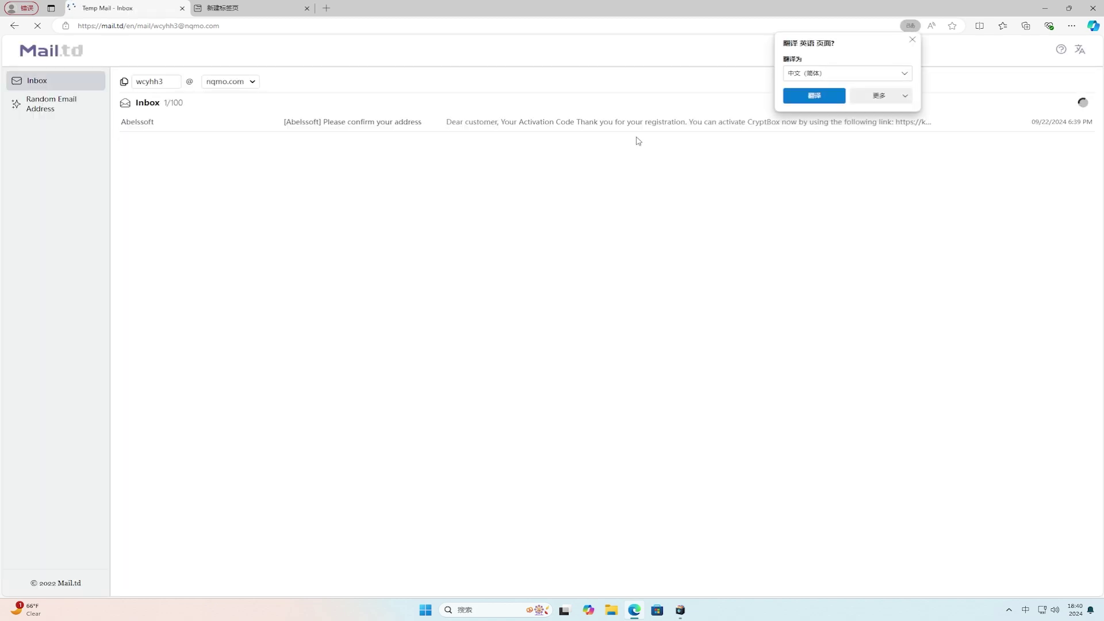
left_click(627, 123)
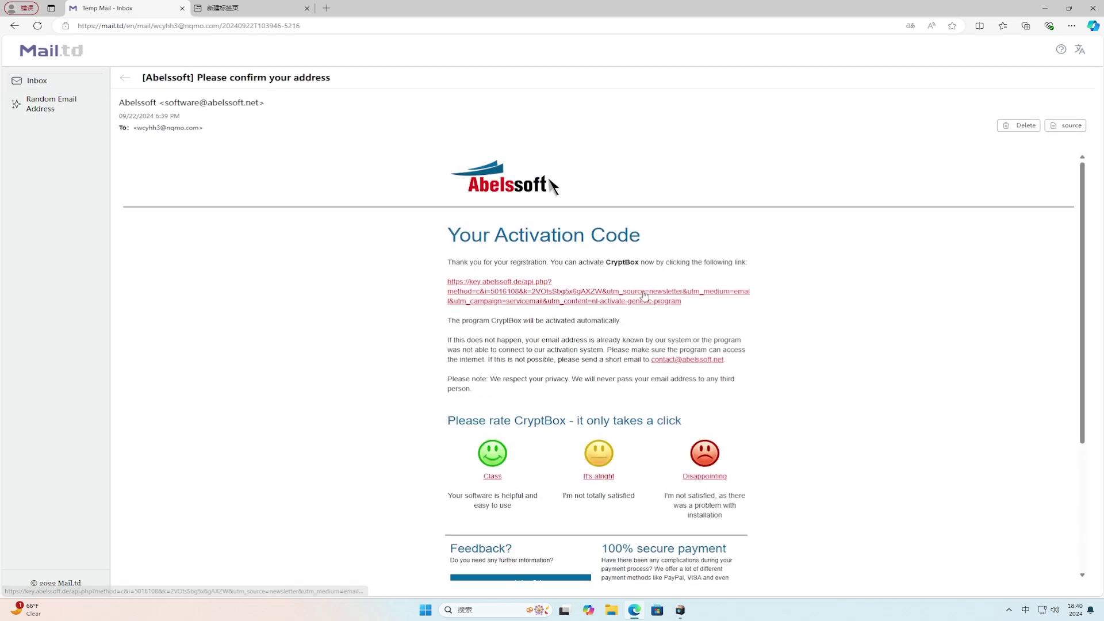
Open the activation link in a new tab, confirm the success message, and minimize the browser.
right_click(644, 294)
left_click(659, 301)
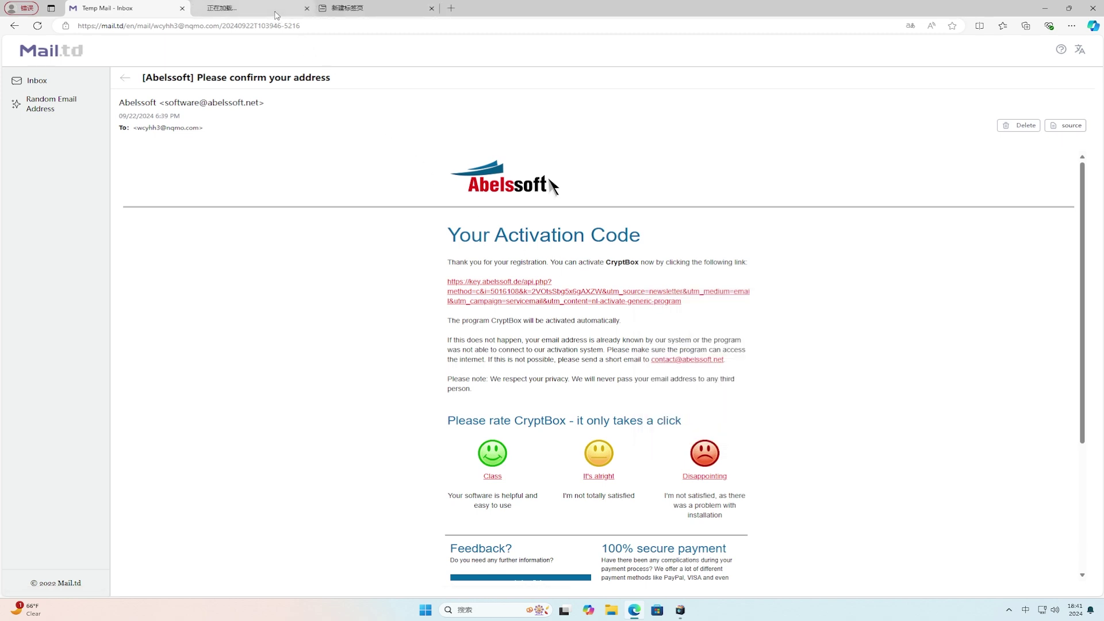
left_click(277, 16)
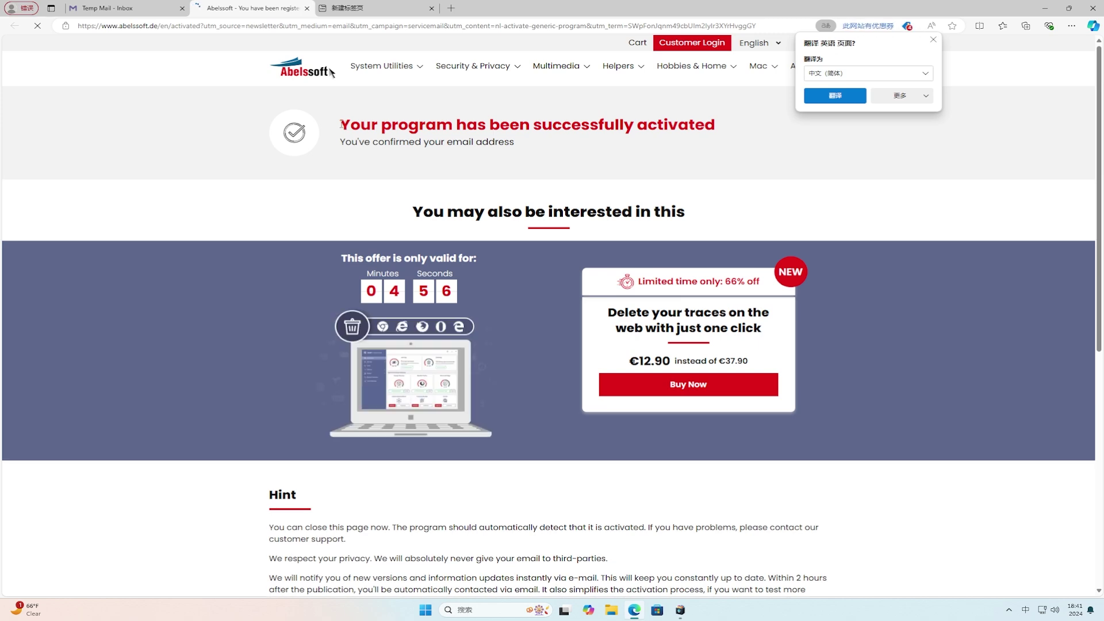
left_click_drag(342, 124, 722, 131)
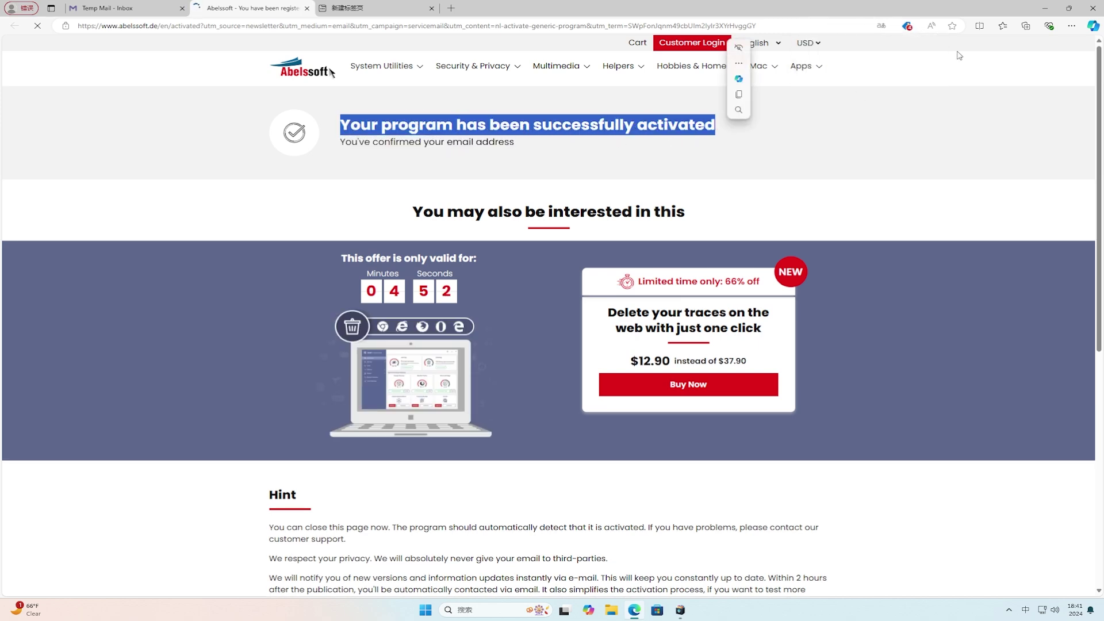
left_click(1045, 8)
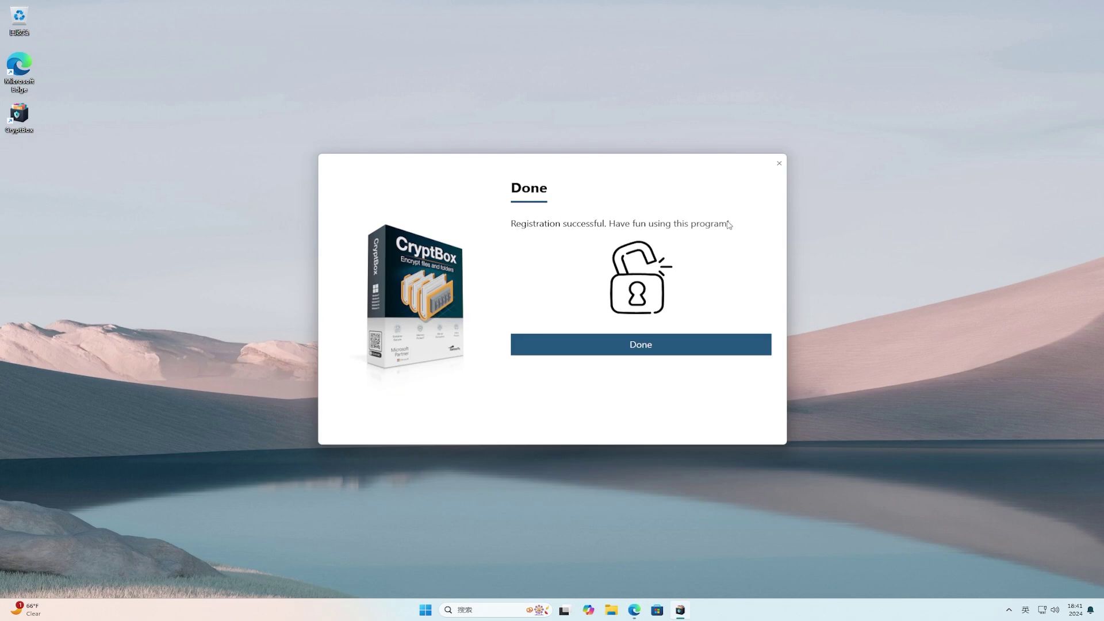
Dismiss the registration message and begin a new safe named 'xxx' on drive letter E.
left_click(682, 347)
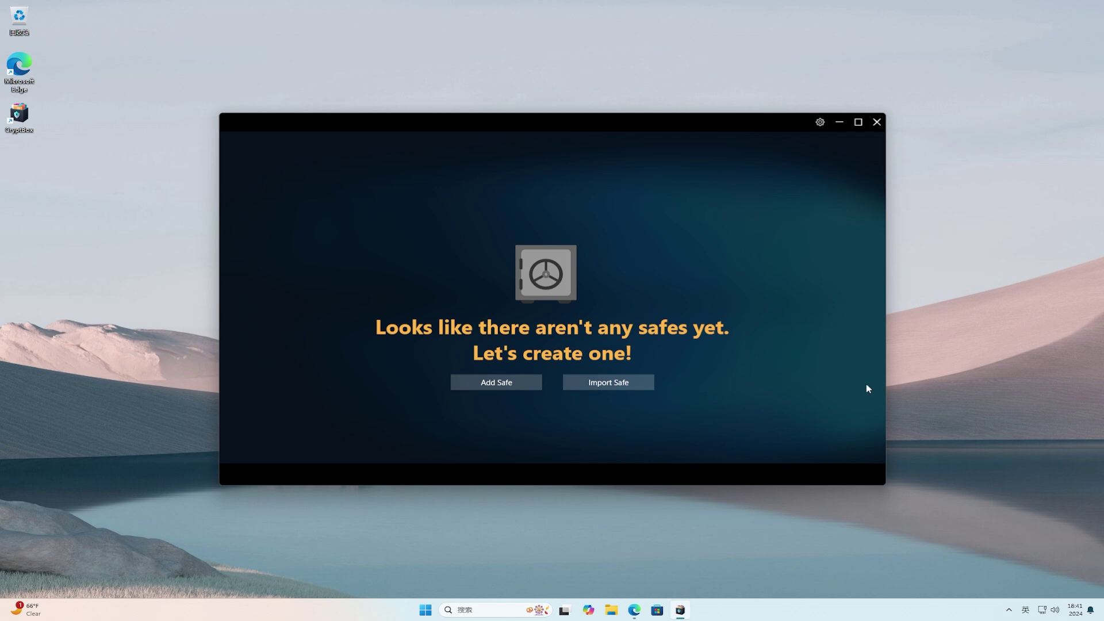
left_click(523, 384)
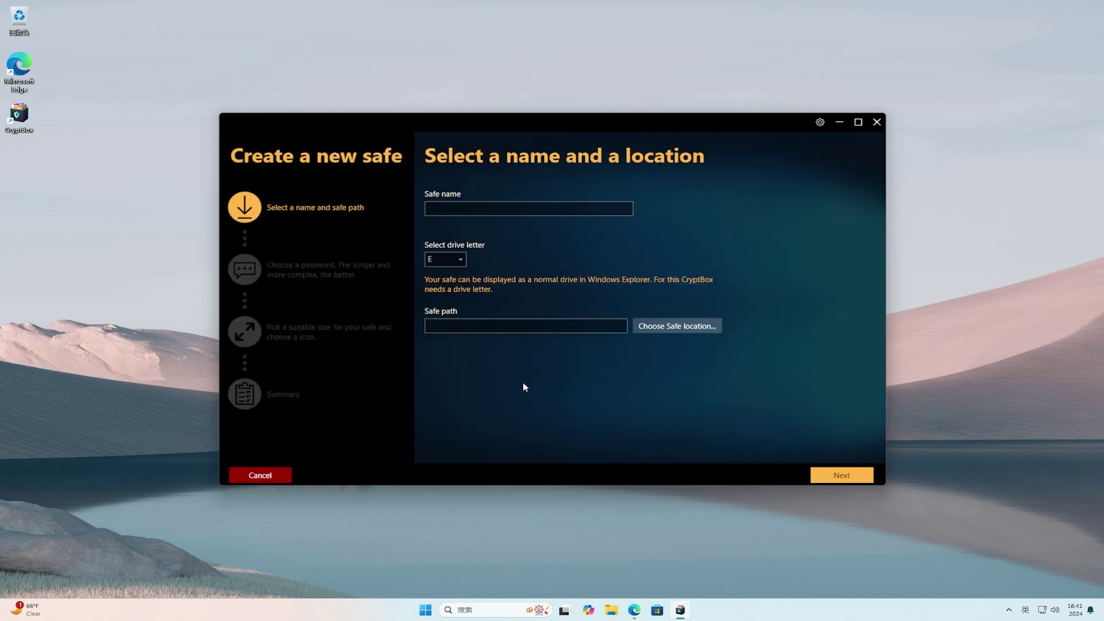
left_click(564, 209)
type("xxx")
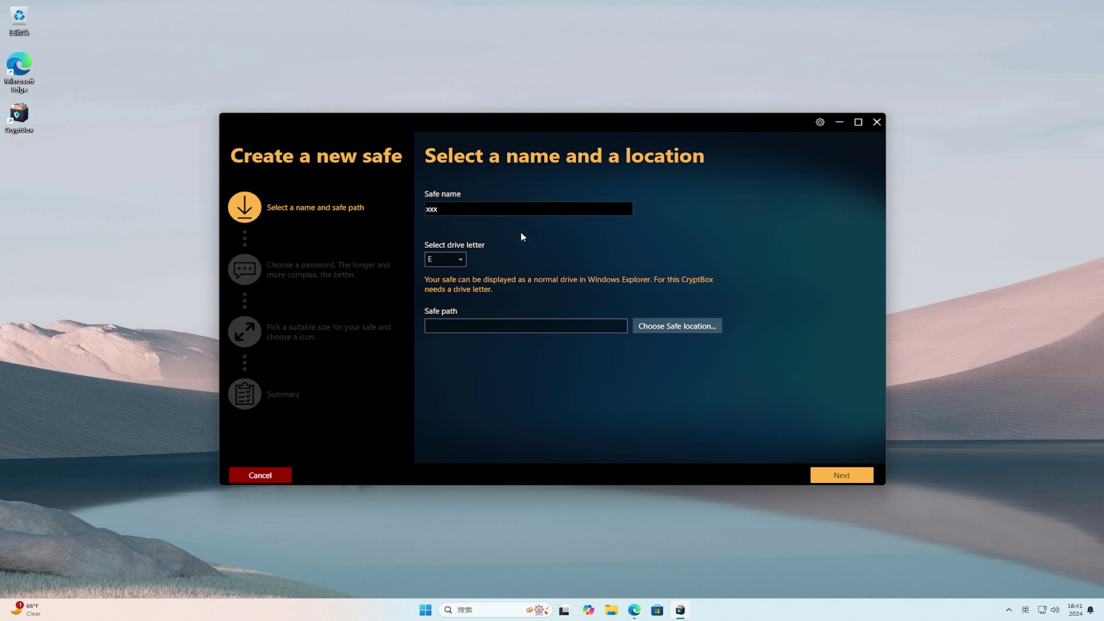
left_click(464, 260)
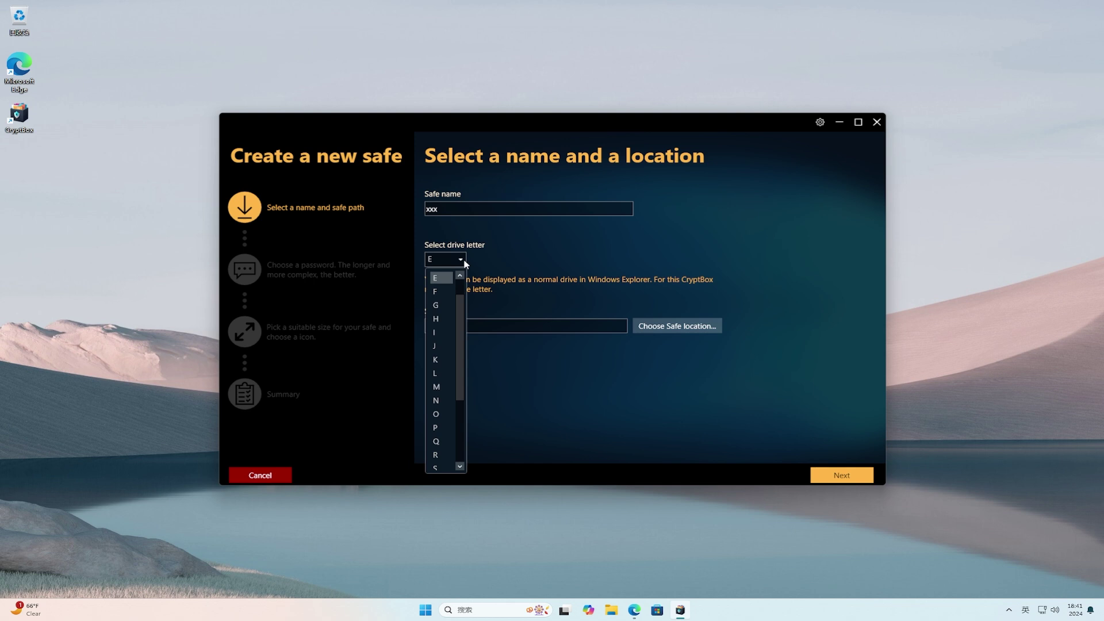
left_click(466, 262)
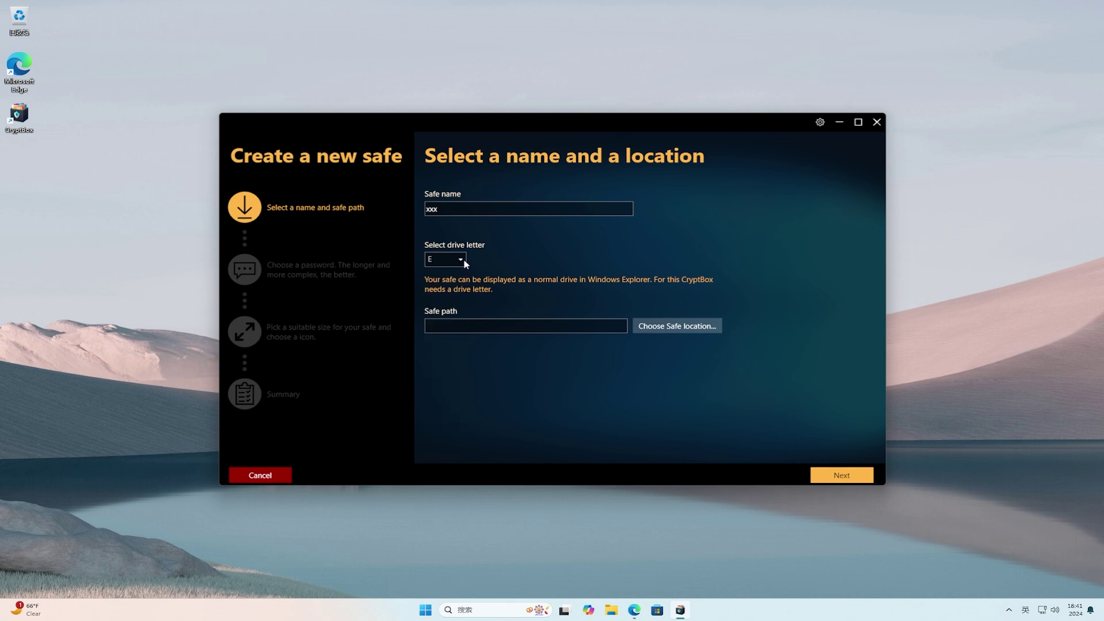
left_click(691, 333)
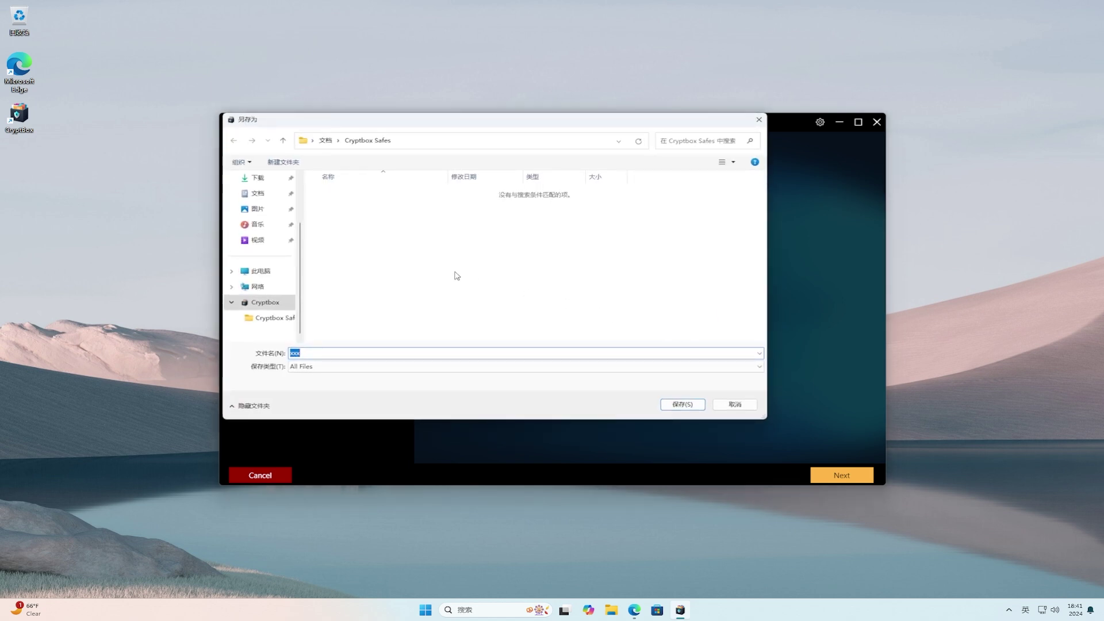
Save the safe file as xxx.safe in the Documents folder.
scroll(287, 216, "up", 2)
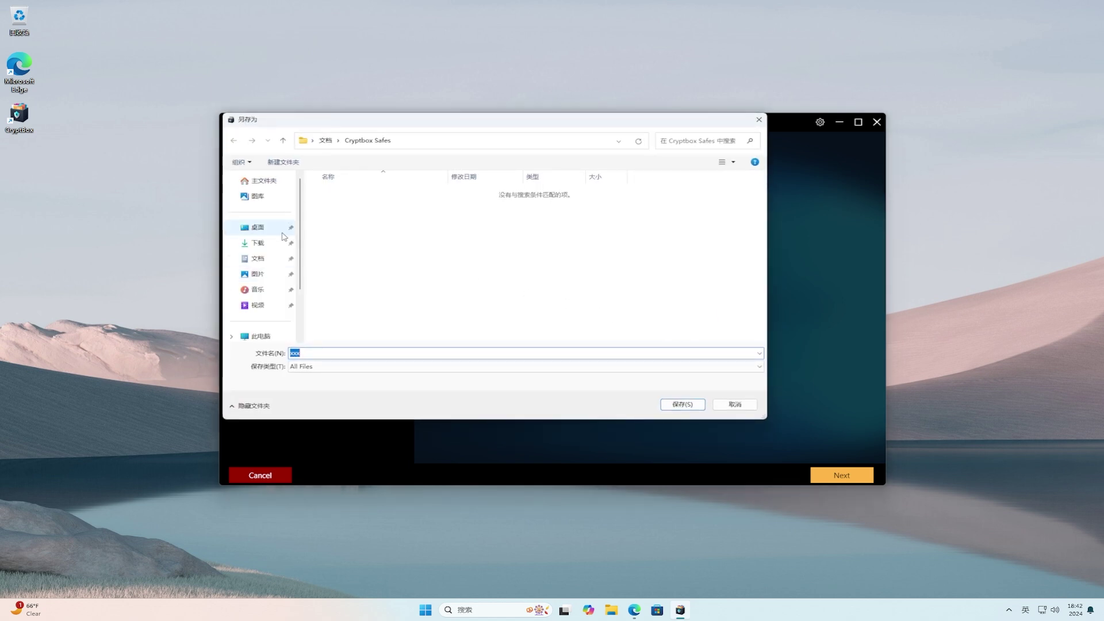
left_click(271, 266)
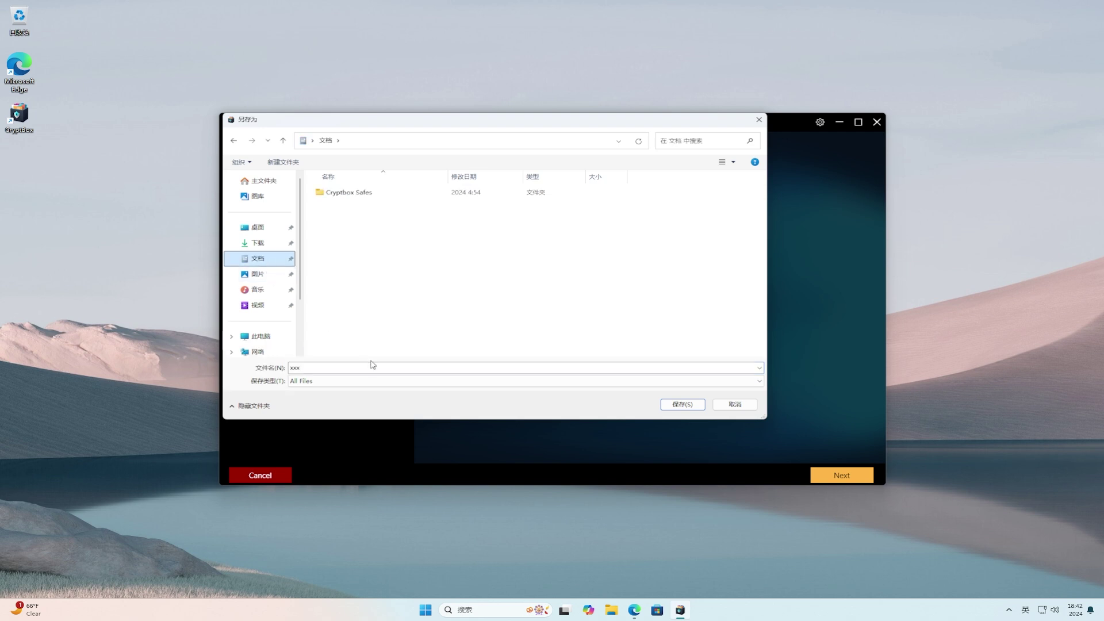
left_click(378, 365)
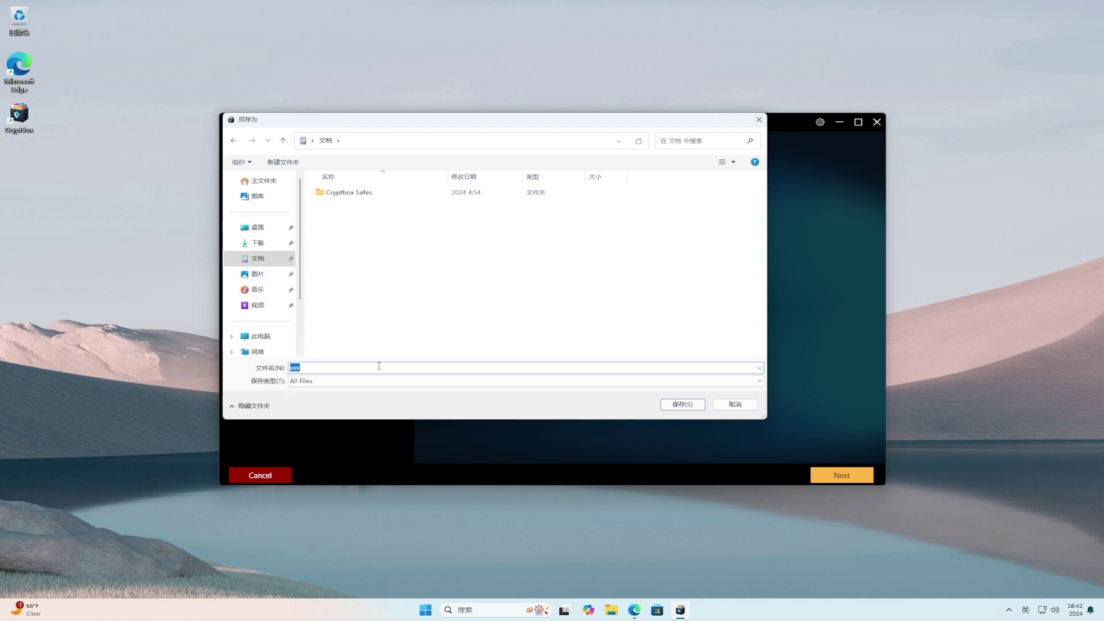
left_click(684, 404)
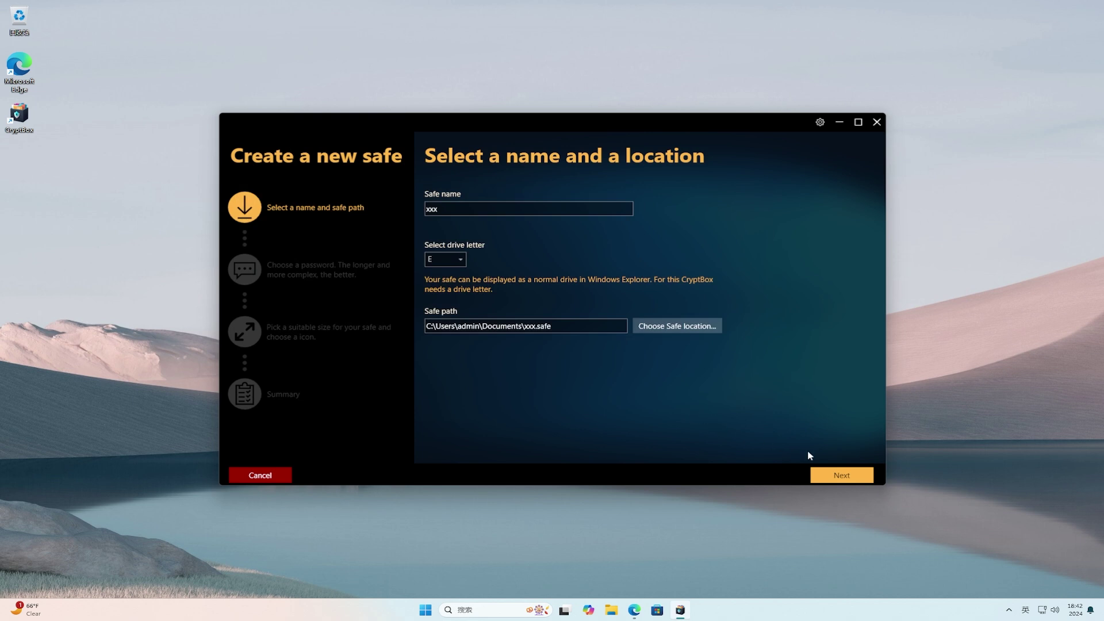
Enter the safe's password and confirm it in the Re-type password field.
left_click(856, 478)
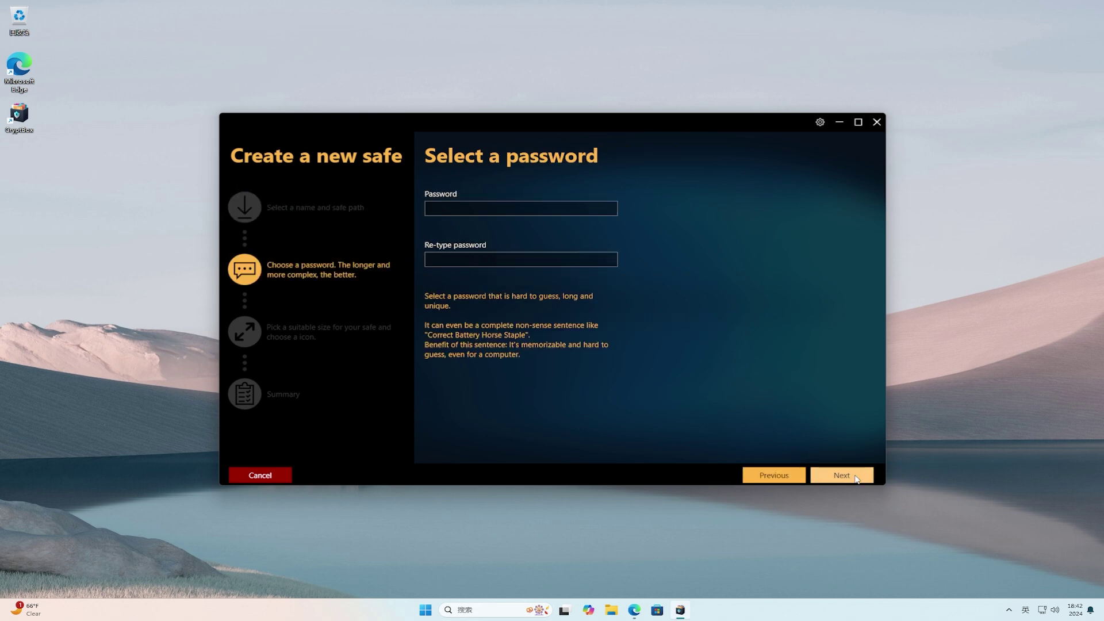
left_click(599, 207)
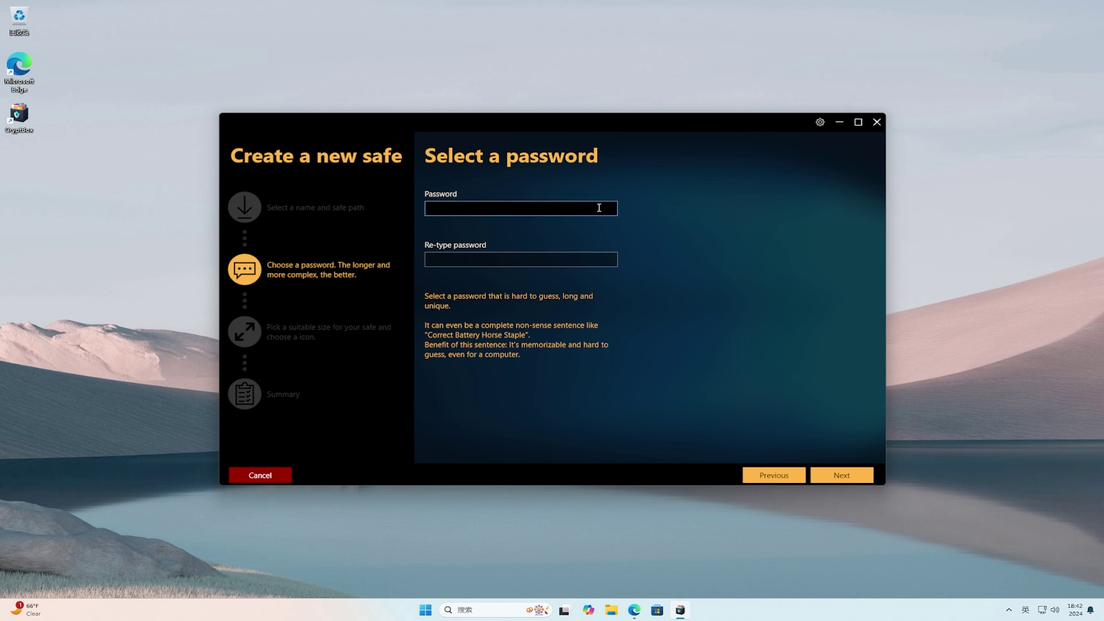
type("•••••••••••••••••••")
left_click(596, 259)
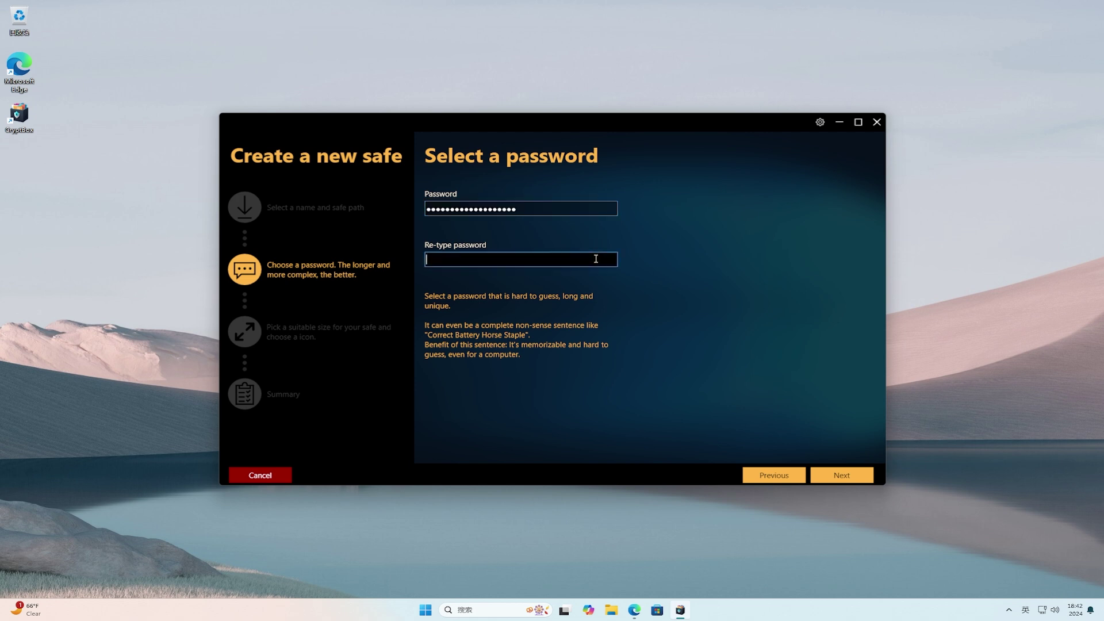
type("••••••••••••••••••")
Keep the safe size at 2 GB with dynamic file size left off.
left_click(852, 478)
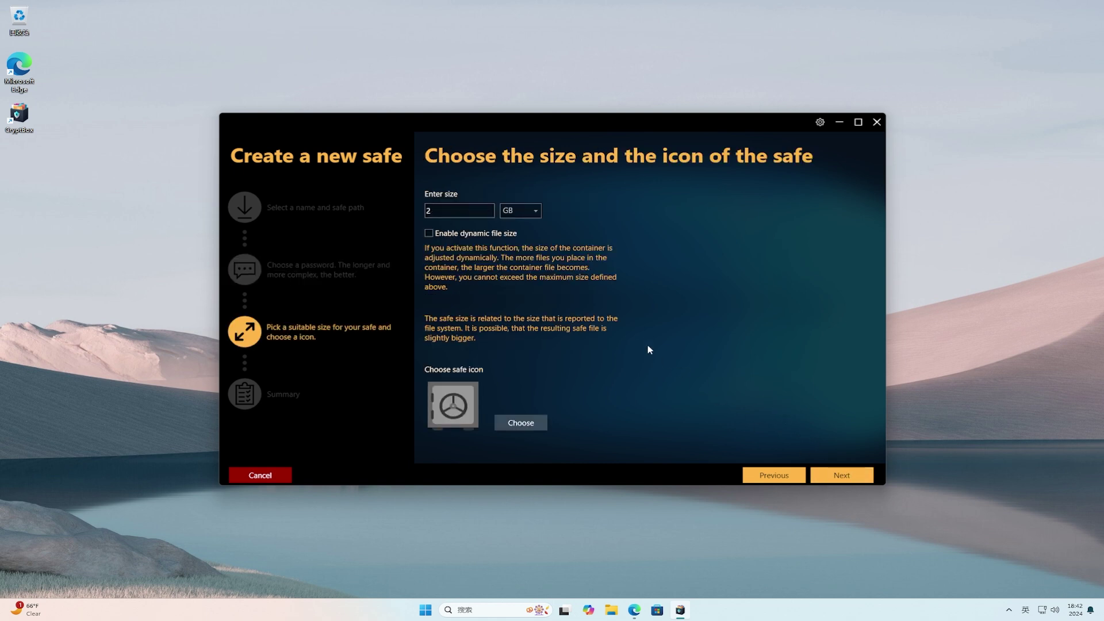
left_click(450, 212)
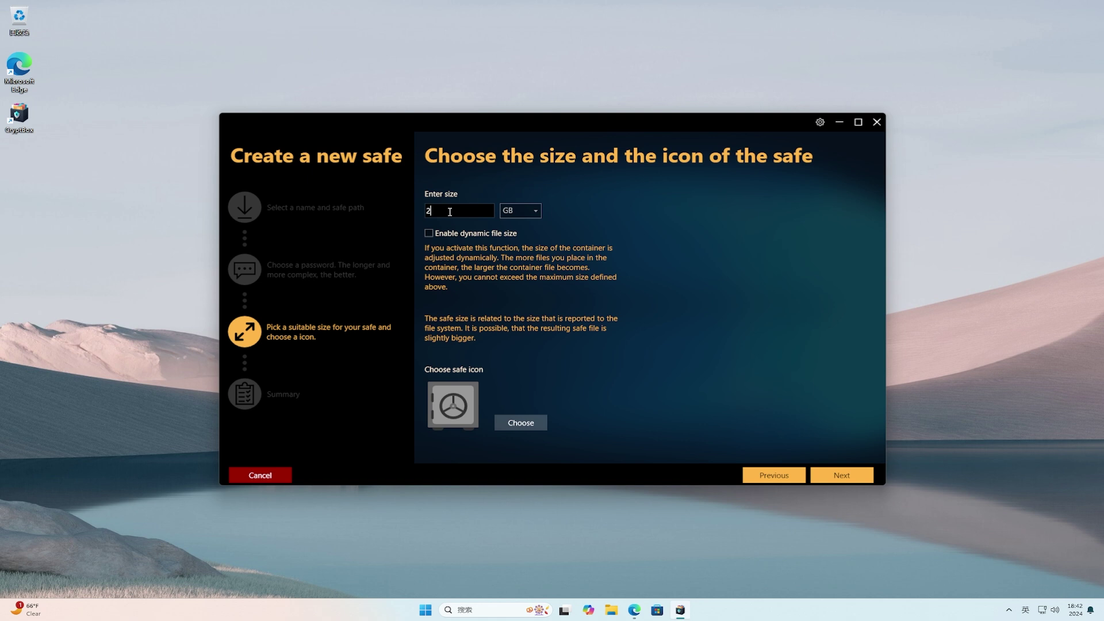
left_click(490, 236)
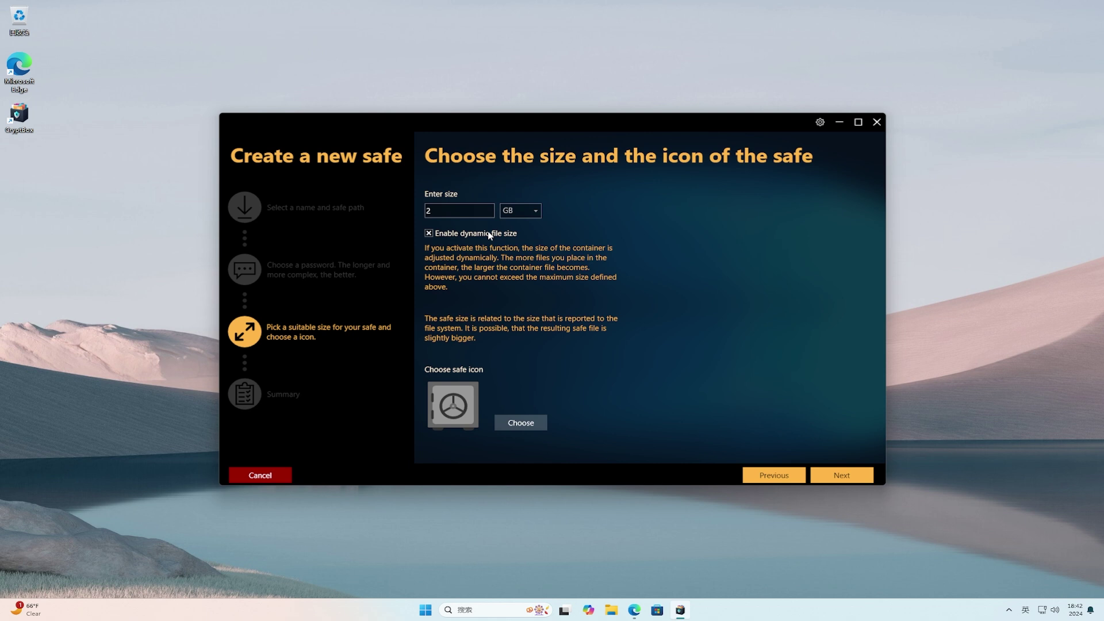
left_click(490, 235)
left_click(520, 423)
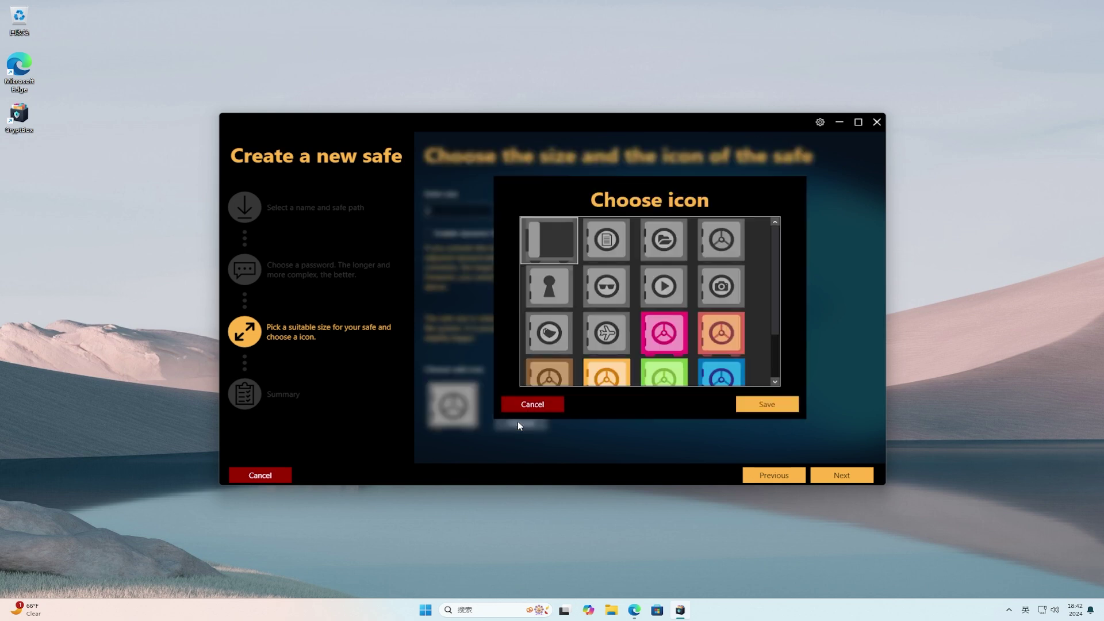
Save the pink safe icon and continue to the Summary page.
left_click(670, 333)
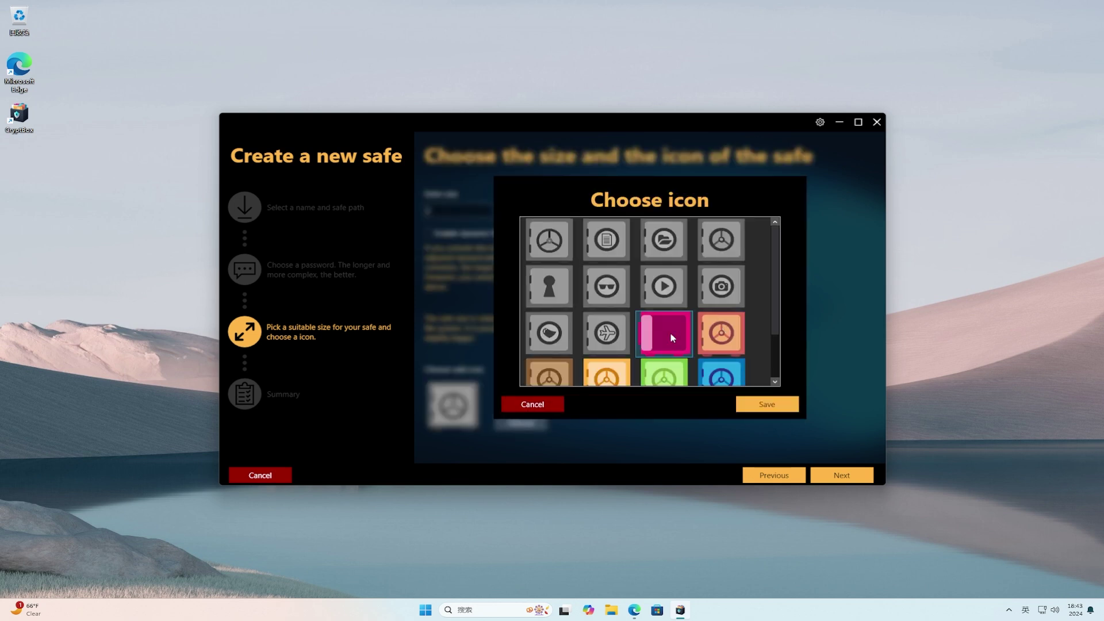
left_click(769, 405)
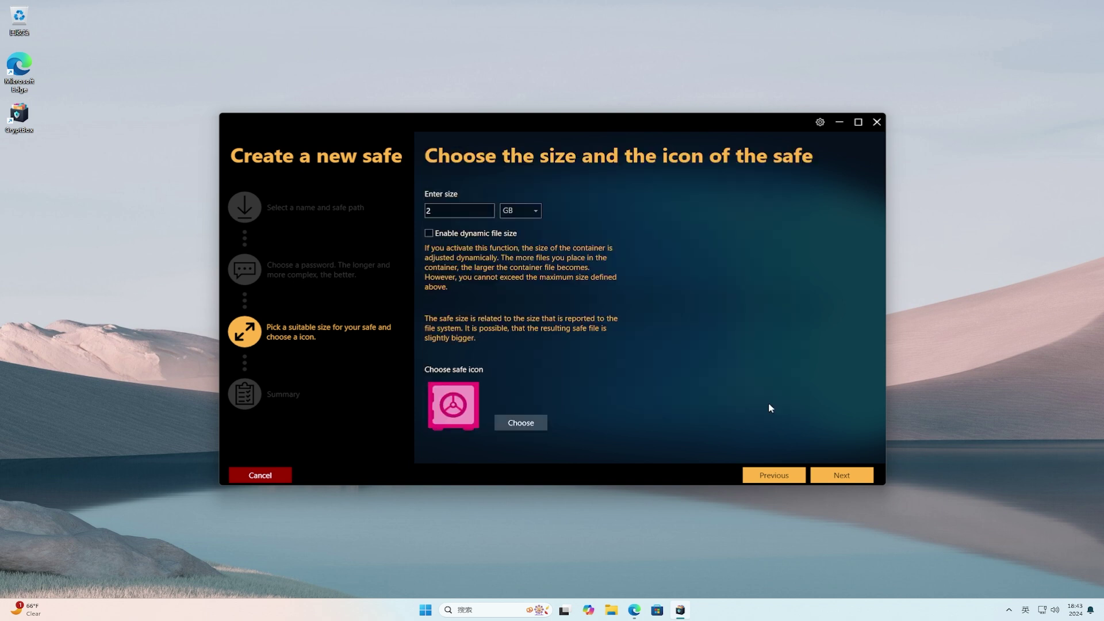
left_click(855, 476)
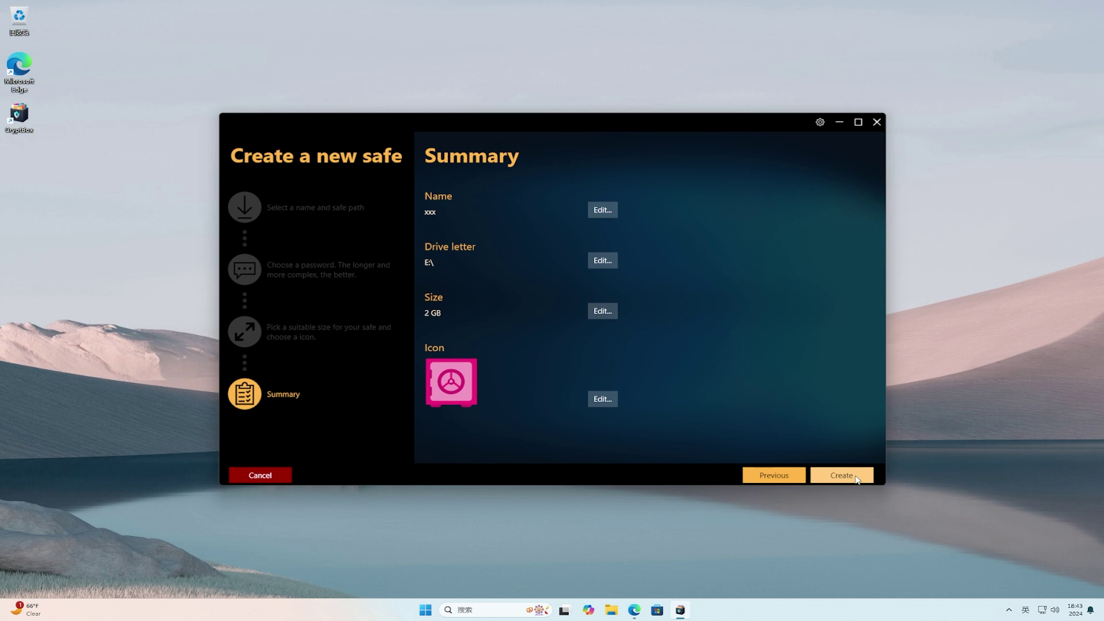
Create the 2 GB safe xxx on drive E: from the Summary.
left_click(841, 476)
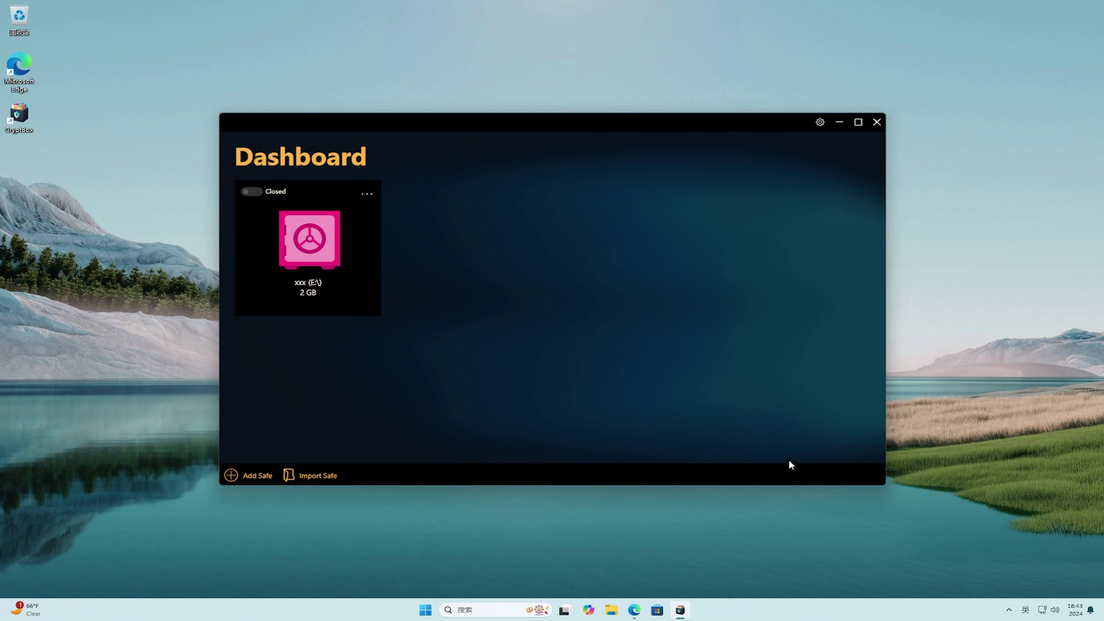
Dismiss the safe card's options and flip the xxx safe's Closed toggle.
left_click(367, 194)
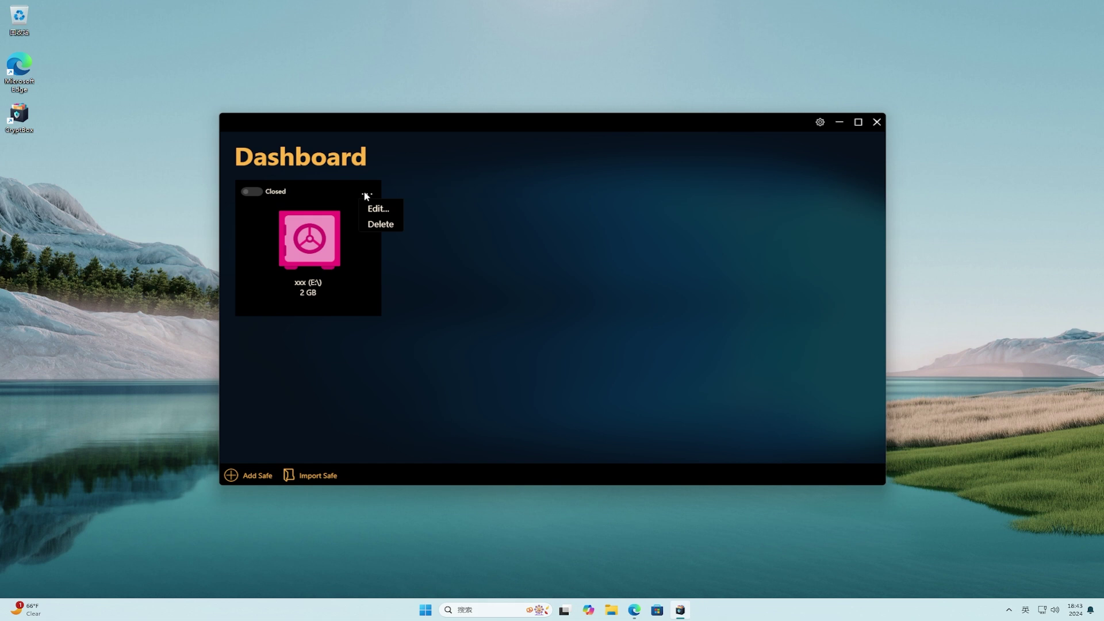
left_click(366, 196)
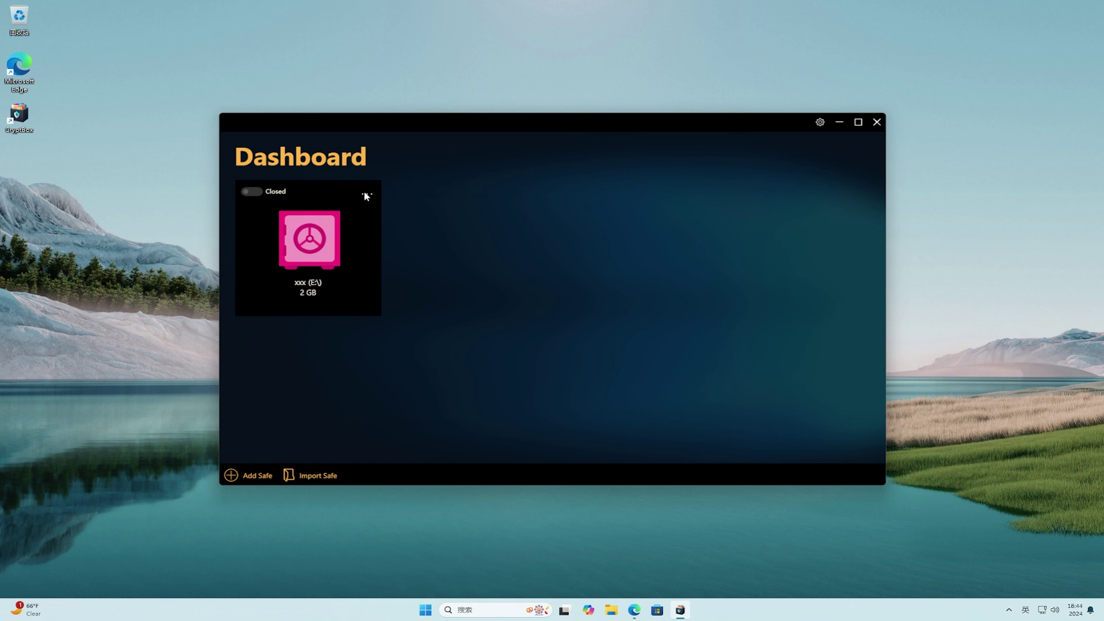
left_click(252, 191)
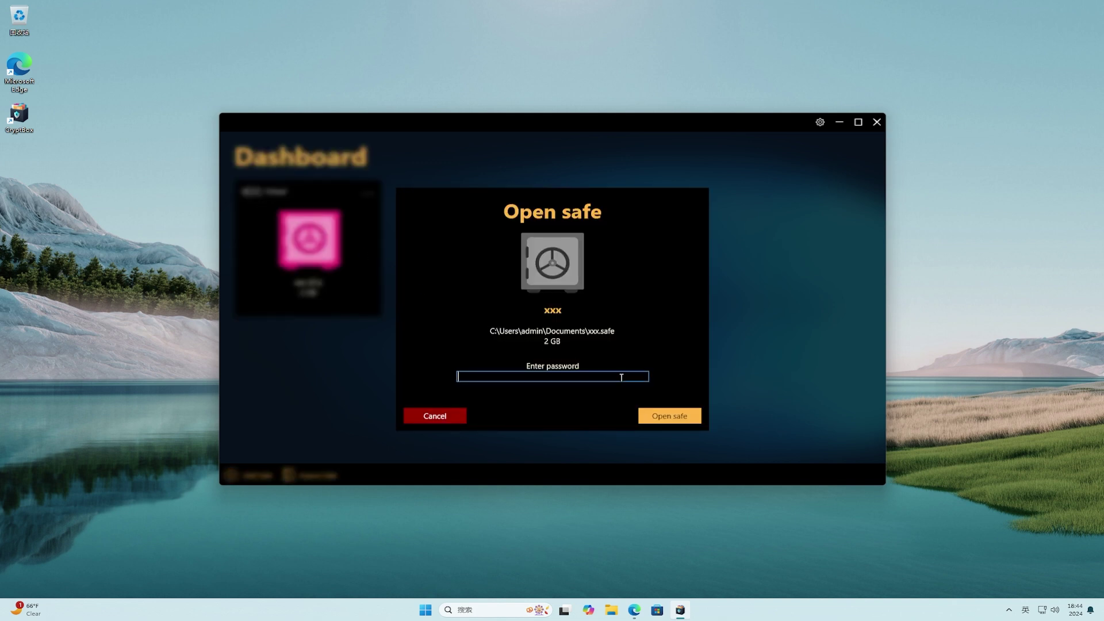
left_click(611, 611)
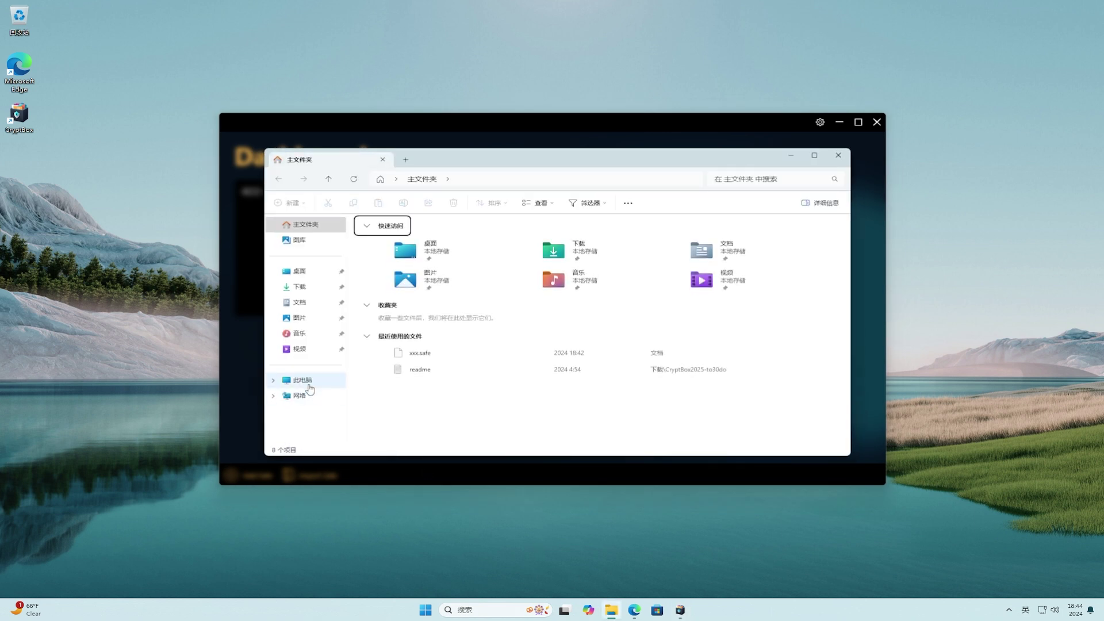
left_click(303, 381)
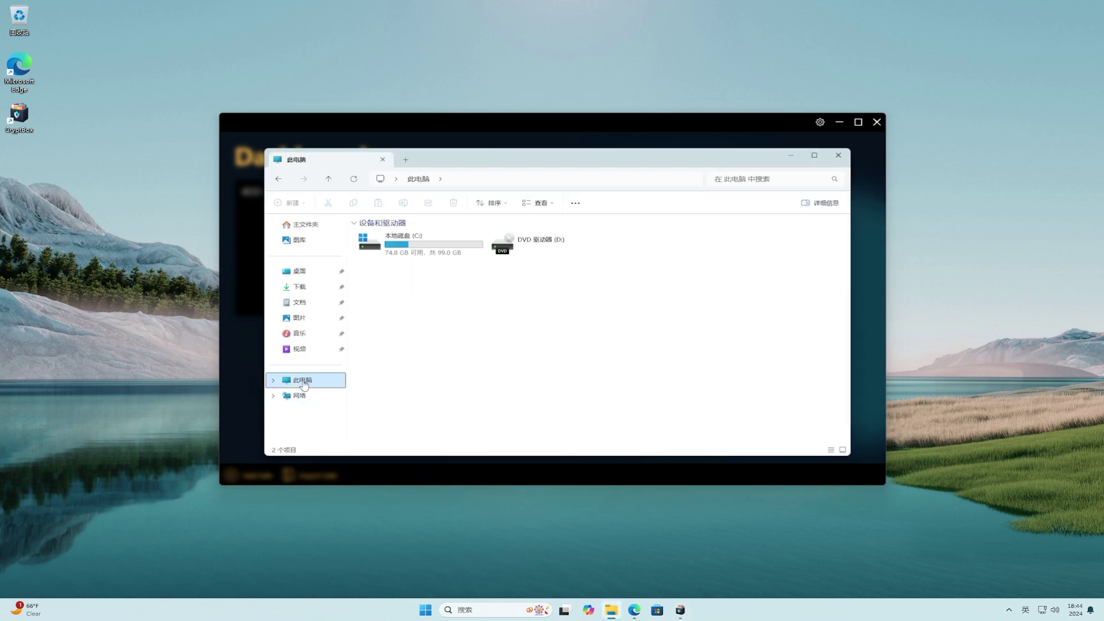
left_click(403, 257)
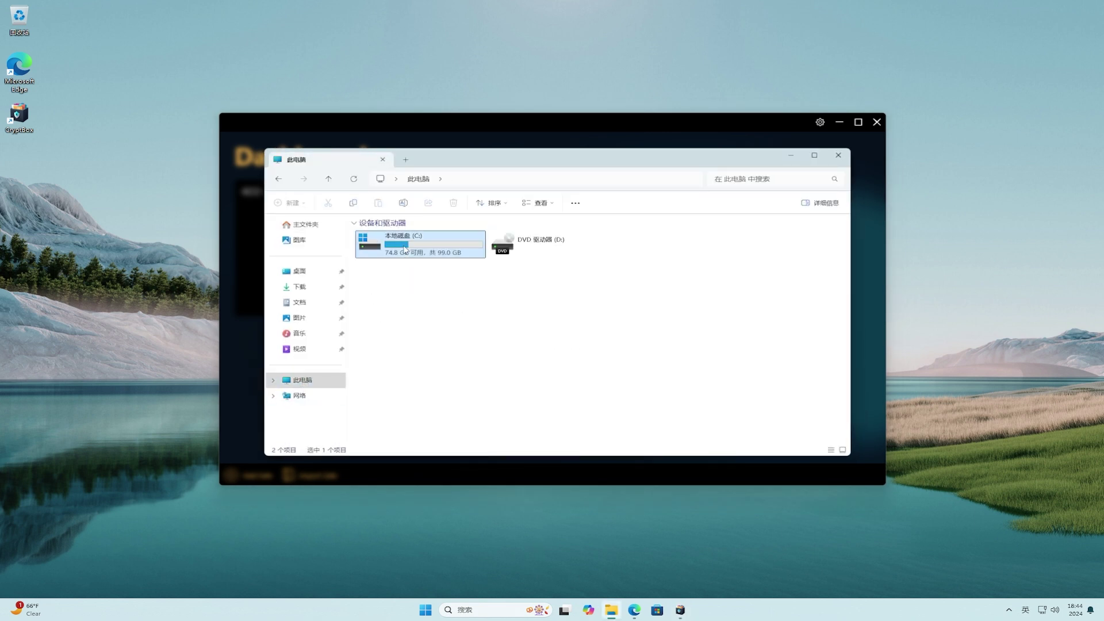
left_click(527, 246)
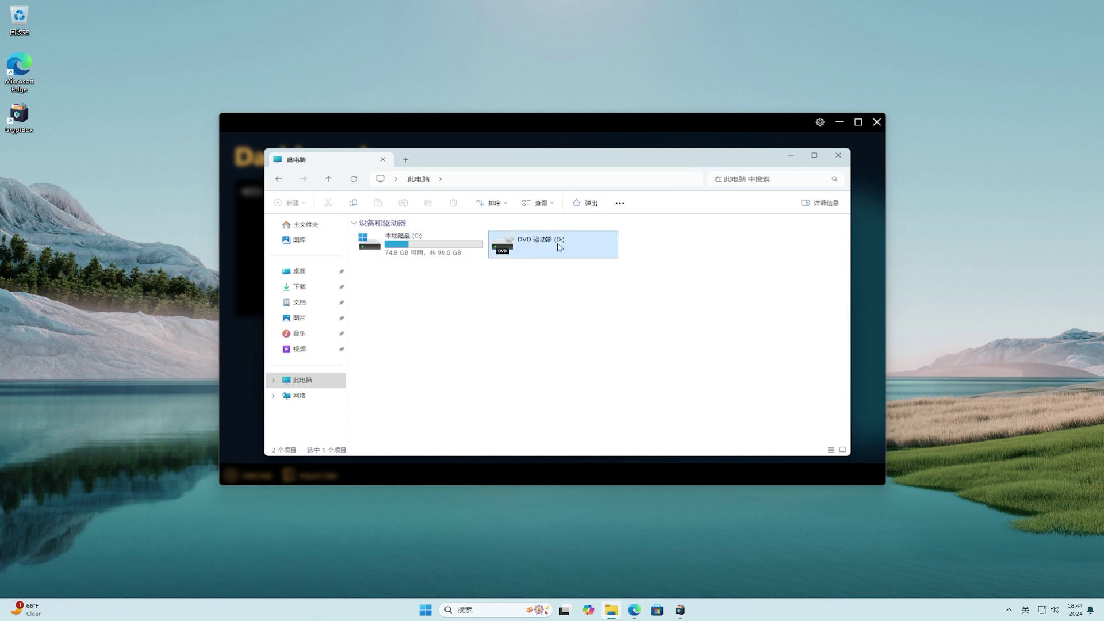
left_click(840, 156)
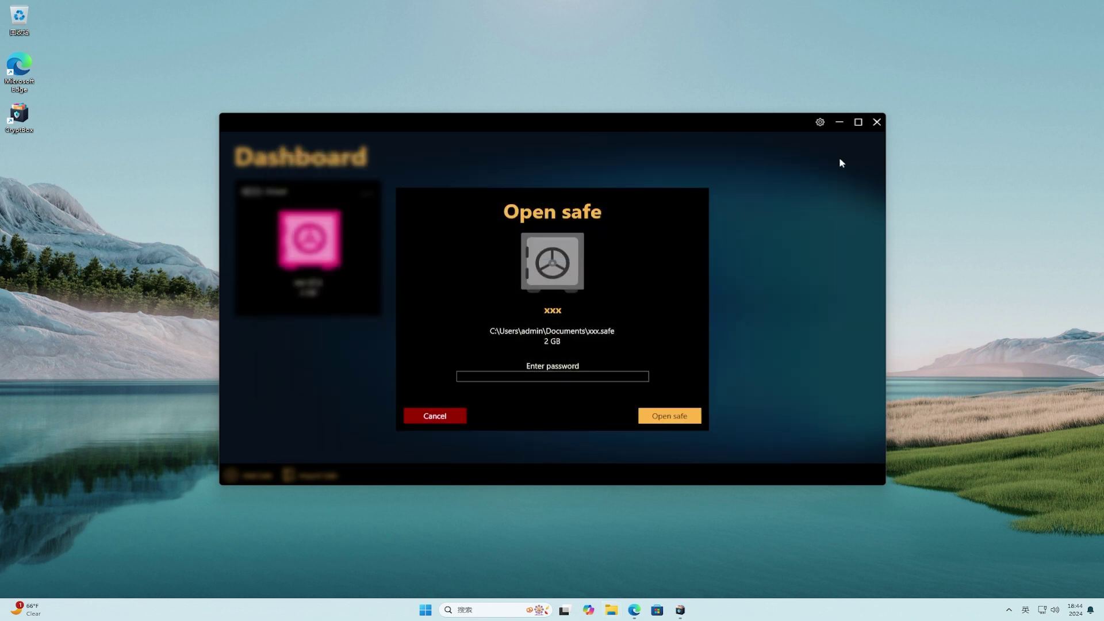
right_click(429, 610)
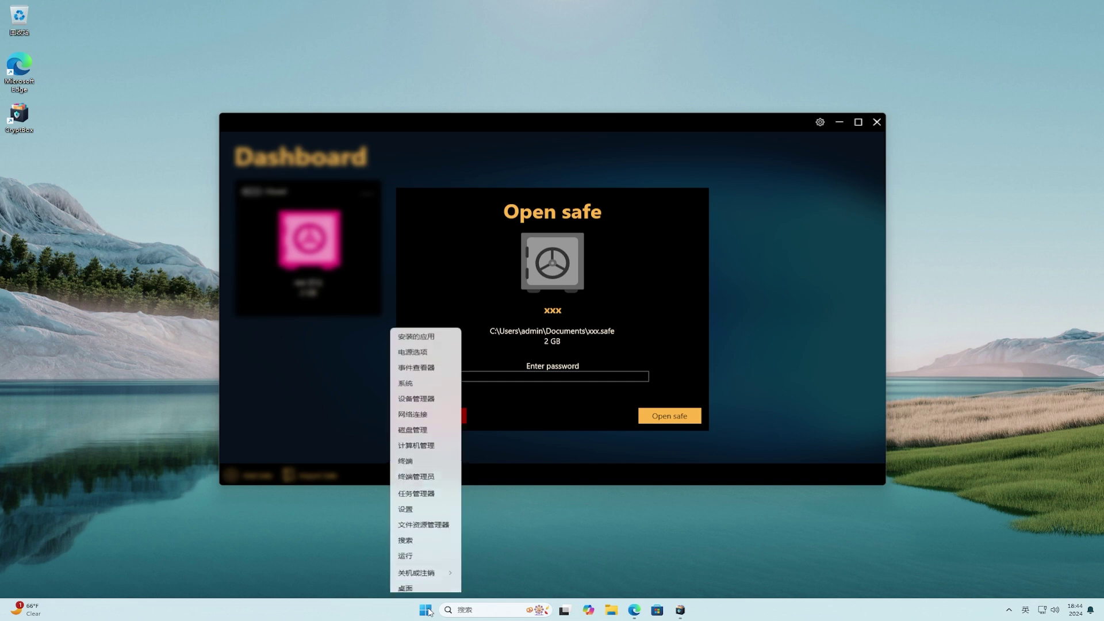
left_click(423, 426)
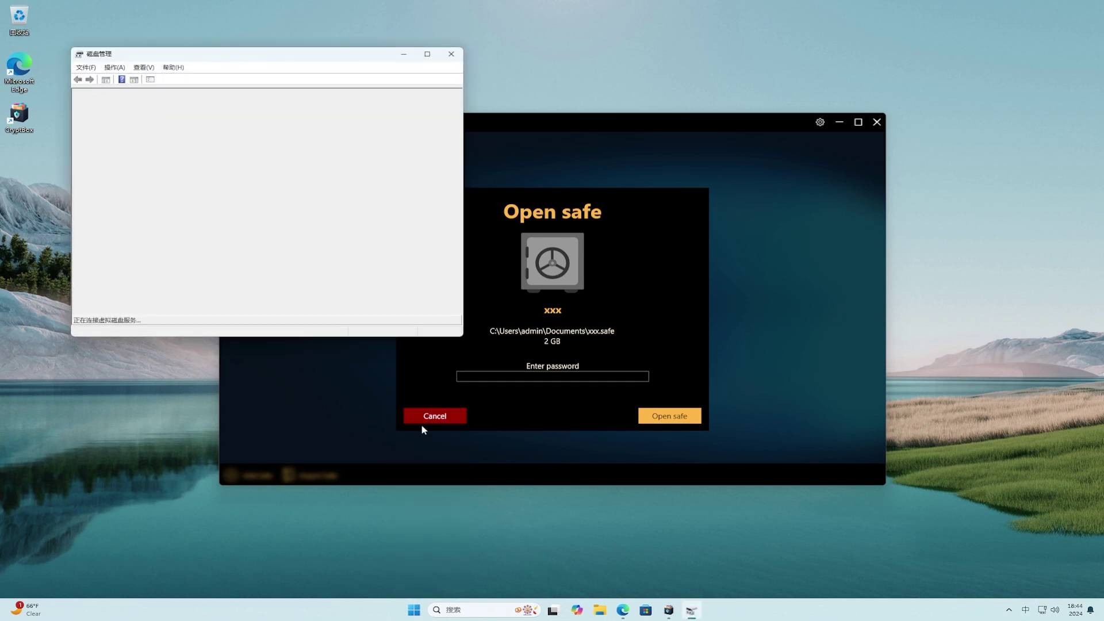
left_click(427, 55)
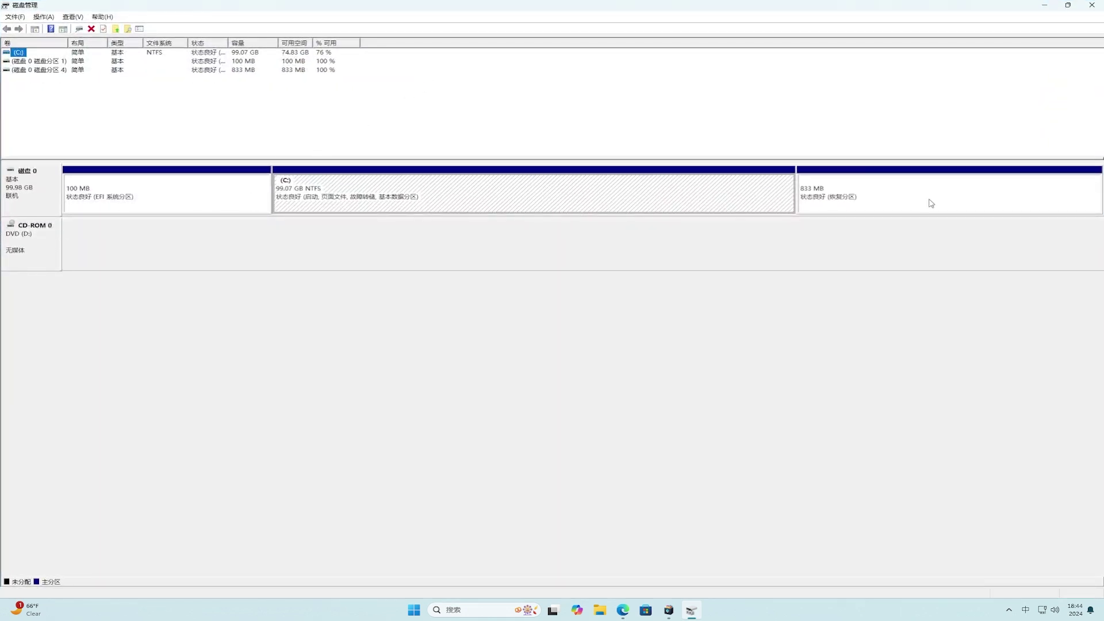
left_click(1093, 7)
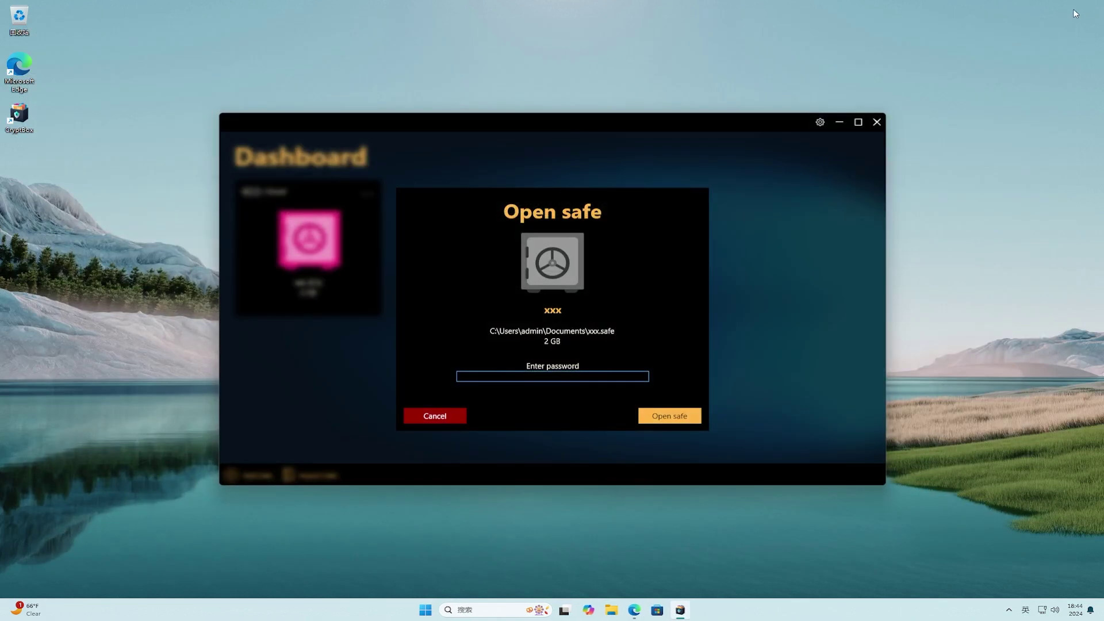
Unlock the xxx safe with its password, mounting it as drive E:.
type("•••••••••••••••••••")
left_click(686, 421)
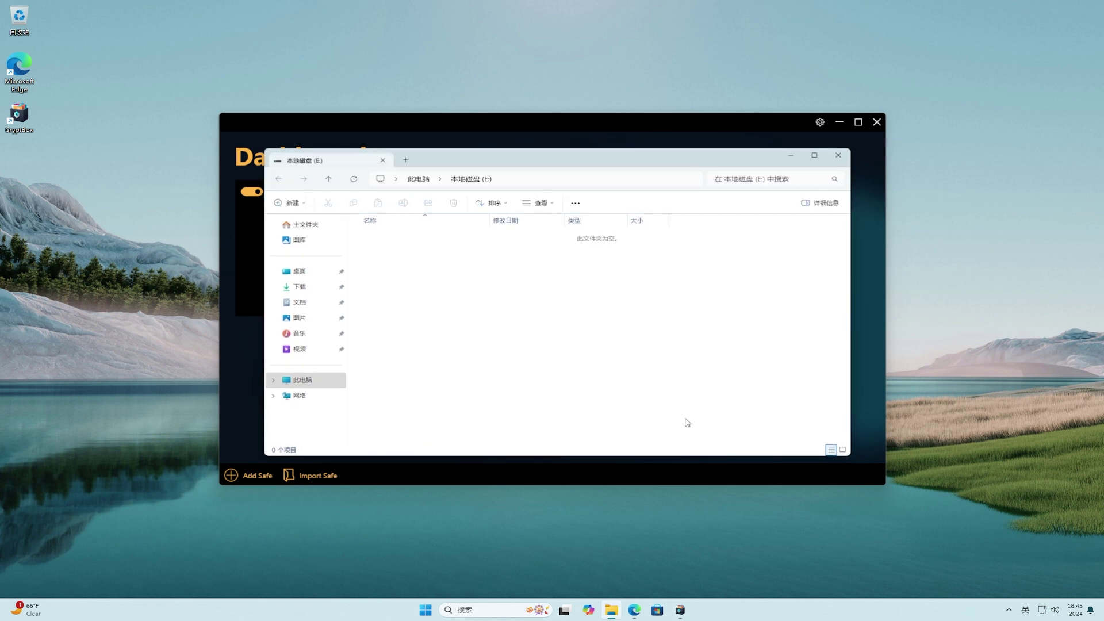
Show This PC, listing the new 1.99 GB drive E: beside C: and D:.
left_click(321, 387)
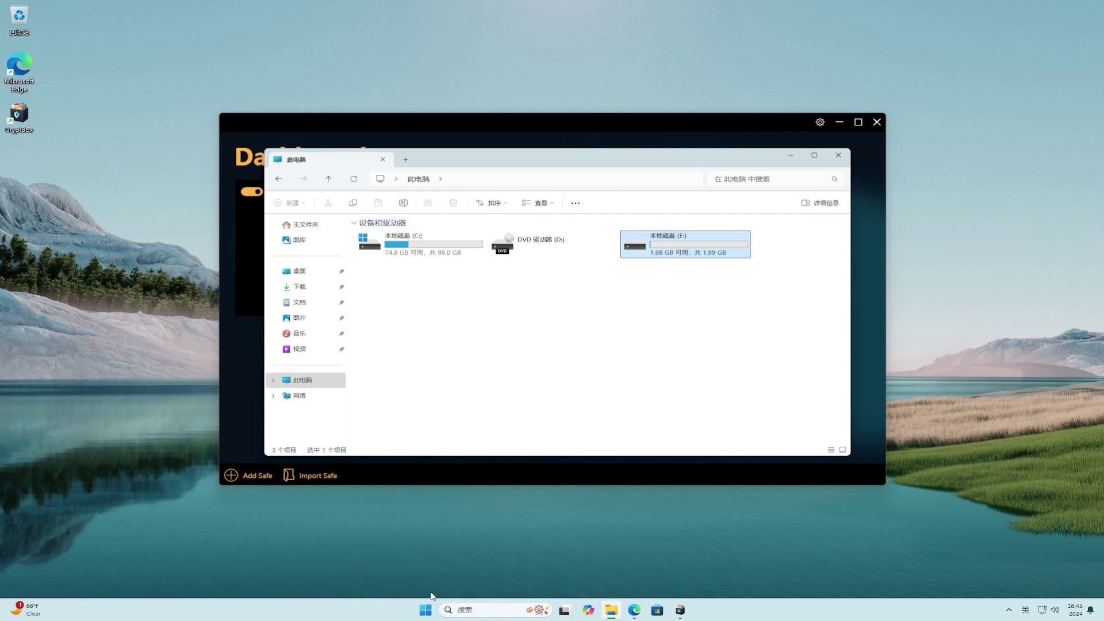
right_click(426, 611)
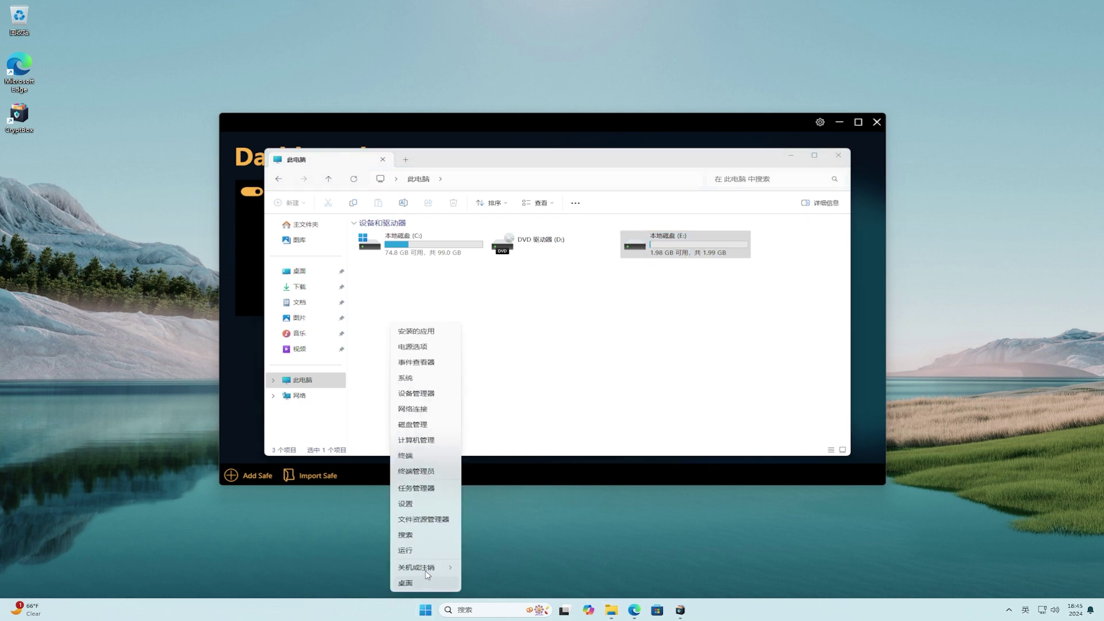
Launch Disk Management, enlarge its window to review the disks, then close it.
left_click(411, 425)
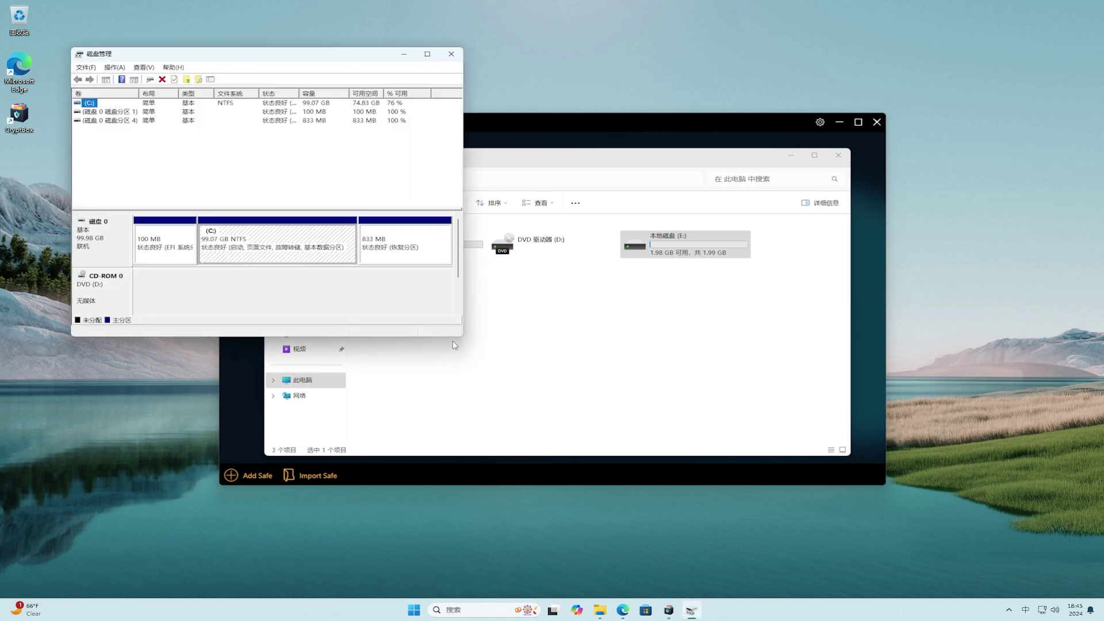
left_click_drag(464, 339, 1023, 514)
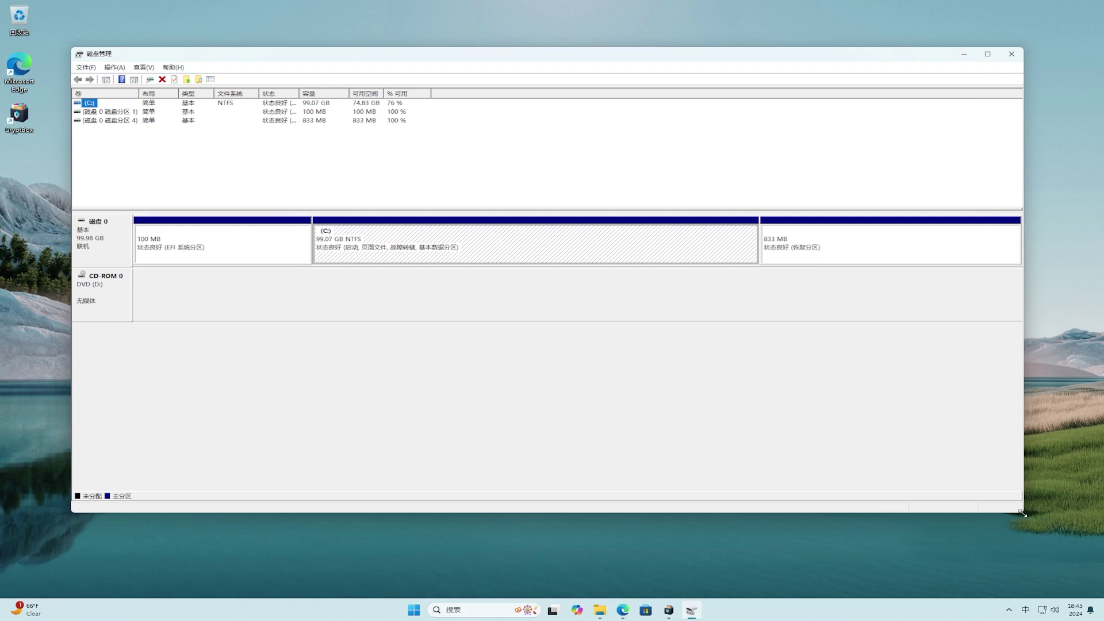
left_click(1013, 54)
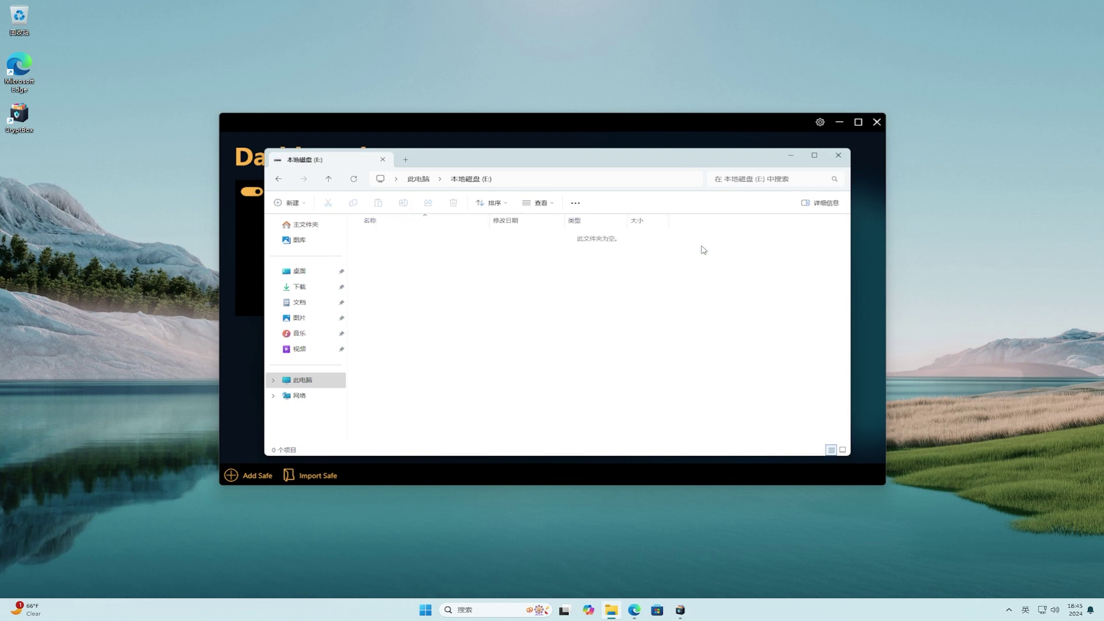
Create a new text document named xxx on drive E:.
right_click(460, 285)
mouse_move(536, 342)
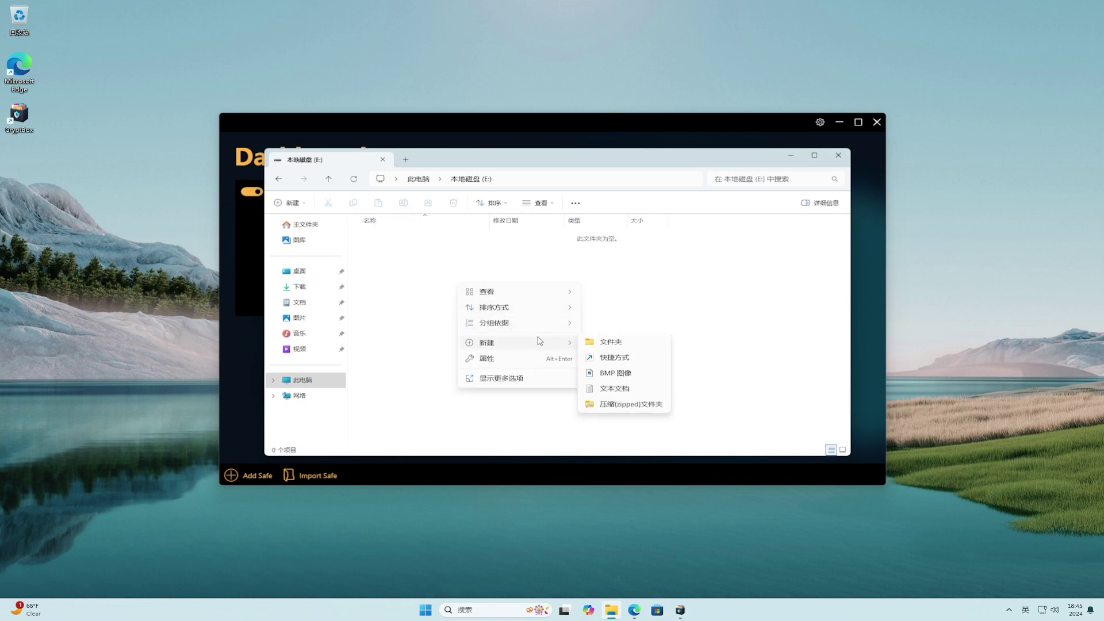
left_click(622, 389)
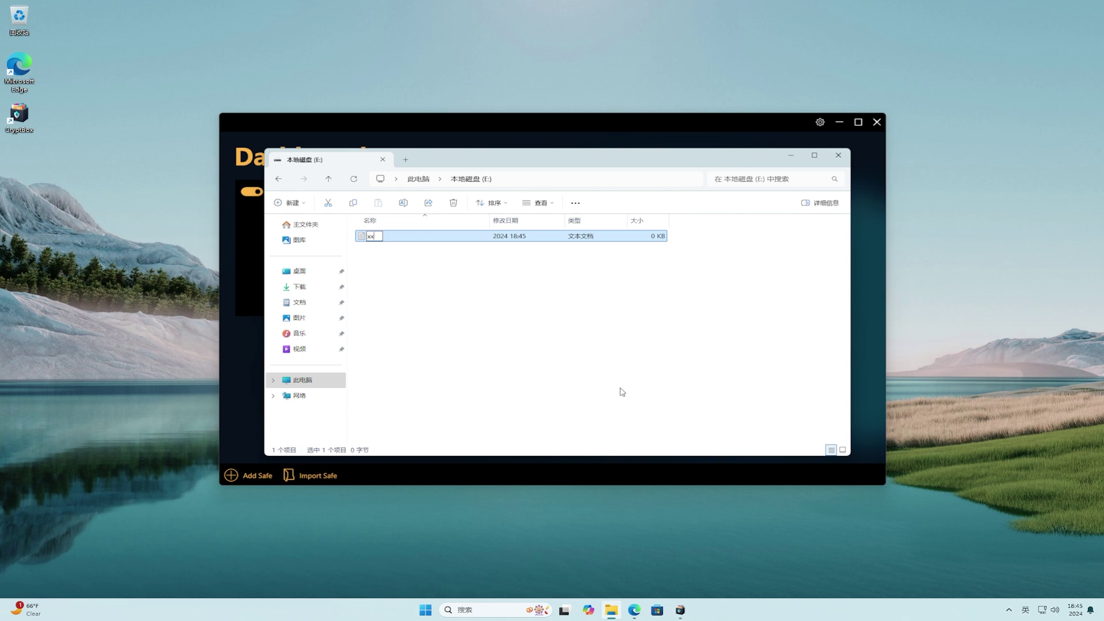
key("Return")
key("F2")
type("xxx")
key("Return")
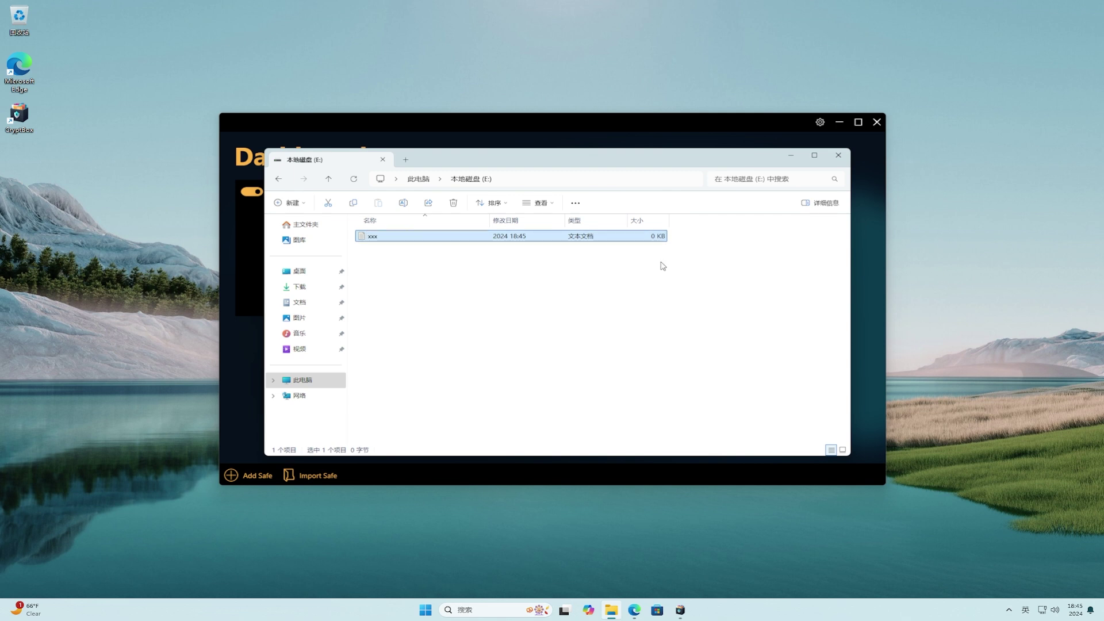
left_click(688, 238)
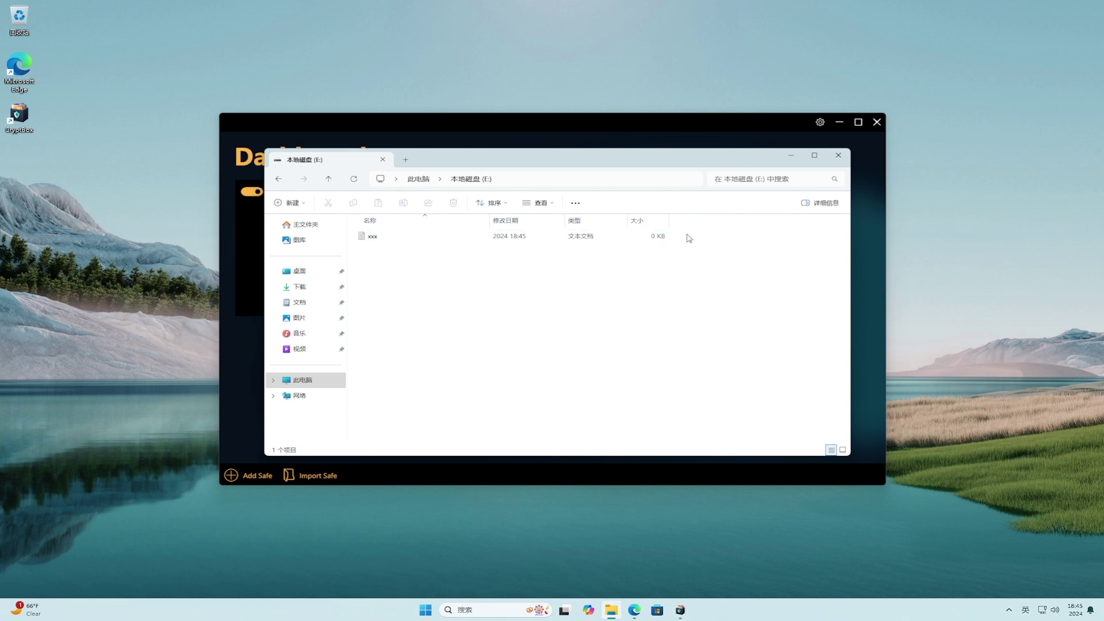
Close the E: window, lock the xxx safe, and reopen File Explorer.
left_click(838, 156)
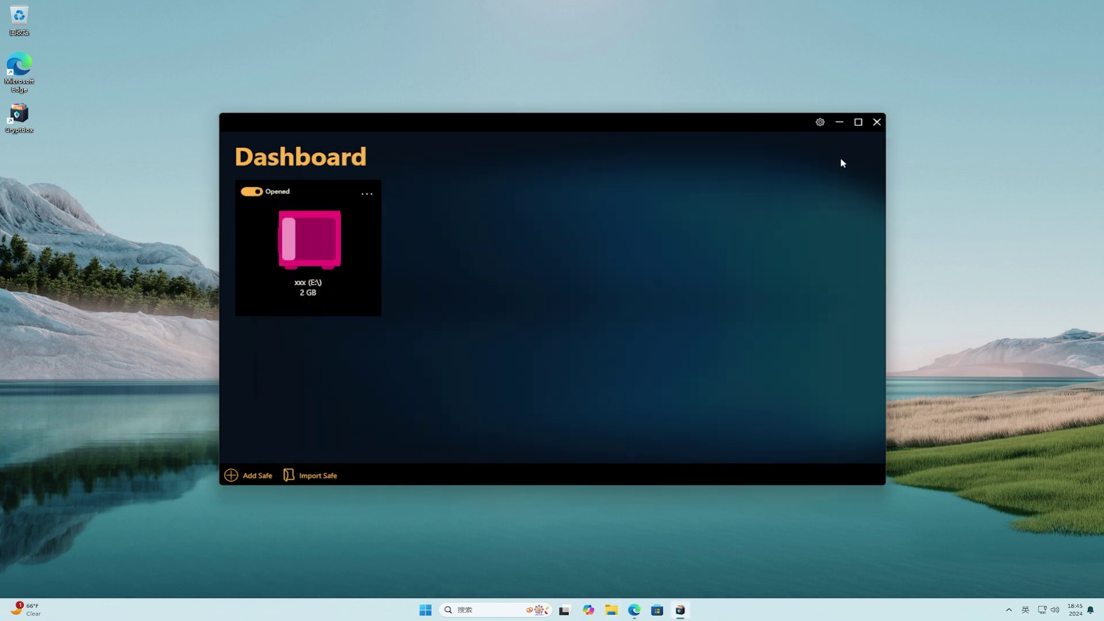
left_click(257, 192)
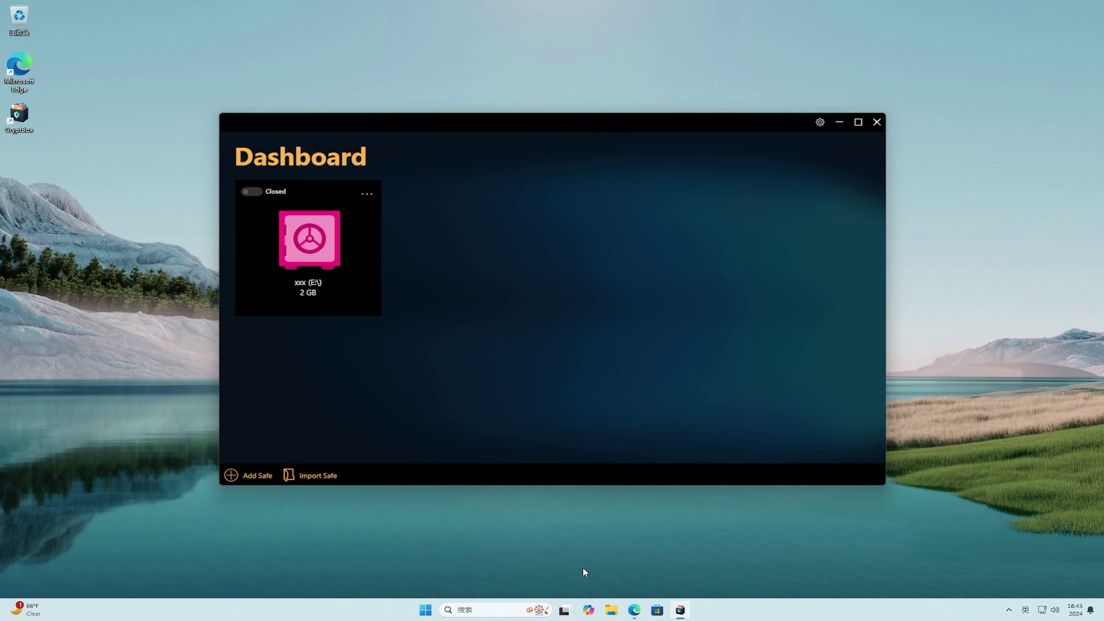
left_click(610, 611)
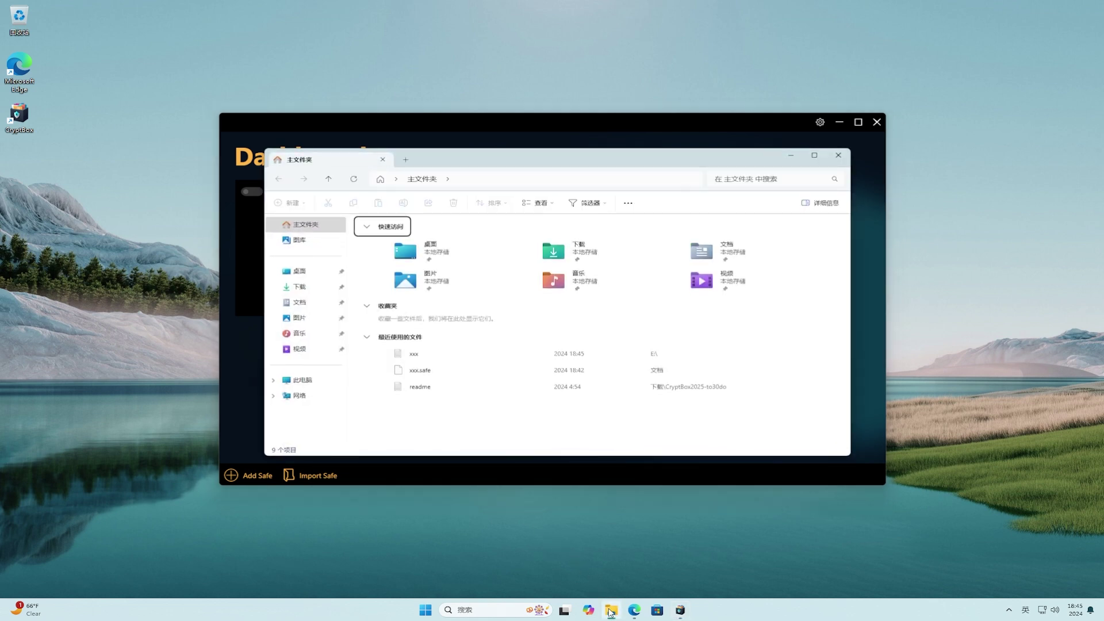
Confirm This PC lists only C: and D: without E:, then close Explorer.
left_click(295, 384)
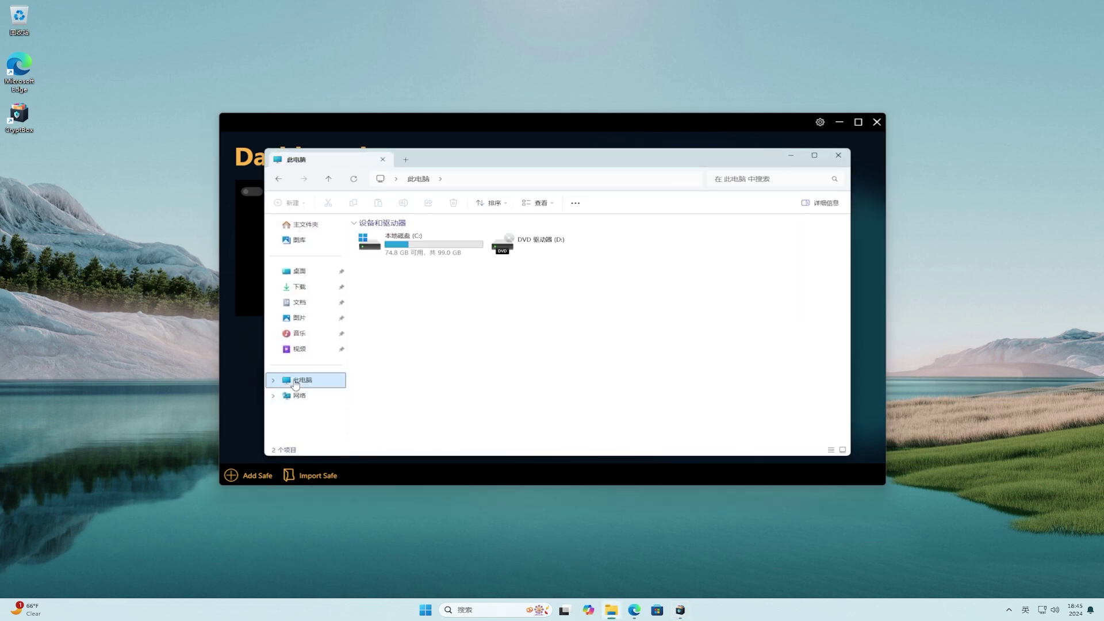
left_click(650, 249)
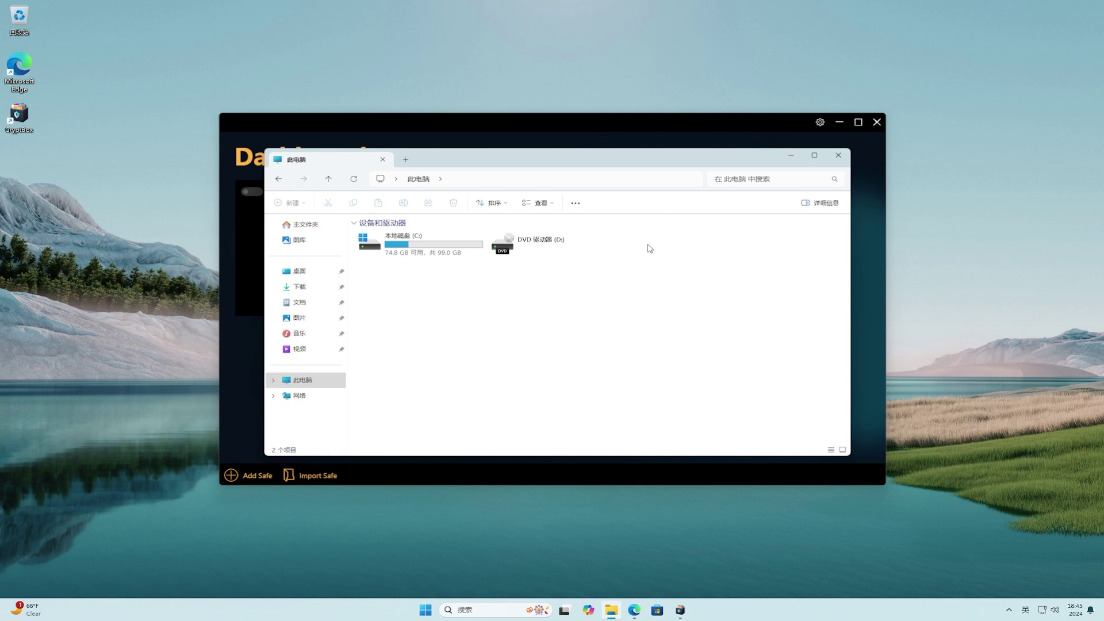
left_click(838, 155)
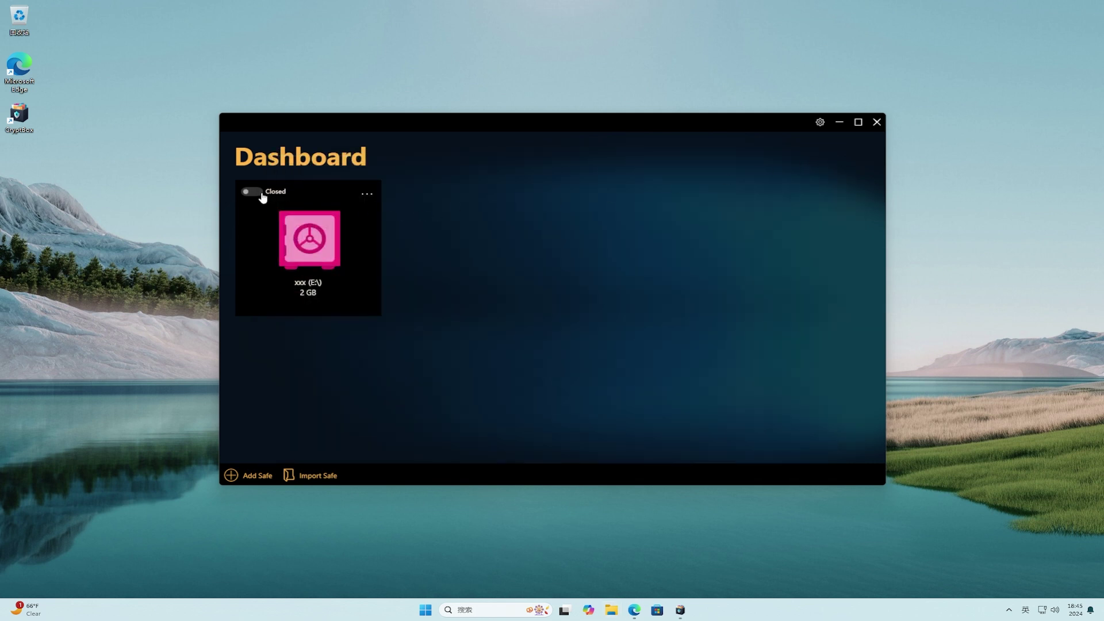